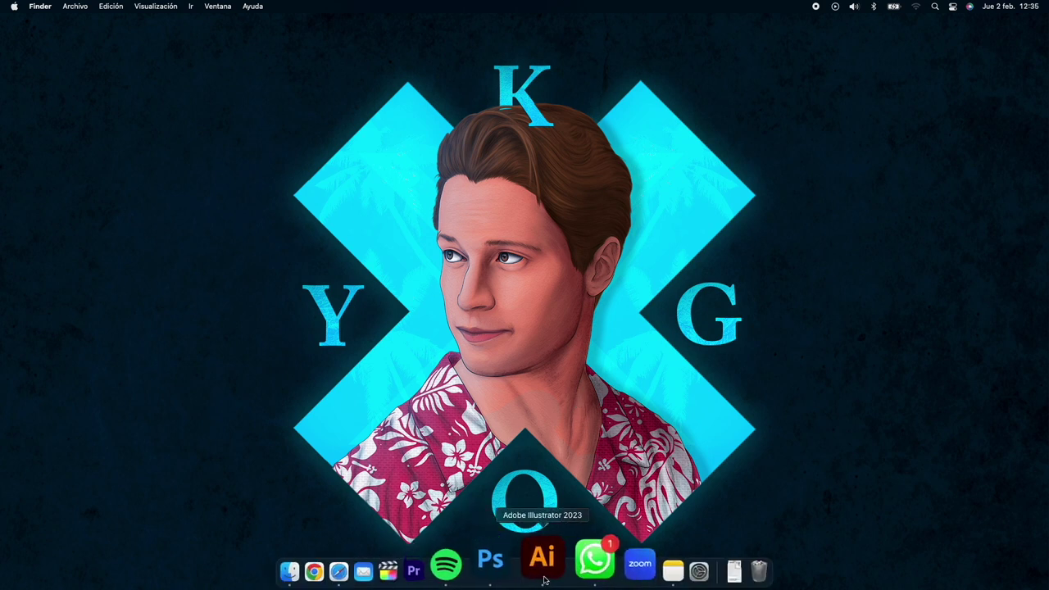
# Bring up Adobe Illustrator showing the Dave 2023.ai portrait document
pyautogui.click(562, 559)
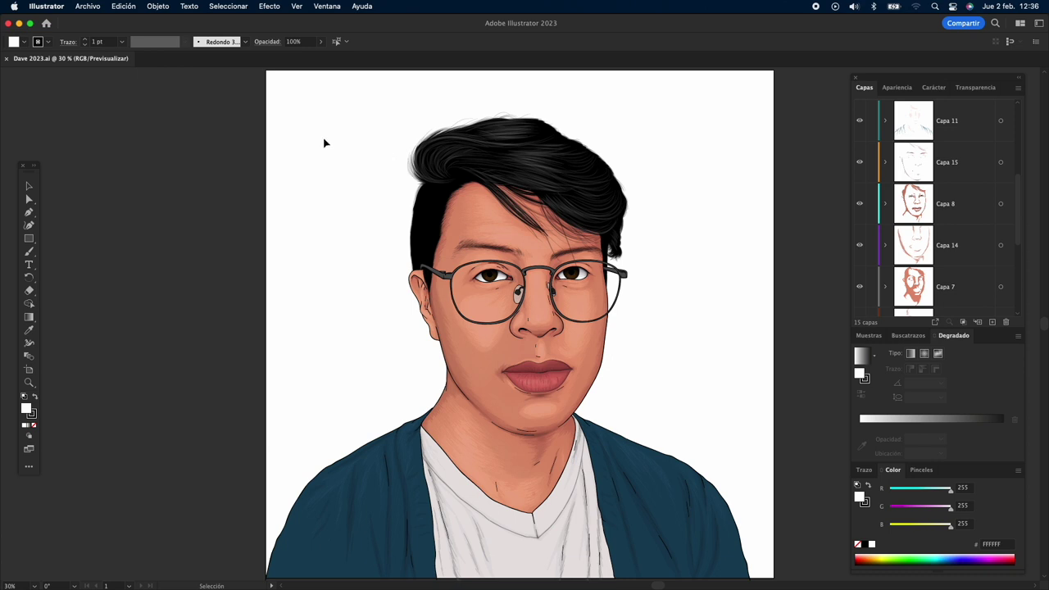
# Export the portrait as Dave.png in PNG format at 300 ppi with transparent background
pyautogui.click(85, 11)
pyautogui.moveTo(142, 402)
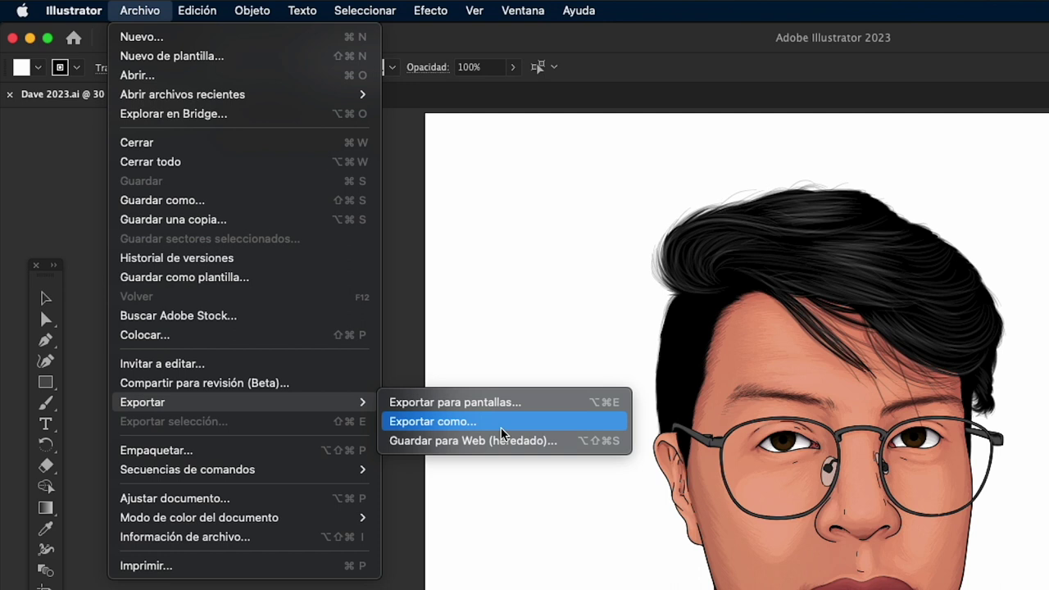
pyautogui.click(501, 424)
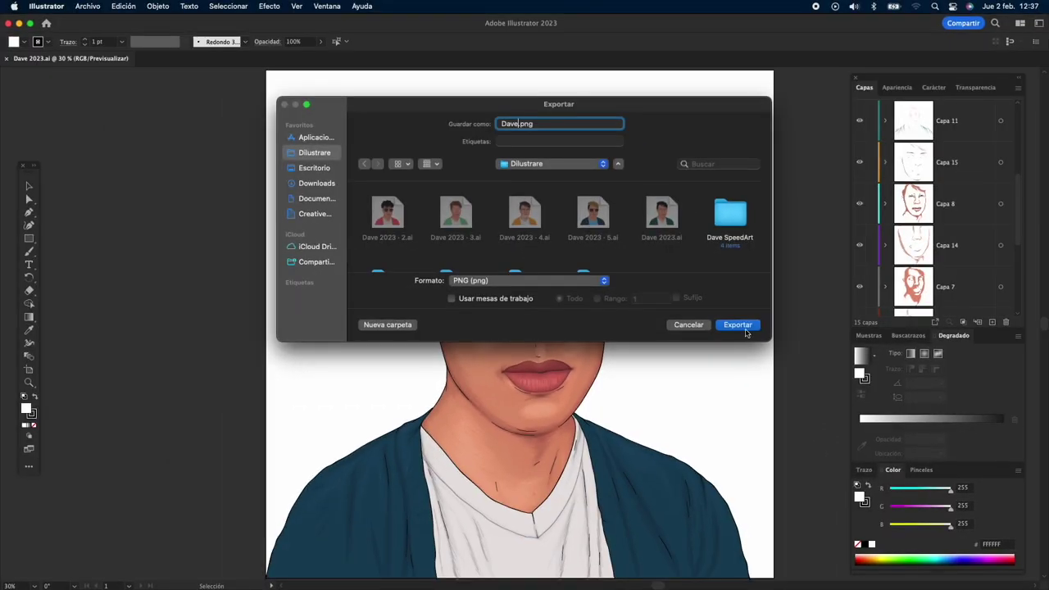
pyautogui.click(742, 327)
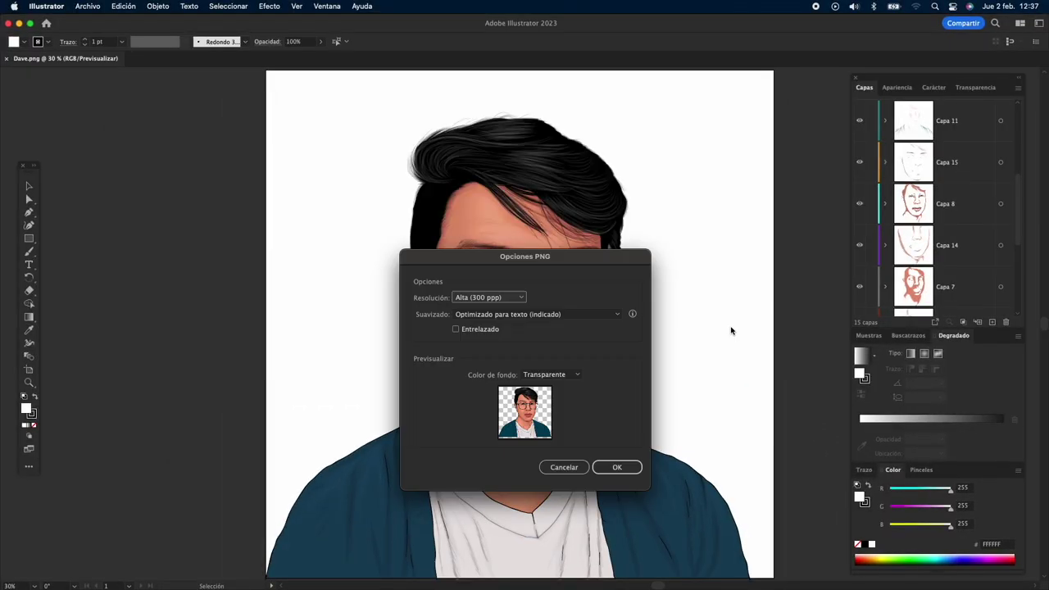
pyautogui.click(642, 468)
pyautogui.moveTo(522, 587)
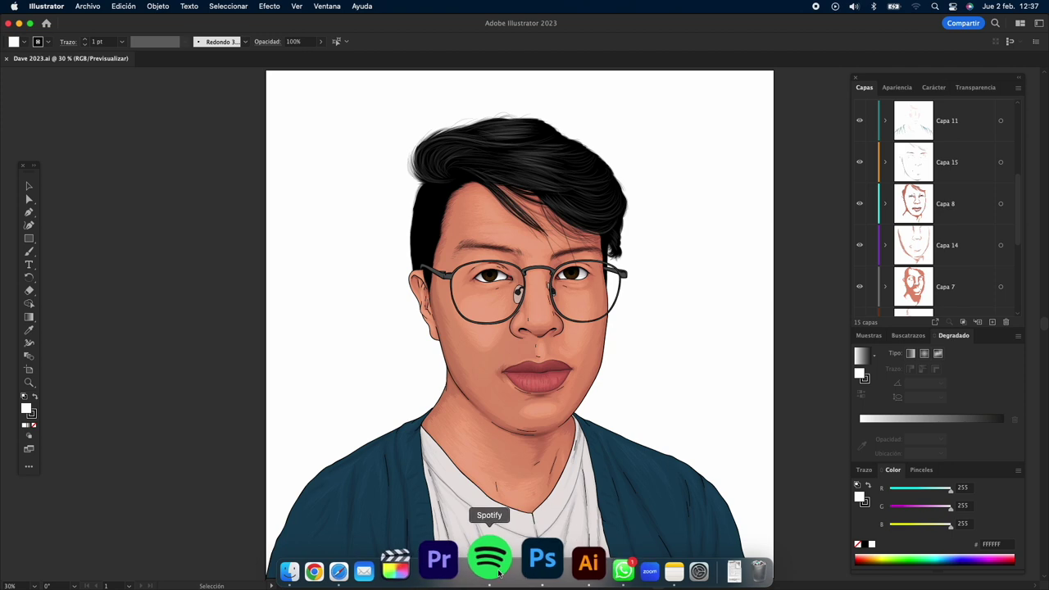
# Launch Photoshop and create a new 1500 × 1500 px canvas at 150 ppi
pyautogui.click(523, 573)
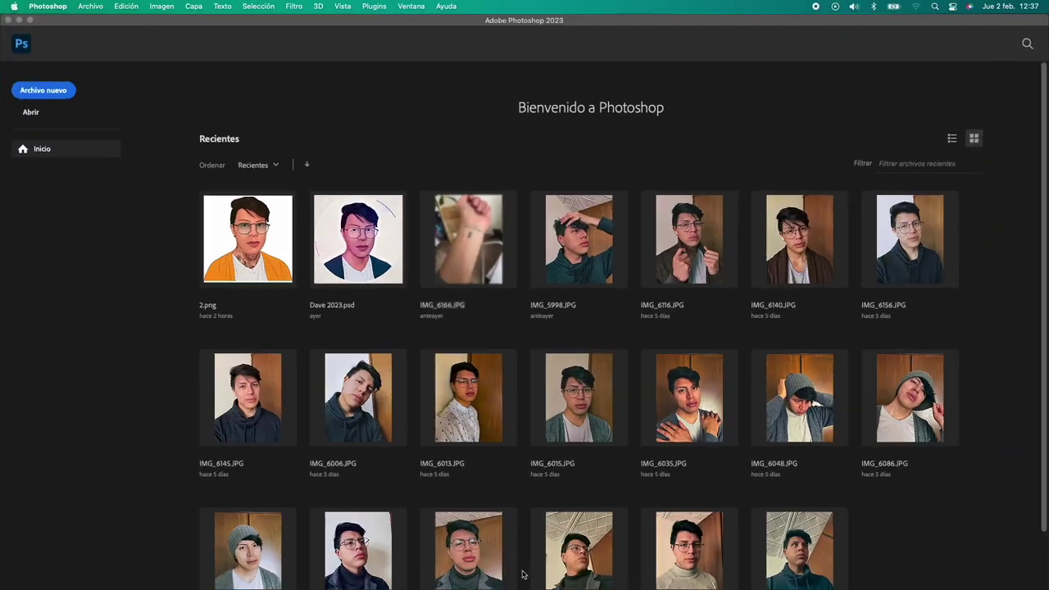
pyautogui.click(40, 89)
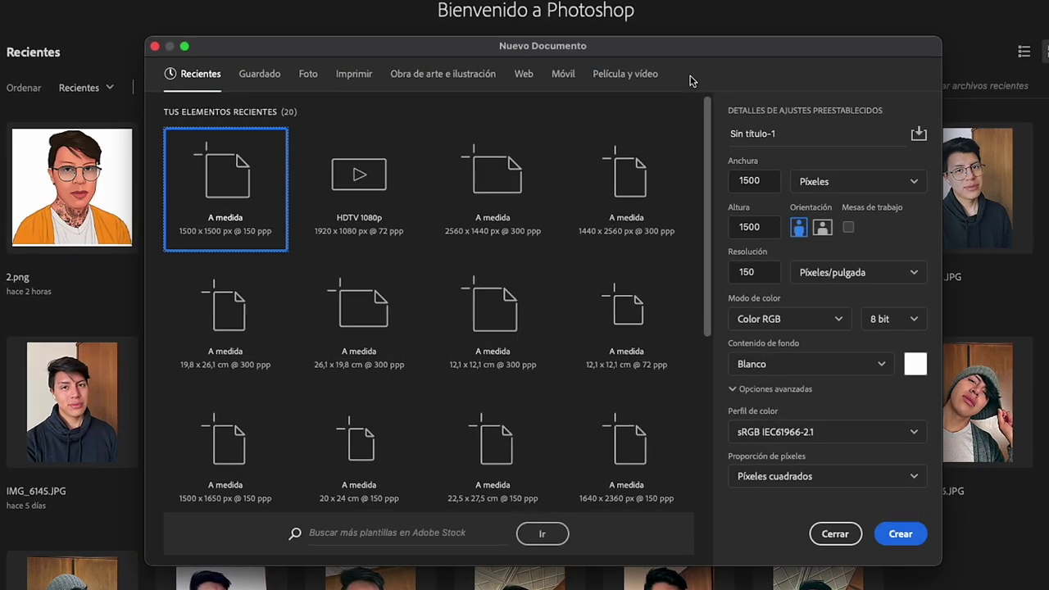
pyautogui.click(817, 185)
pyautogui.click(778, 182)
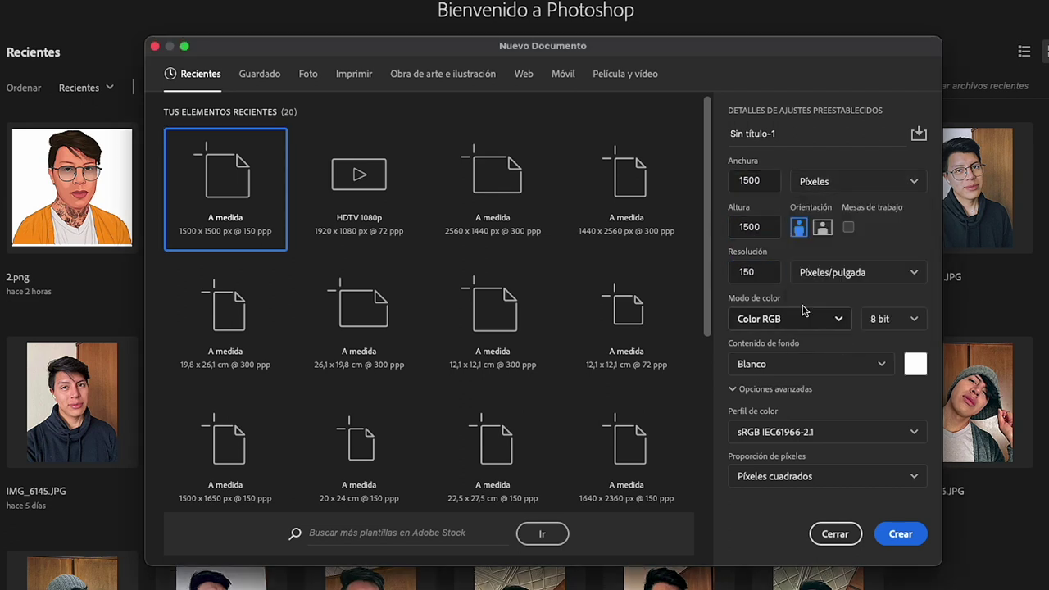
pyautogui.click(901, 535)
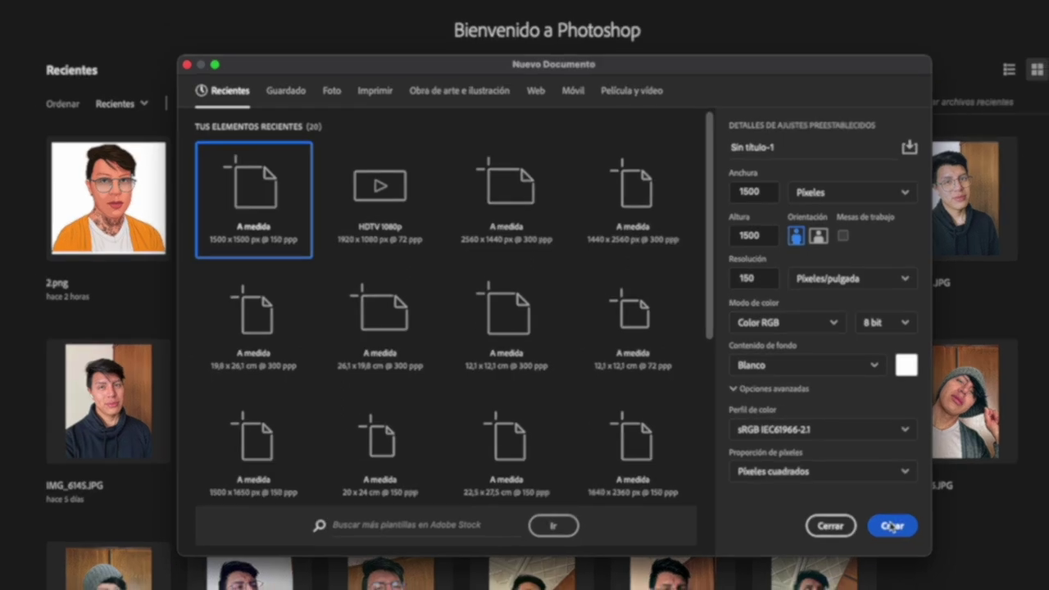
pyautogui.moveTo(350, 583)
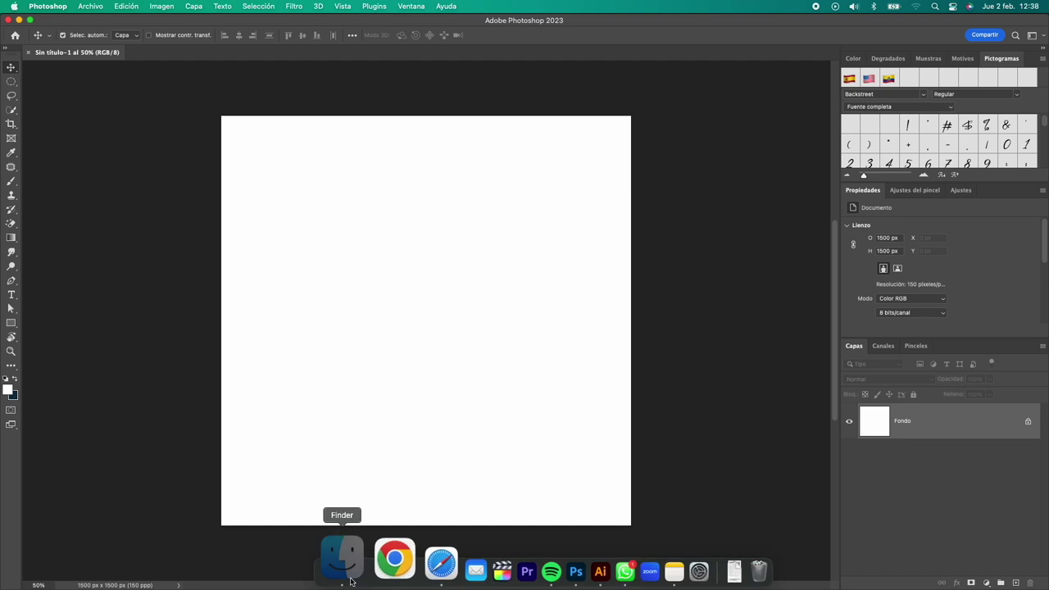
# Place Dave.png from Finder onto the canvas as a smart-object layer
pyautogui.click(342, 557)
pyautogui.moveTo(426, 101); pyautogui.dragTo(396, 250)
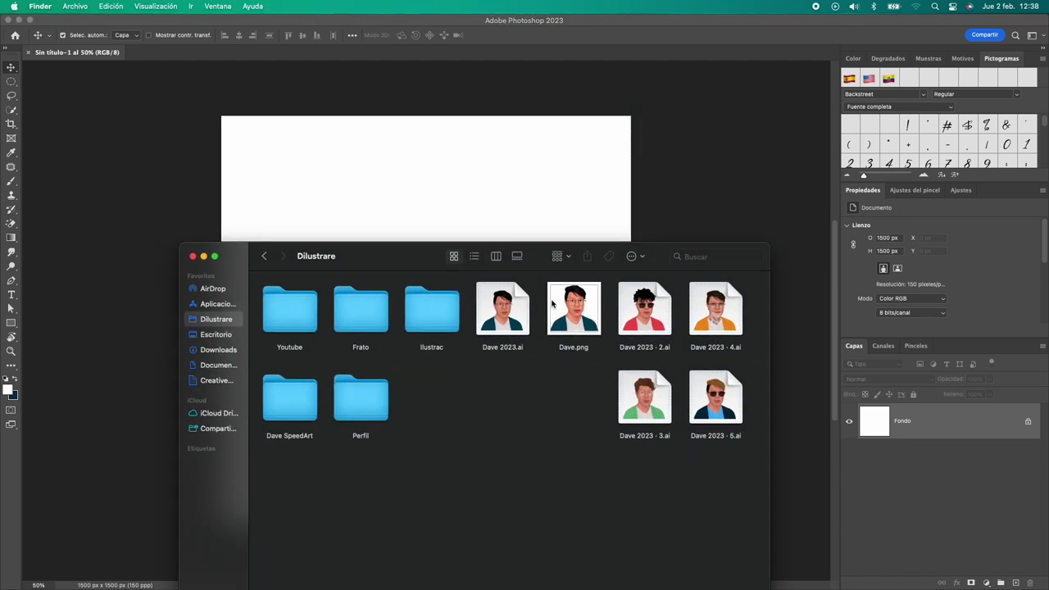
pyautogui.moveTo(562, 304); pyautogui.dragTo(470, 211)
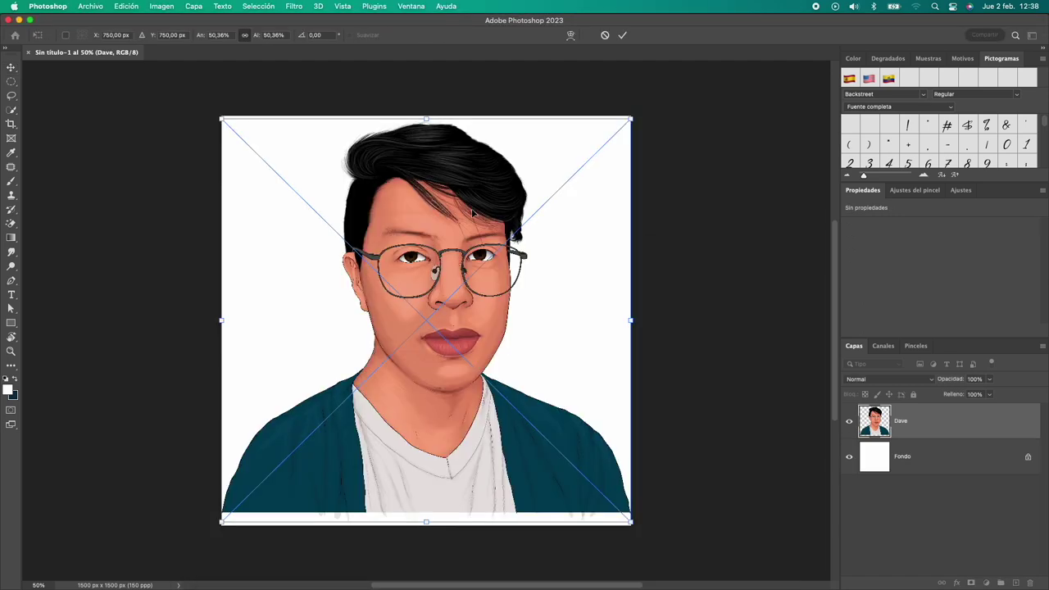
pyautogui.press('Return')
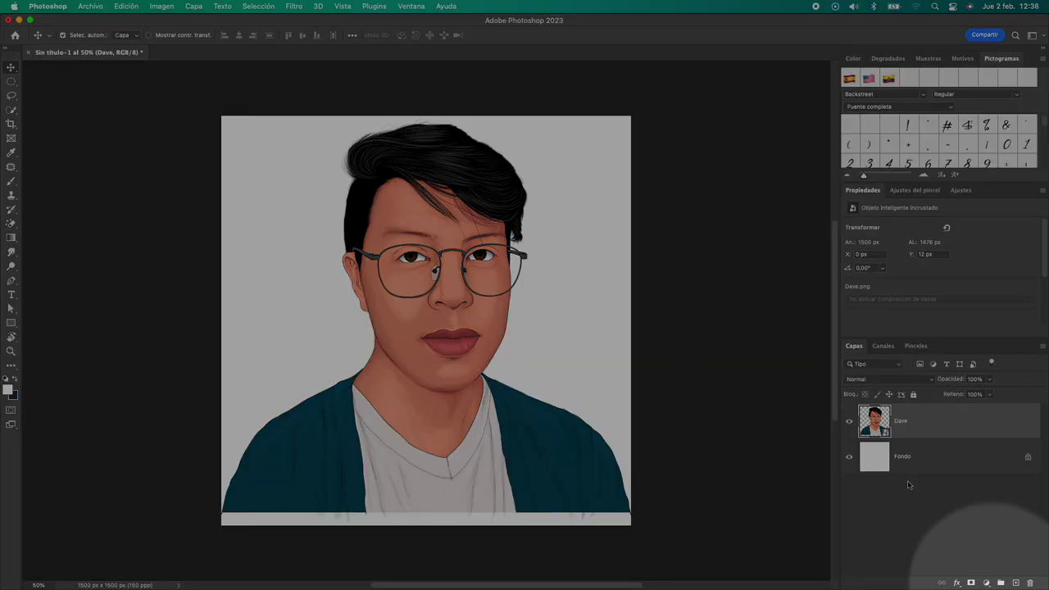
# Add a dark grey #505050 solid-colour fill layer covering the canvas
pyautogui.click(987, 583)
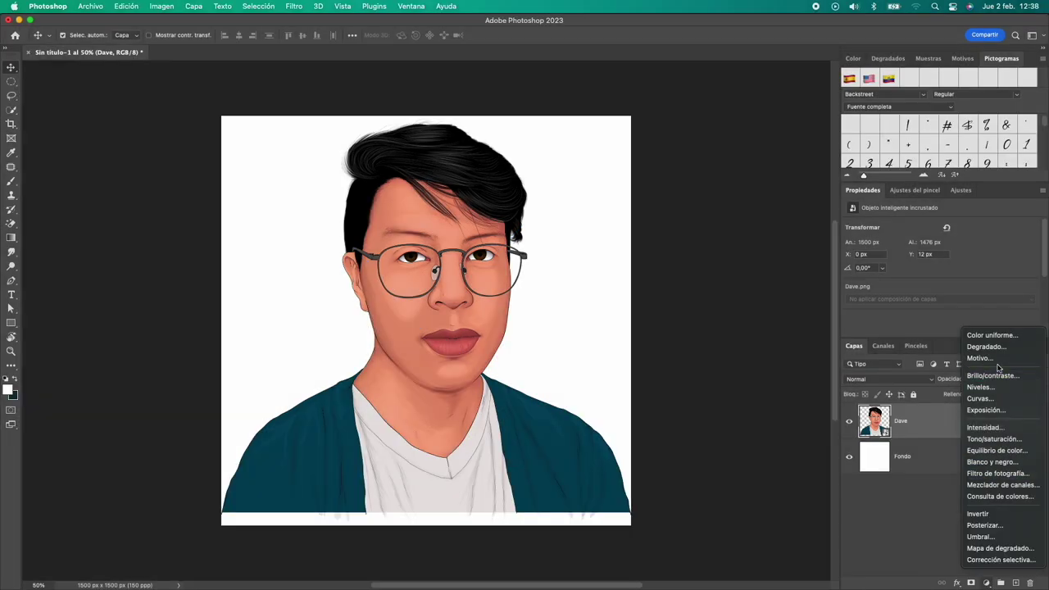
pyautogui.click(992, 336)
pyautogui.click(656, 241)
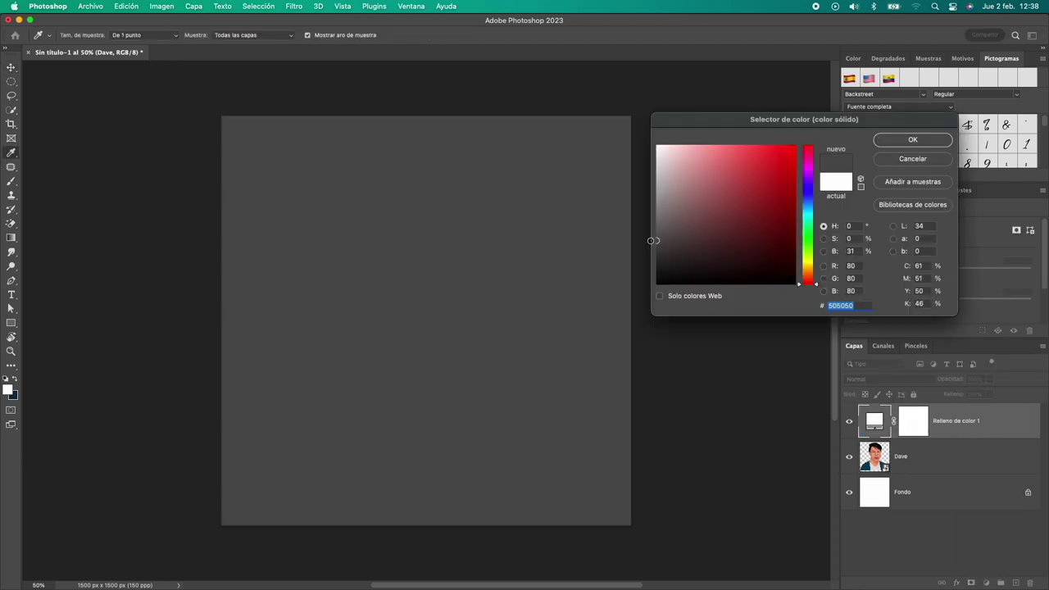
pyautogui.moveTo(653, 238); pyautogui.dragTo(652, 237)
pyautogui.click(913, 141)
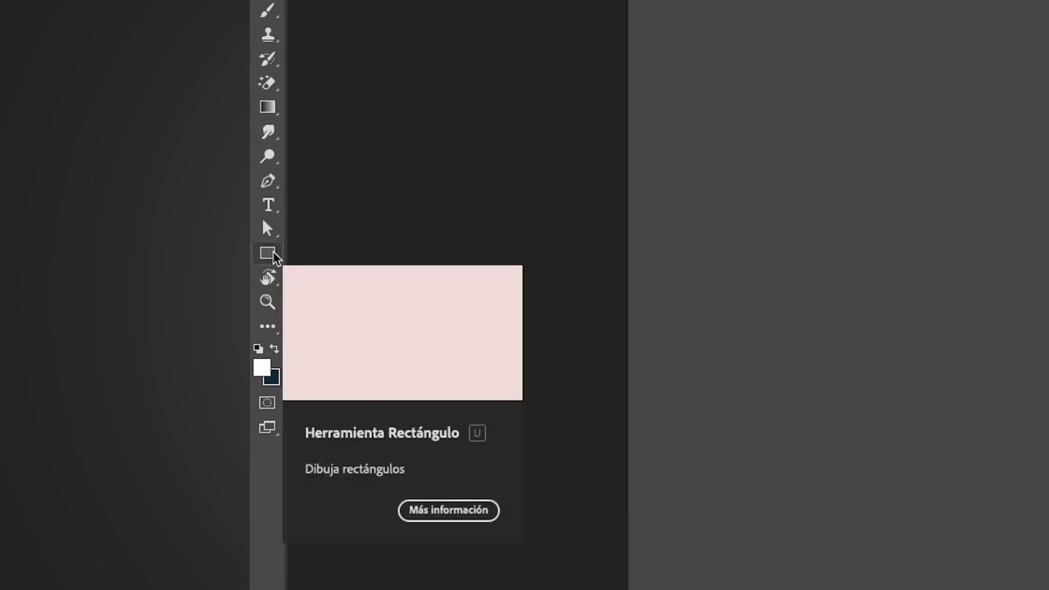
# Switch to the Ellipse tool from the shape tools flyout
pyautogui.click(268, 254)
pyautogui.rightClick(273, 257)
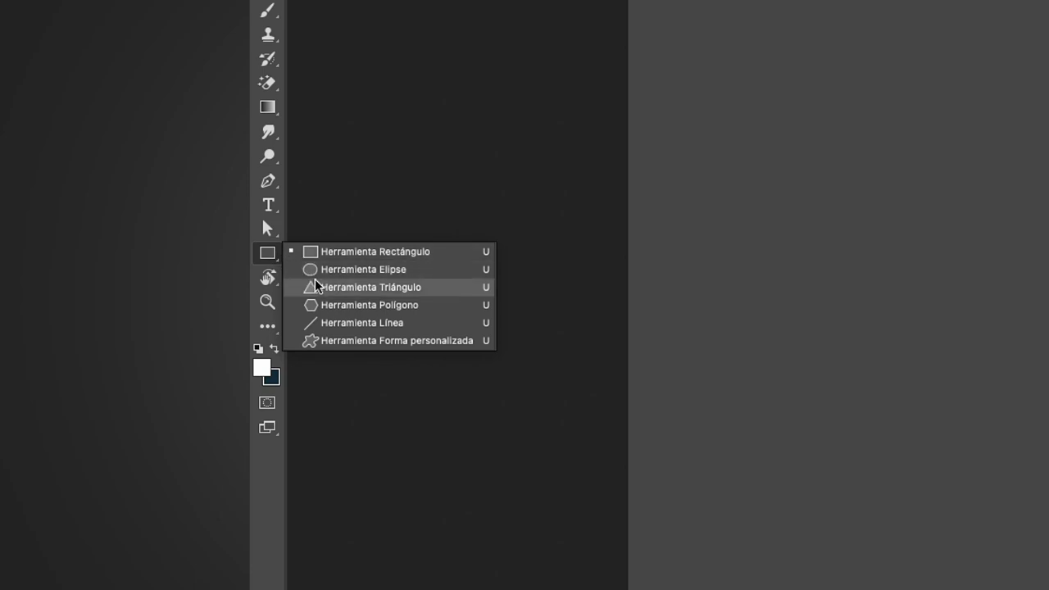
pyautogui.click(348, 271)
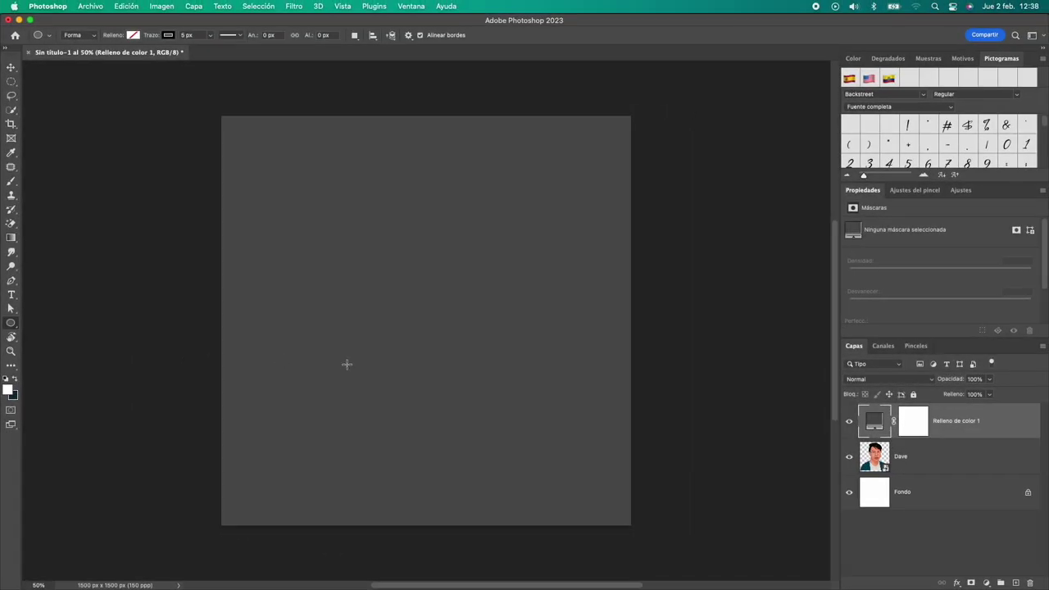
# Create a 1500 × 1500 px ellipse and move it to fill the canvas
pyautogui.click(424, 317)
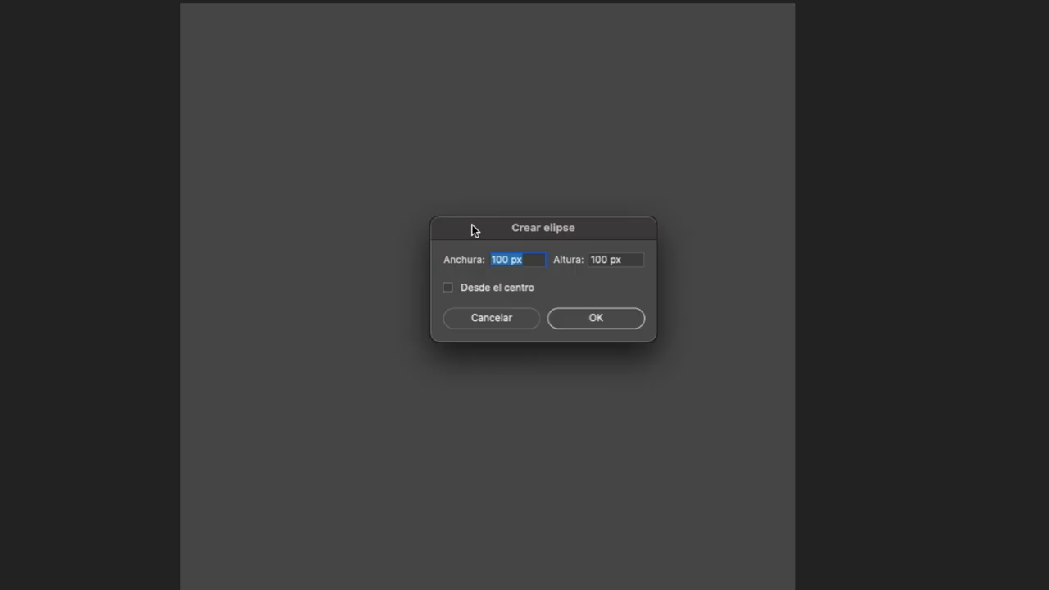
pyautogui.write('1')
pyautogui.write('500')
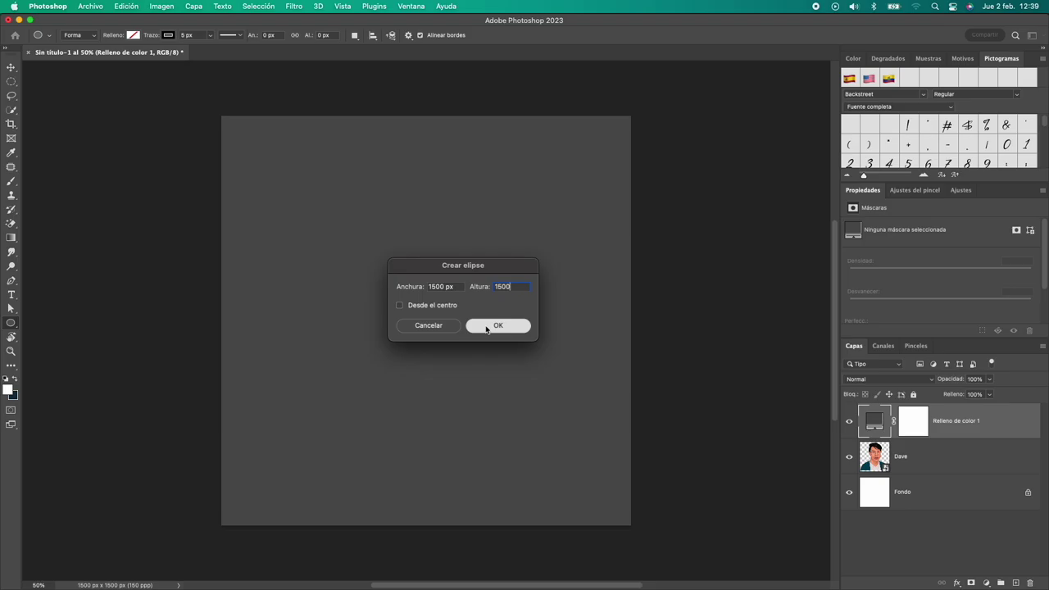
pyautogui.click(577, 322)
pyautogui.press('v')
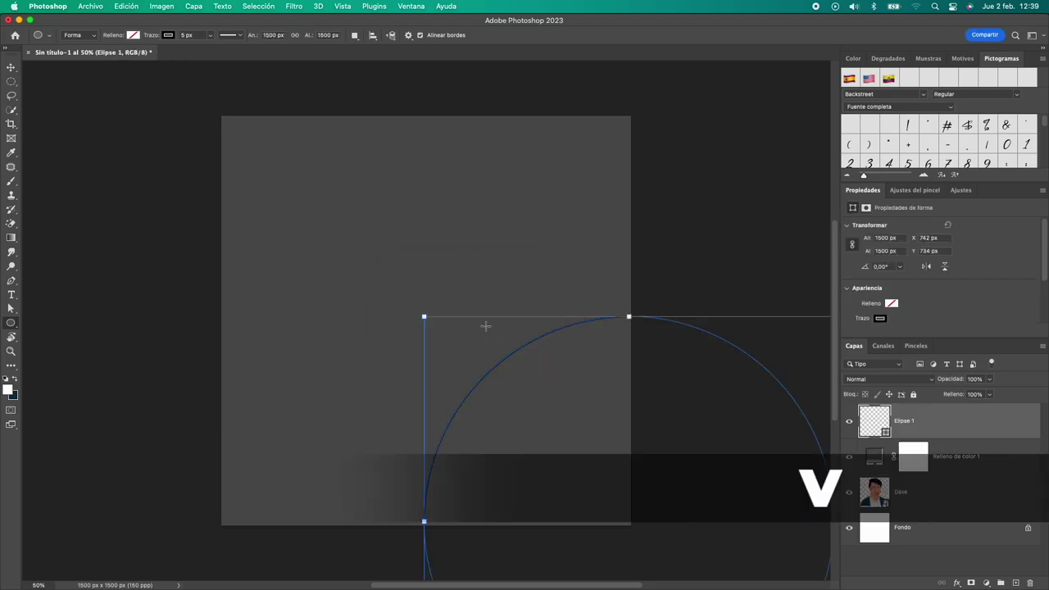
pyautogui.moveTo(542, 448); pyautogui.dragTo(340, 247)
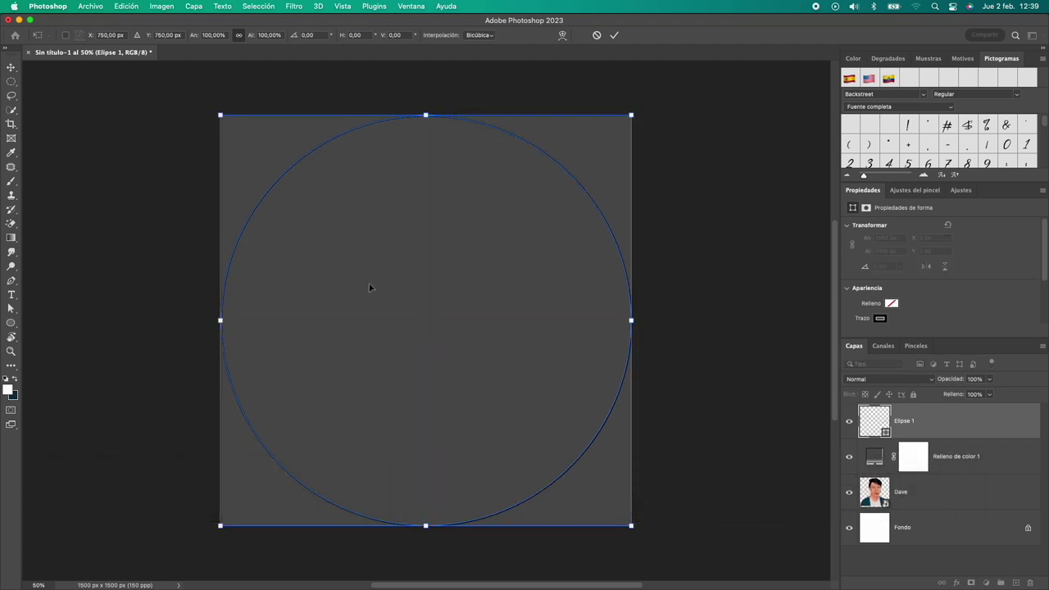
pyautogui.press('Return')
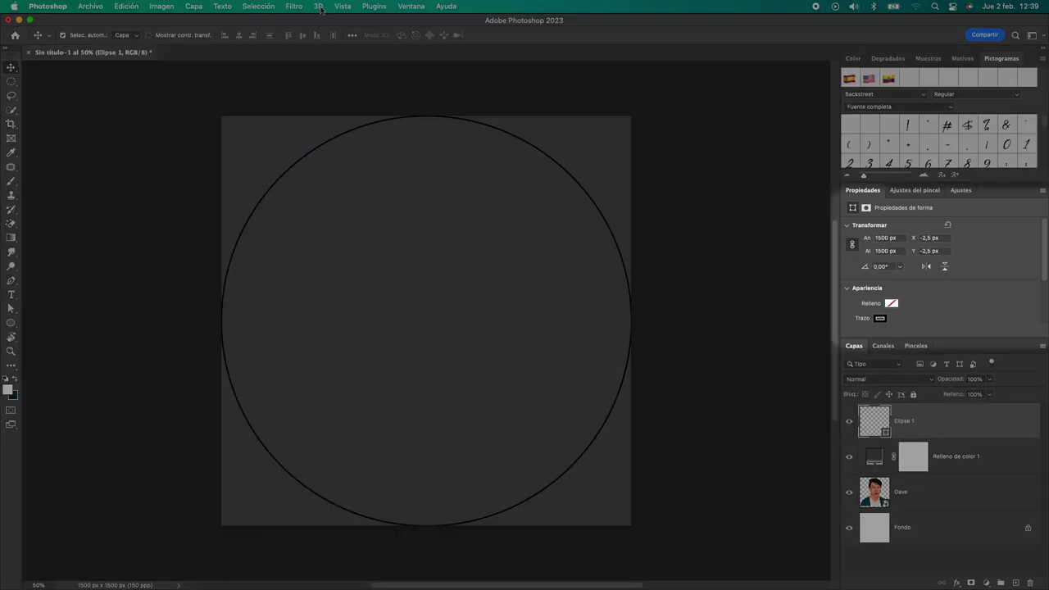
# Give the circle a white fill and no stroke in Properties
pyautogui.click(410, 5)
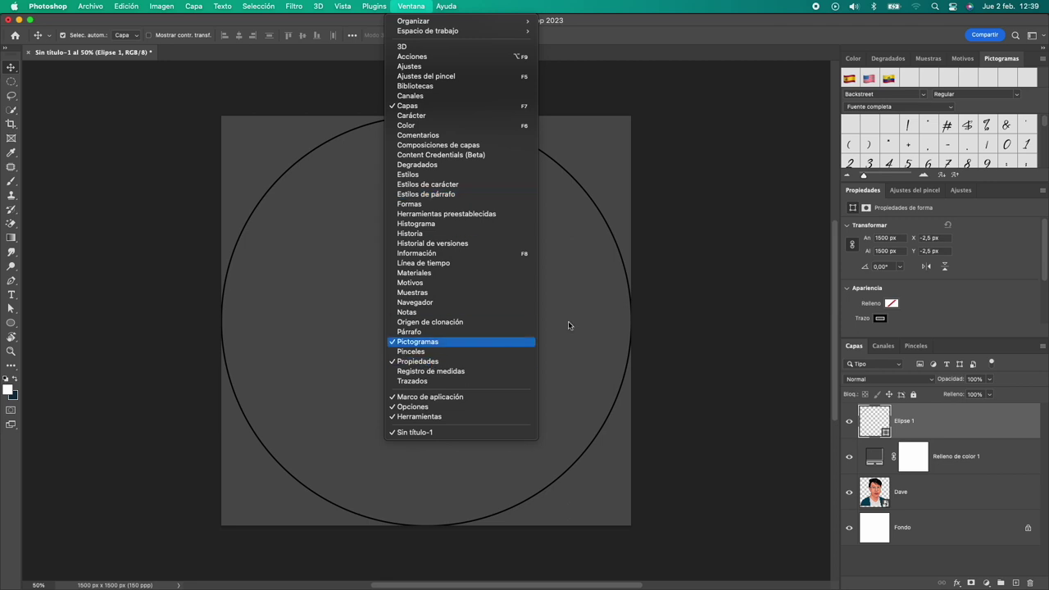
pyautogui.click(818, 269)
pyautogui.scroll(-1, 888, 225)
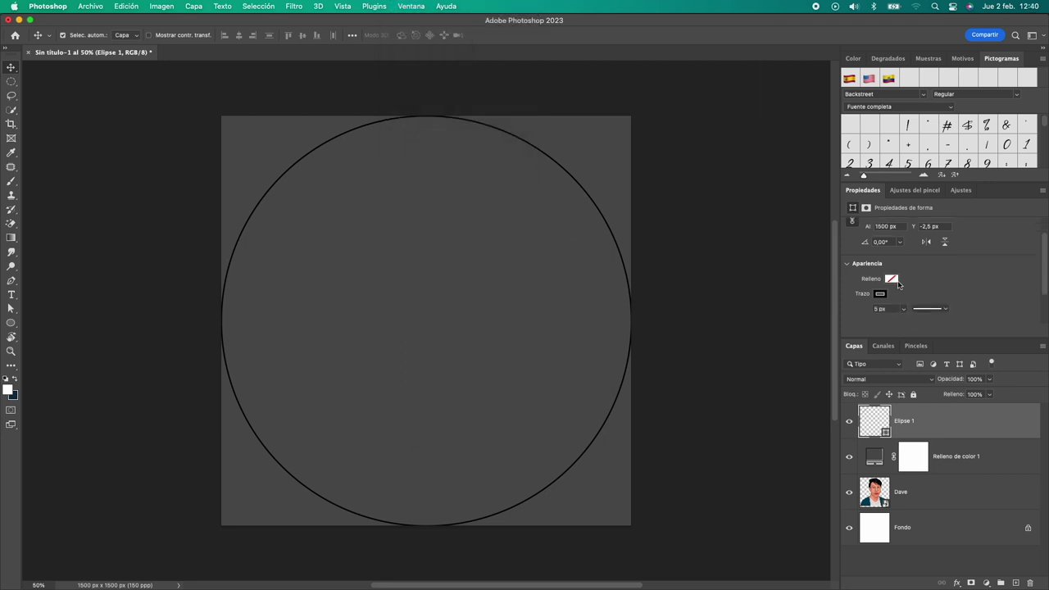
pyautogui.click(893, 280)
pyautogui.click(944, 337)
pyautogui.click(912, 273)
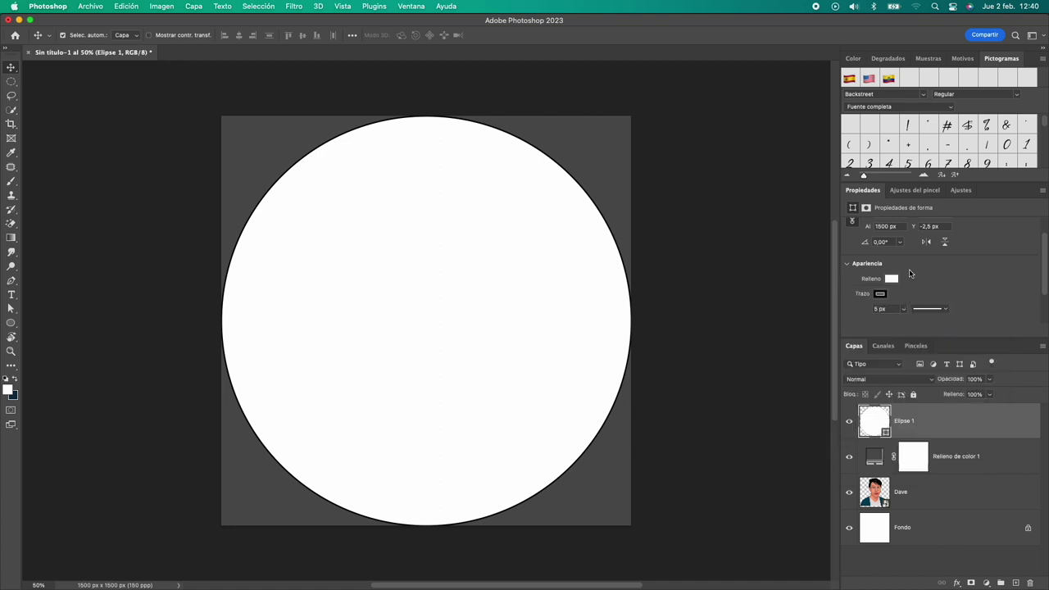
pyautogui.click(880, 293)
pyautogui.click(859, 317)
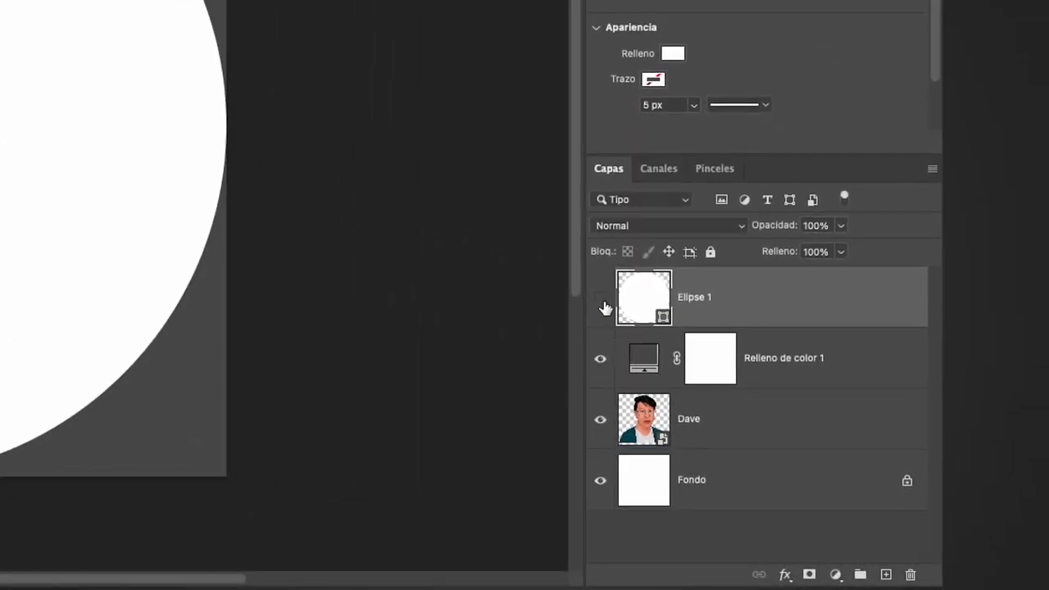
# Hide Elipse 1, paint white into the grey fill's mask inside the circle selection, and deselect
pyautogui.click(604, 307)
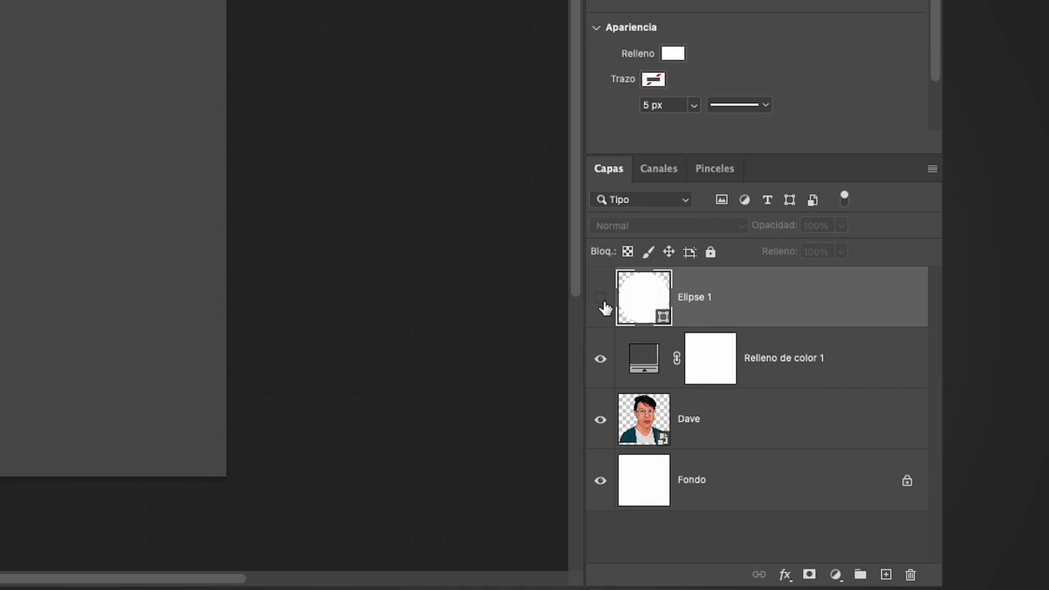
pyautogui.click(709, 360)
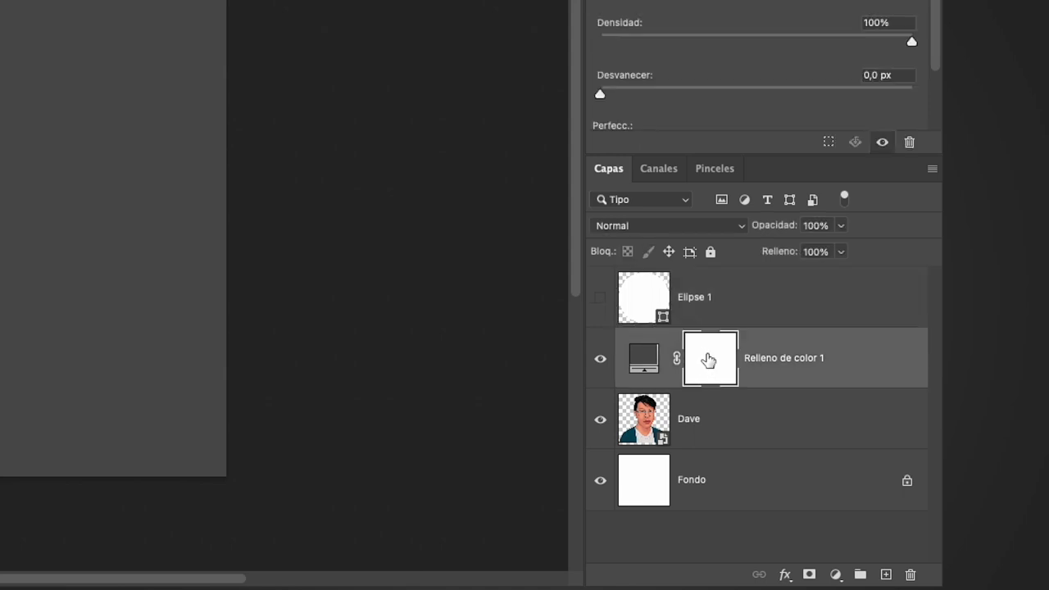
pyautogui.keyDown('super'); pyautogui.click(643, 304); pyautogui.keyUp('super')
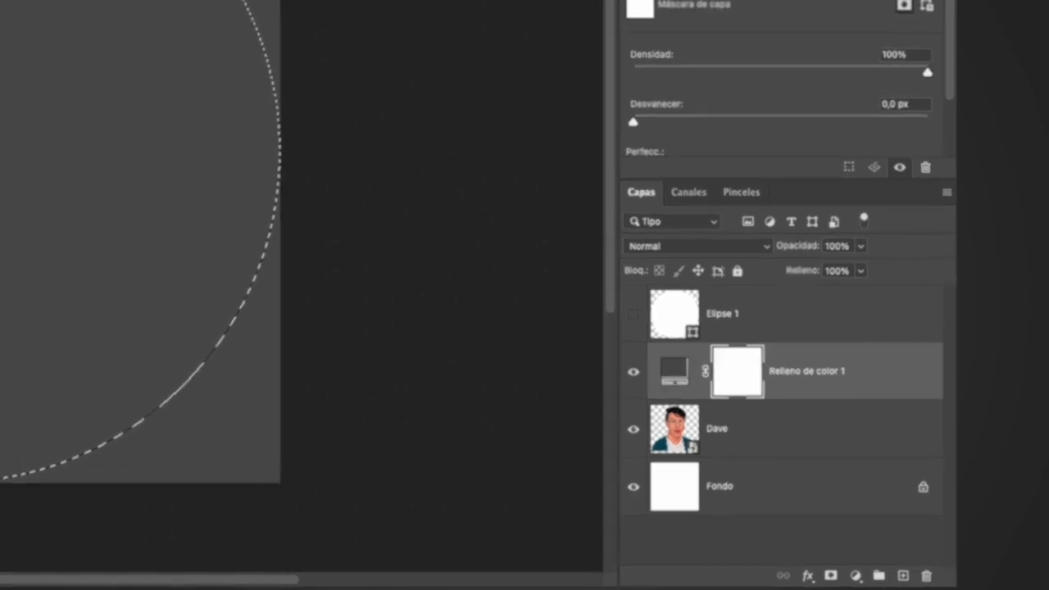
pyautogui.rightClick(382, 318)
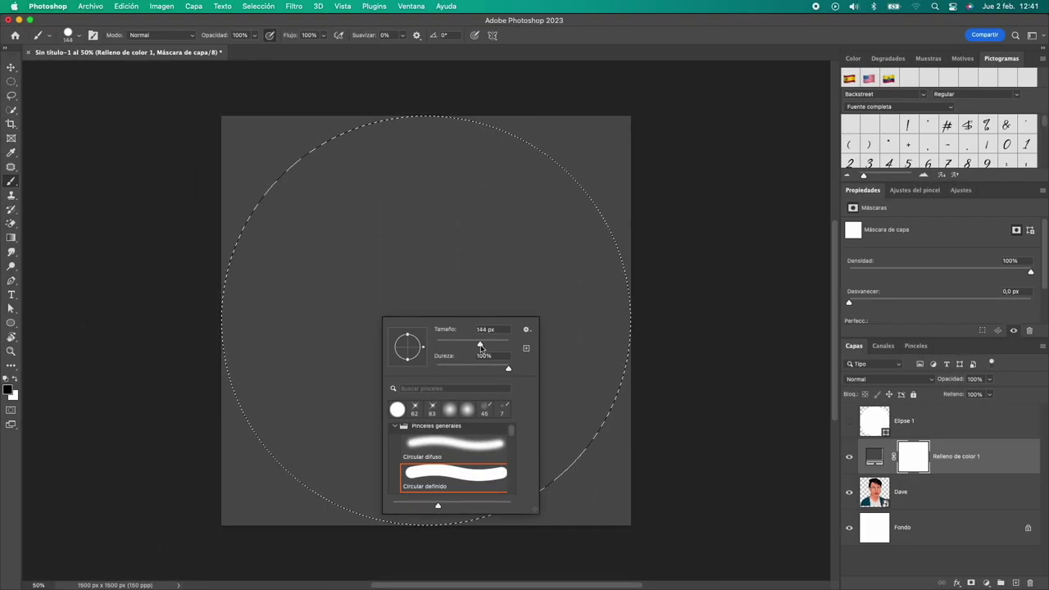
pyautogui.moveTo(371, 213); pyautogui.dragTo(475, 246)
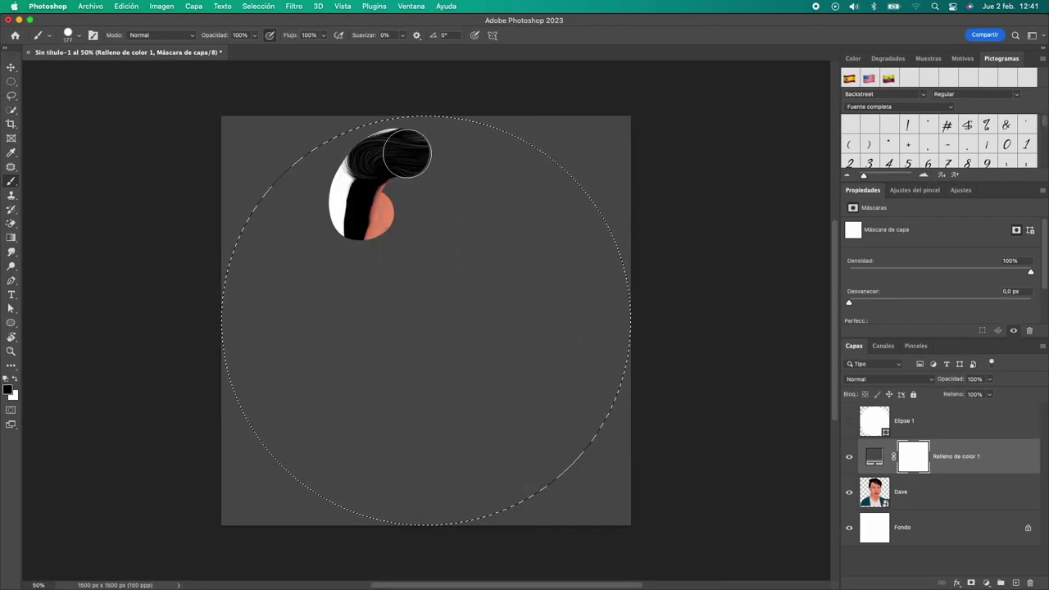
pyautogui.moveTo(412, 295)
pyautogui.mouseDown()
pyautogui.moveTo(451, 303)
pyautogui.moveTo(334, 117)
pyautogui.moveTo(445, 503)
pyautogui.moveTo(582, 286)
pyautogui.moveTo(301, 356)
pyautogui.moveTo(424, 439)
pyautogui.mouseUp()
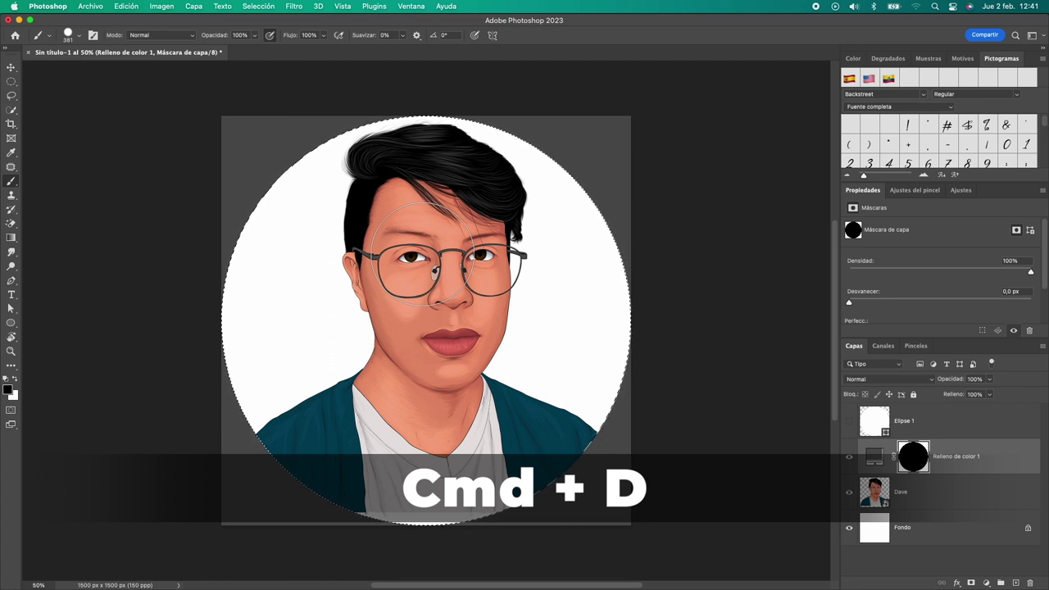
pyautogui.press('super+d')
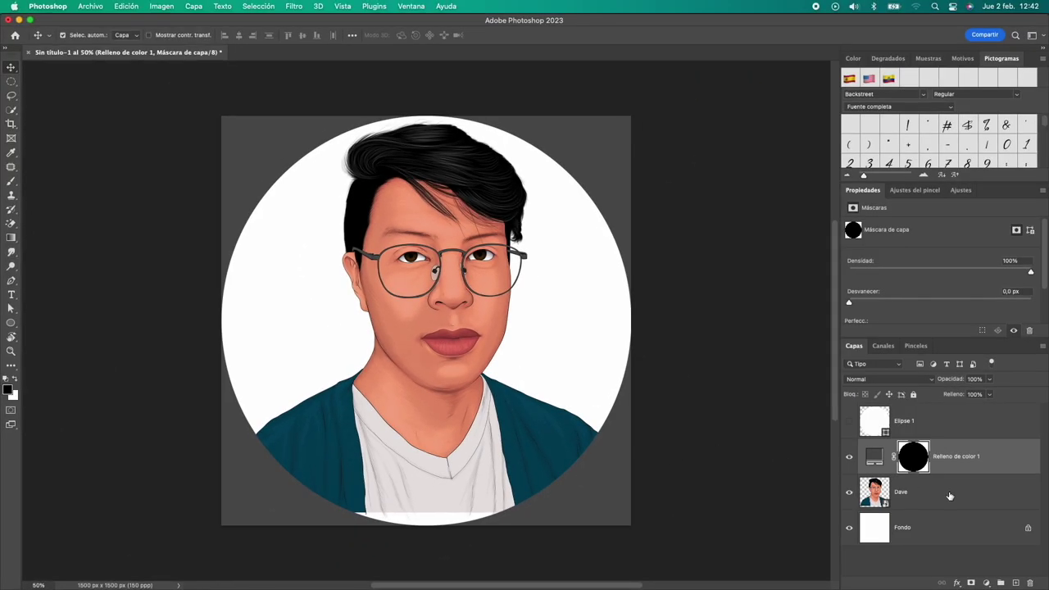
# Scale the Dave portrait to 1412 × 1395 px, rotate it -0.84°, and nudge it left
pyautogui.click(949, 496)
pyautogui.press('super+t')
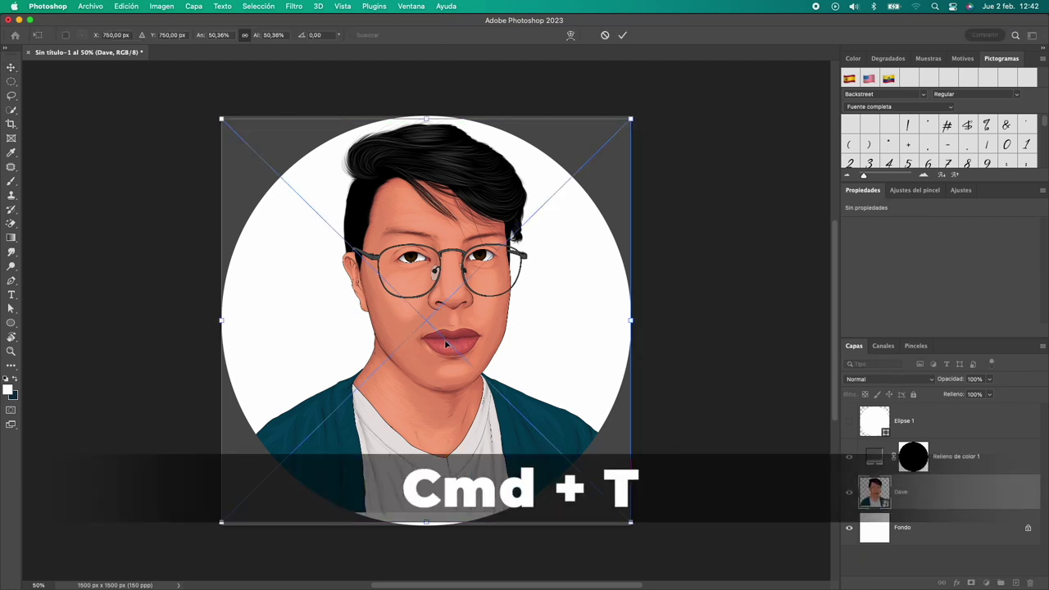
pyautogui.moveTo(446, 328); pyautogui.dragTo(446, 344)
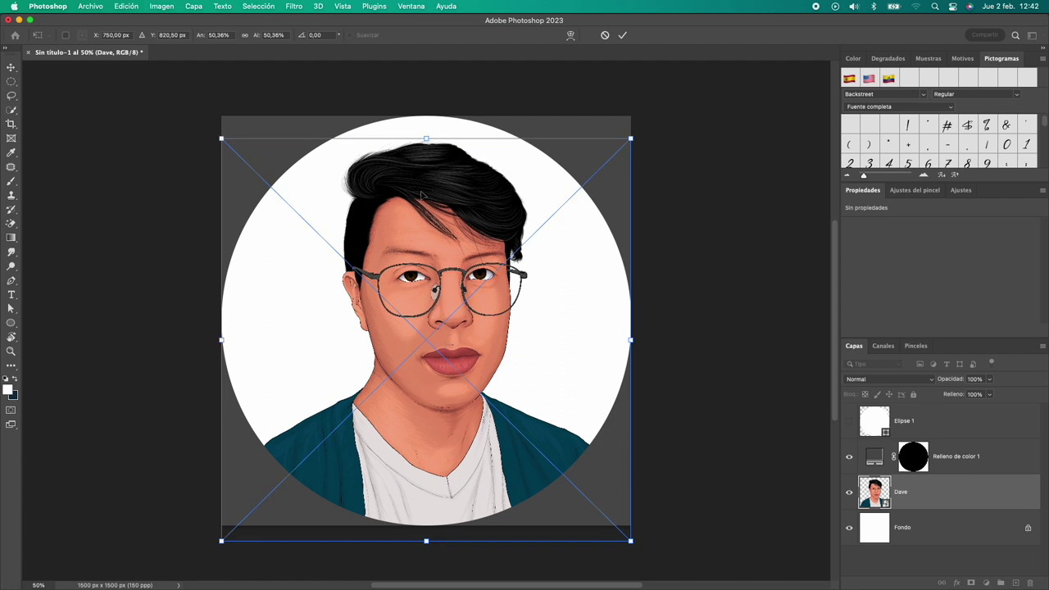
pyautogui.moveTo(426, 136); pyautogui.dragTo(427, 163)
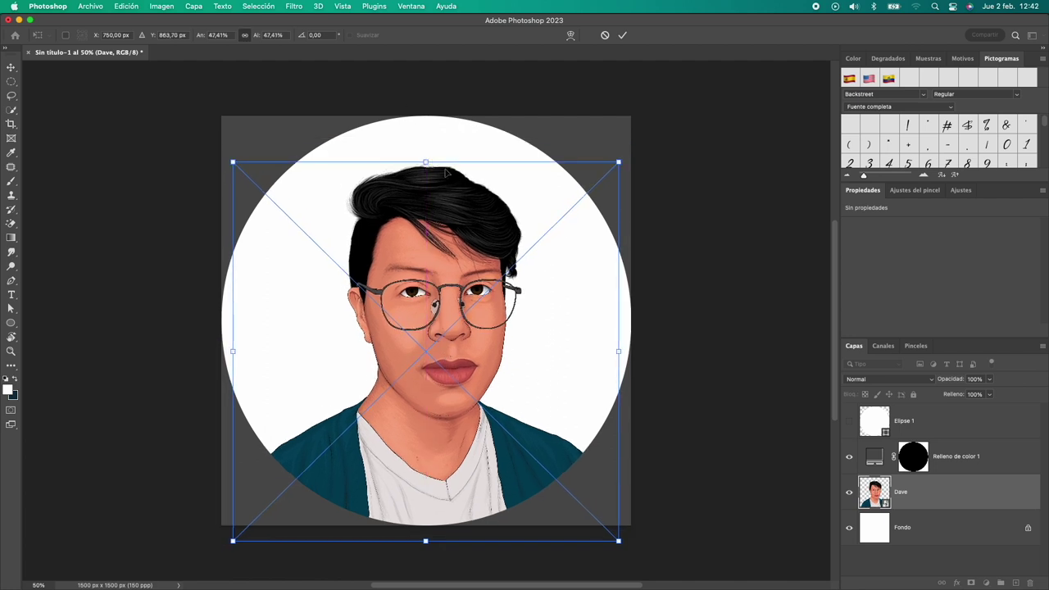
pyautogui.hotkey('shift', 'Left')
pyautogui.moveTo(638, 155); pyautogui.dragTo(639, 153)
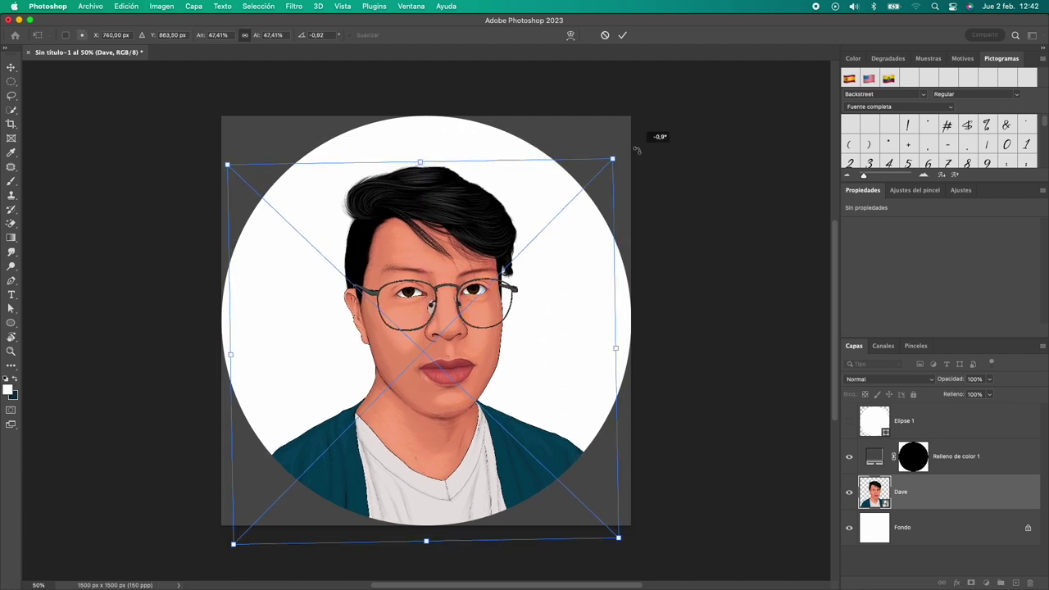
pyautogui.press('Return')
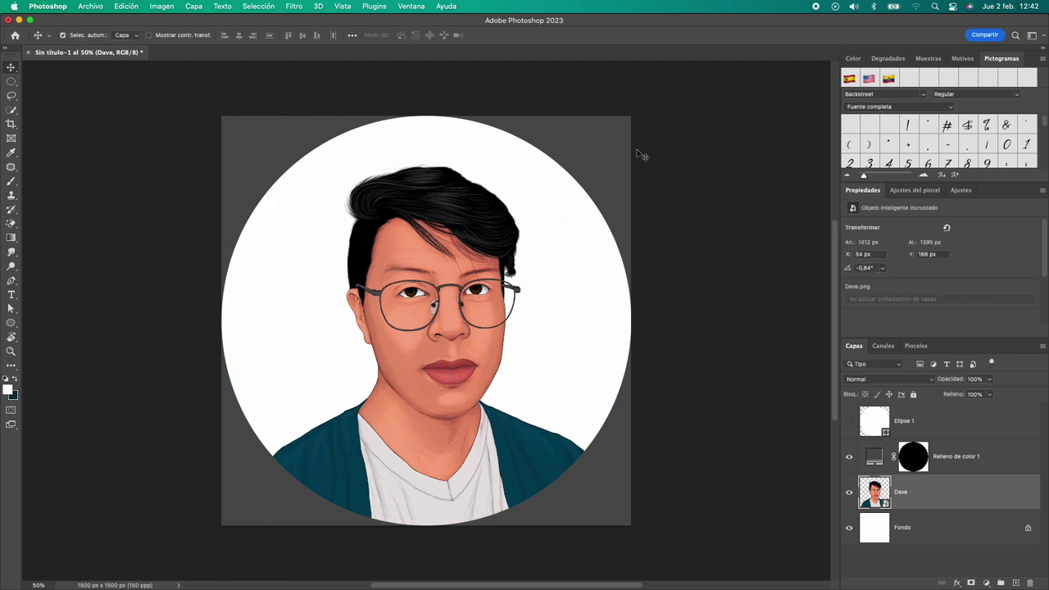
pyautogui.press('Left')
pyautogui.press('Left')
pyautogui.press('Left')
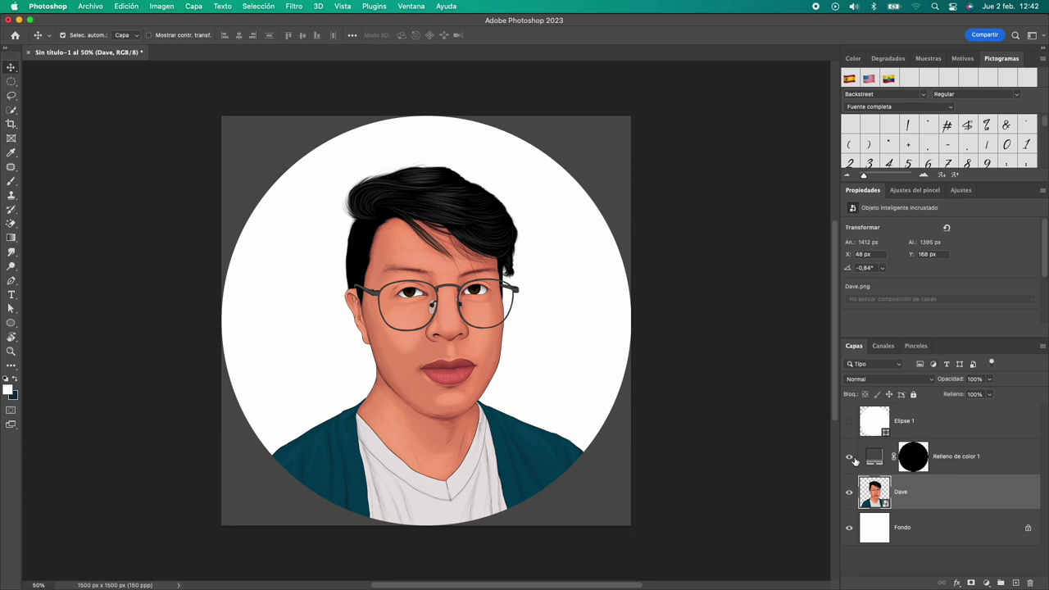
# Rename the grey fill layer WhatsApp and add a #655757 solid-colour fill below Dave
pyautogui.doubleClick(967, 457)
pyautogui.write('WhatsApp')
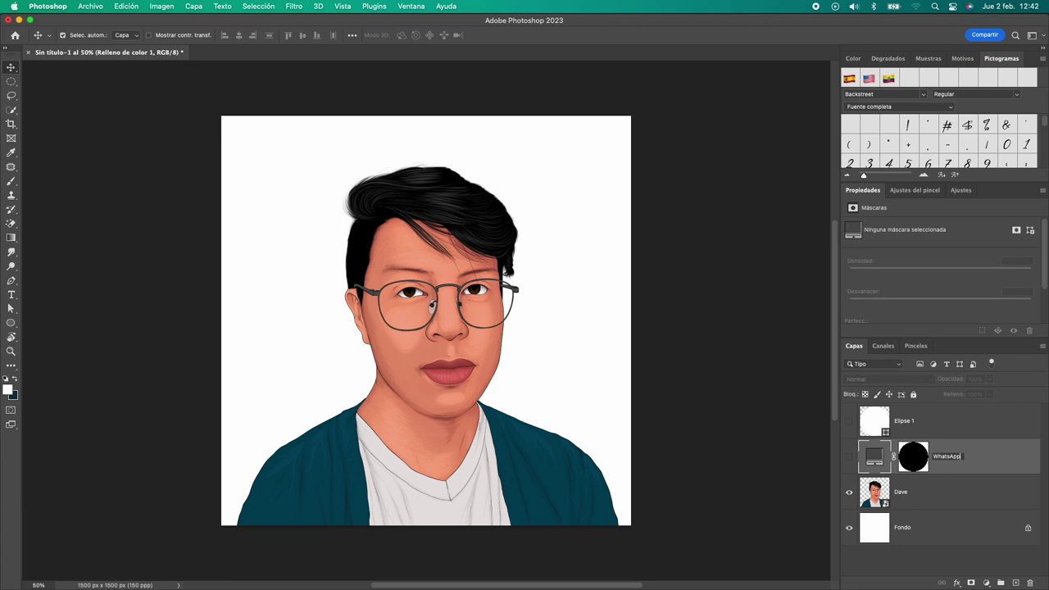
pyautogui.press('Return')
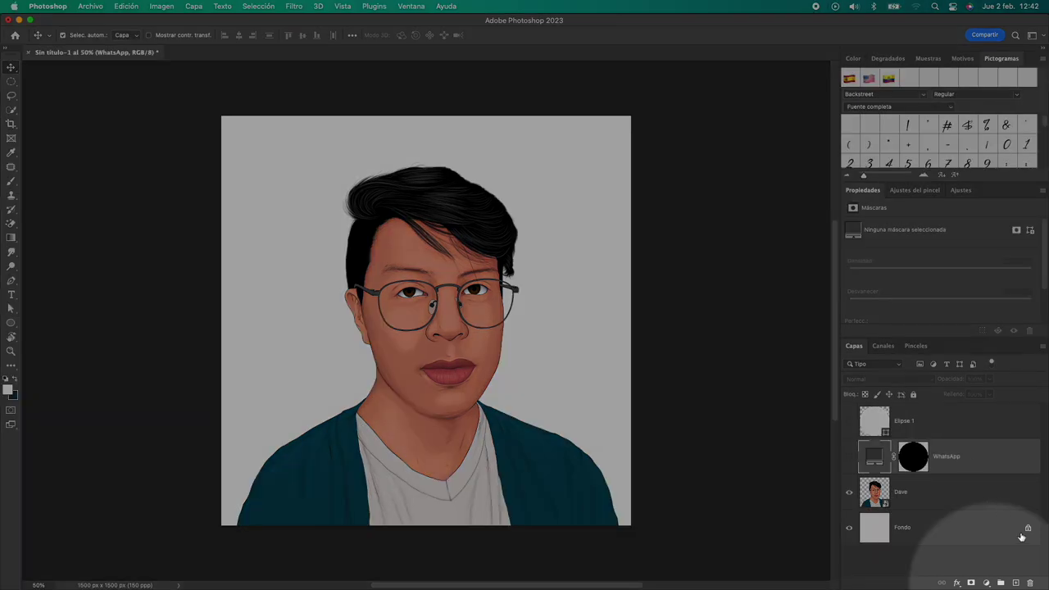
pyautogui.click(987, 583)
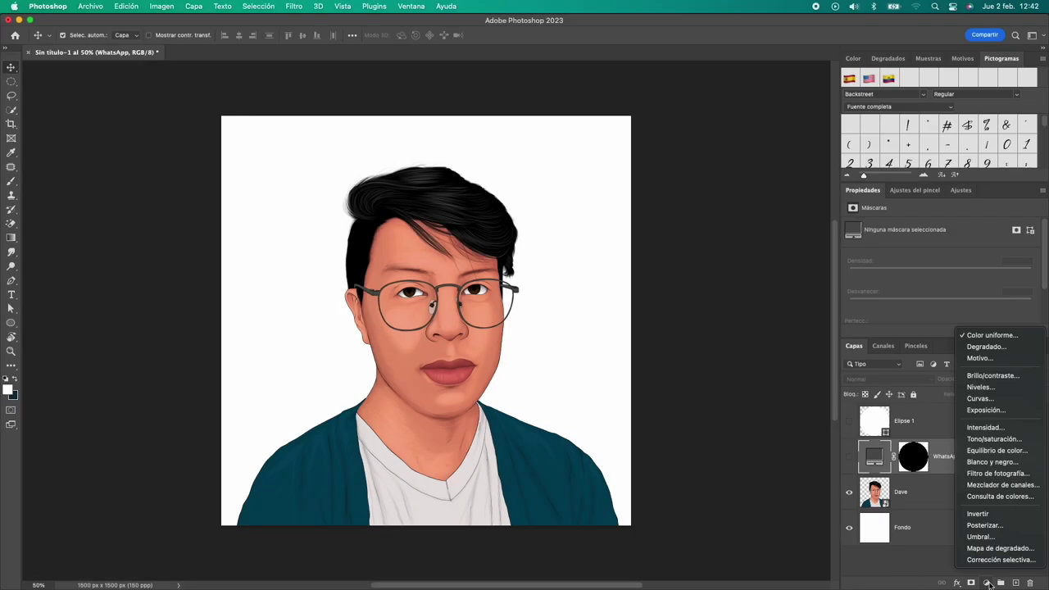
pyautogui.click(976, 341)
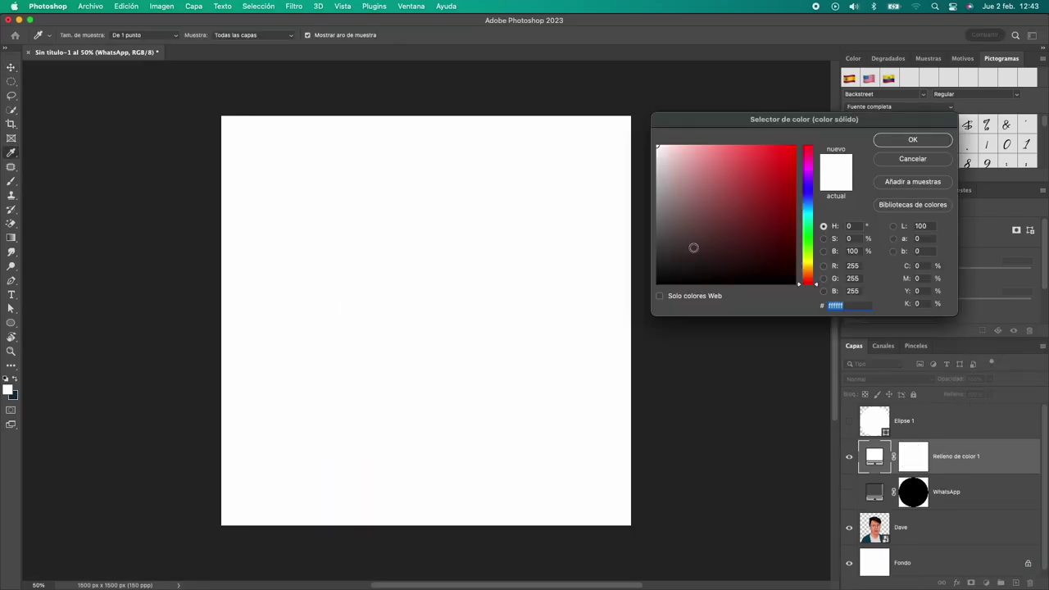
pyautogui.click(684, 223)
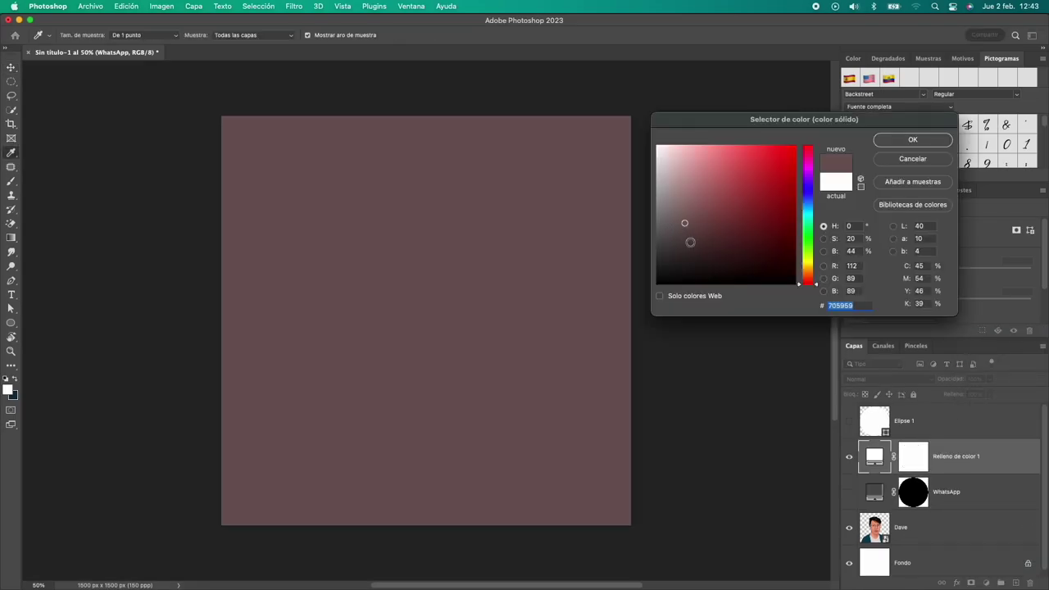
pyautogui.click(910, 140)
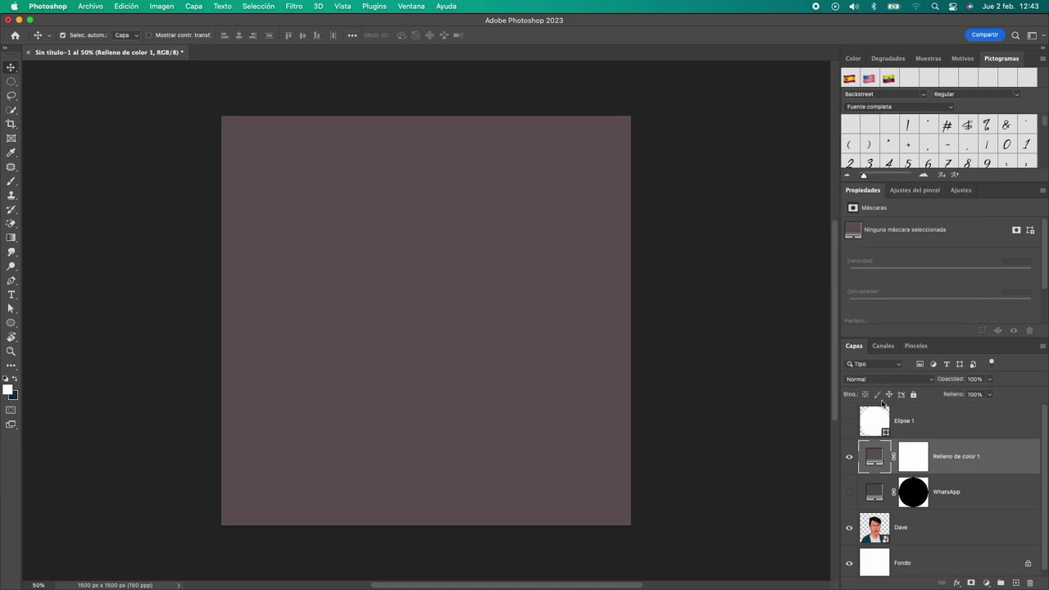
pyautogui.moveTo(987, 463)
pyautogui.mouseDown()
pyautogui.moveTo(996, 459)
pyautogui.moveTo(990, 538)
pyautogui.mouseUp()
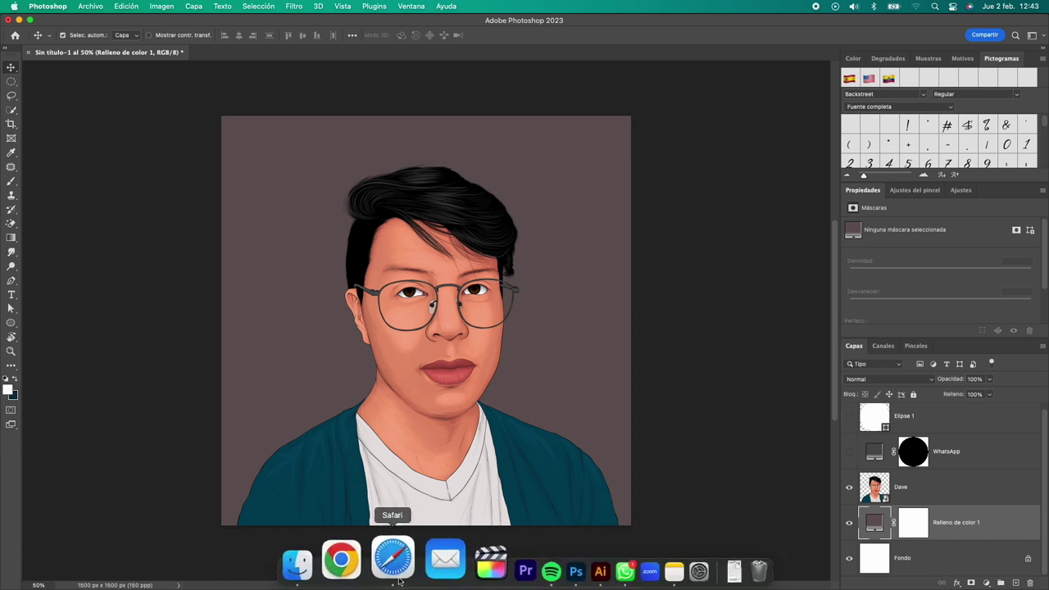
# Browse Color Hunt palettes in Safari and copy the deep purple #3D1766 swatch
pyautogui.click(393, 562)
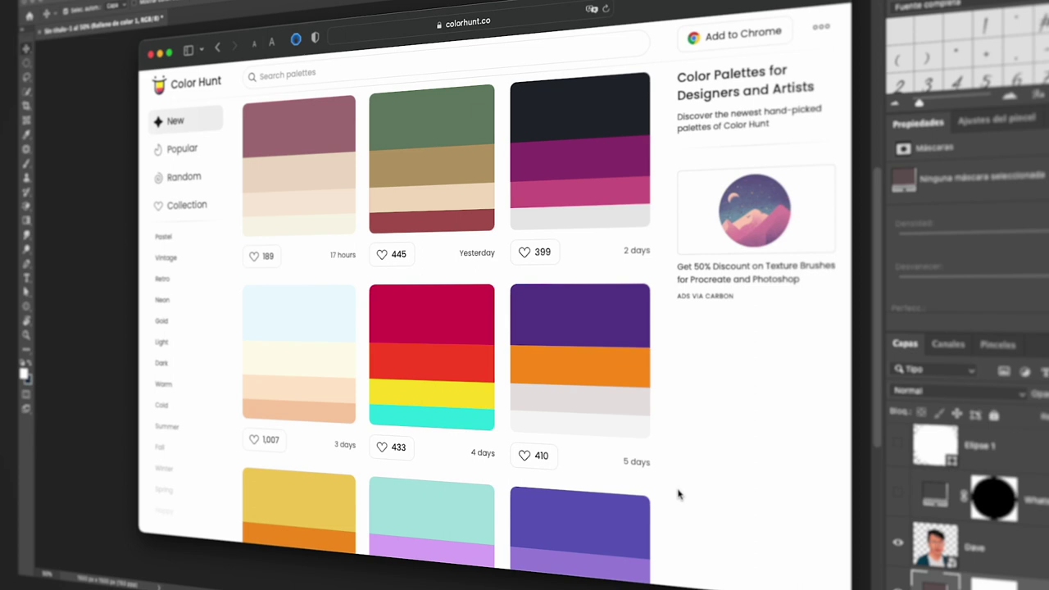
pyautogui.scroll(-2, 660, 471)
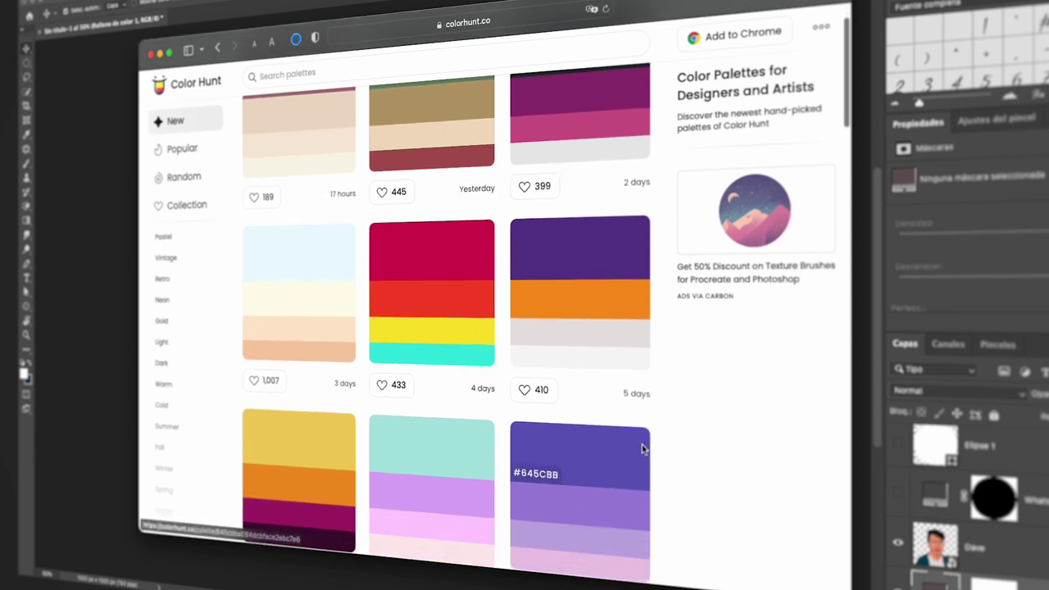
pyautogui.scroll(-2, 645, 448)
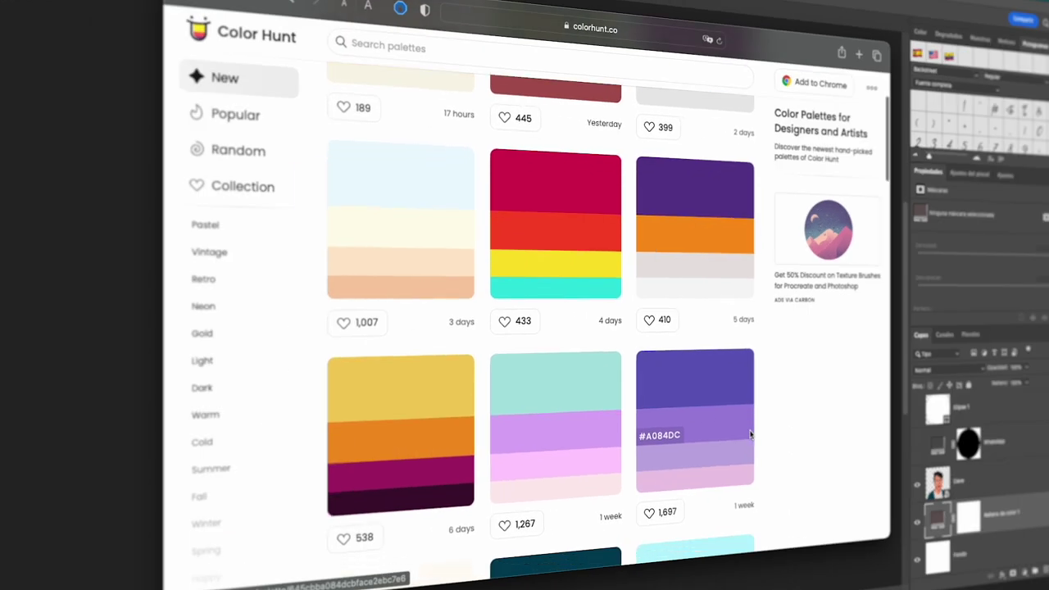
pyautogui.scroll(-2, 750, 434)
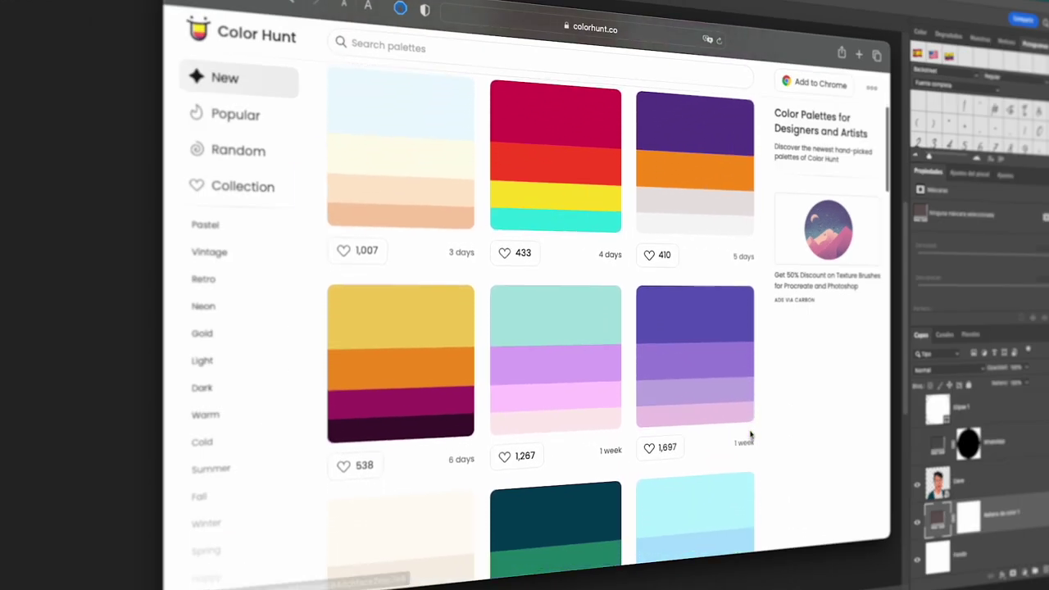
pyautogui.scroll(-1, 750, 434)
pyautogui.scroll(1, 410, 484)
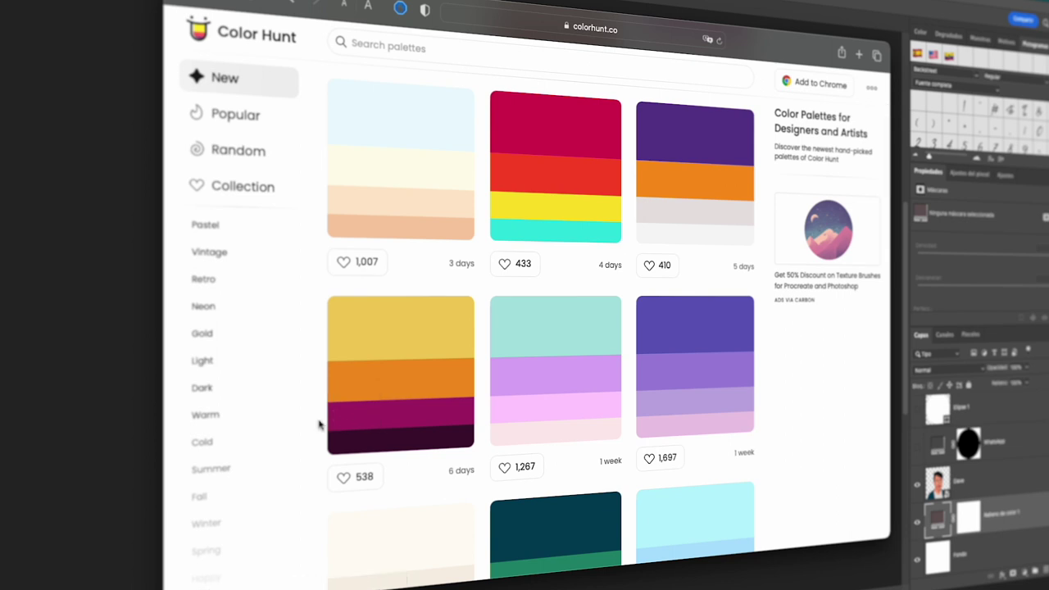
pyautogui.scroll(-1, 348, 422)
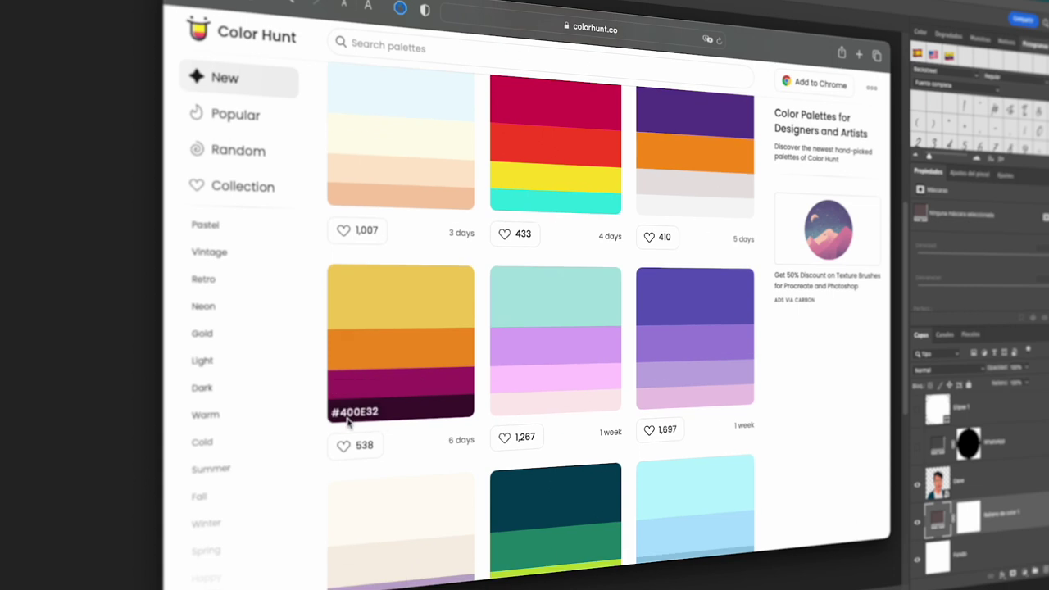
pyautogui.scroll(-1, 459, 421)
pyautogui.scroll(-2, 564, 426)
pyautogui.scroll(-2, 568, 435)
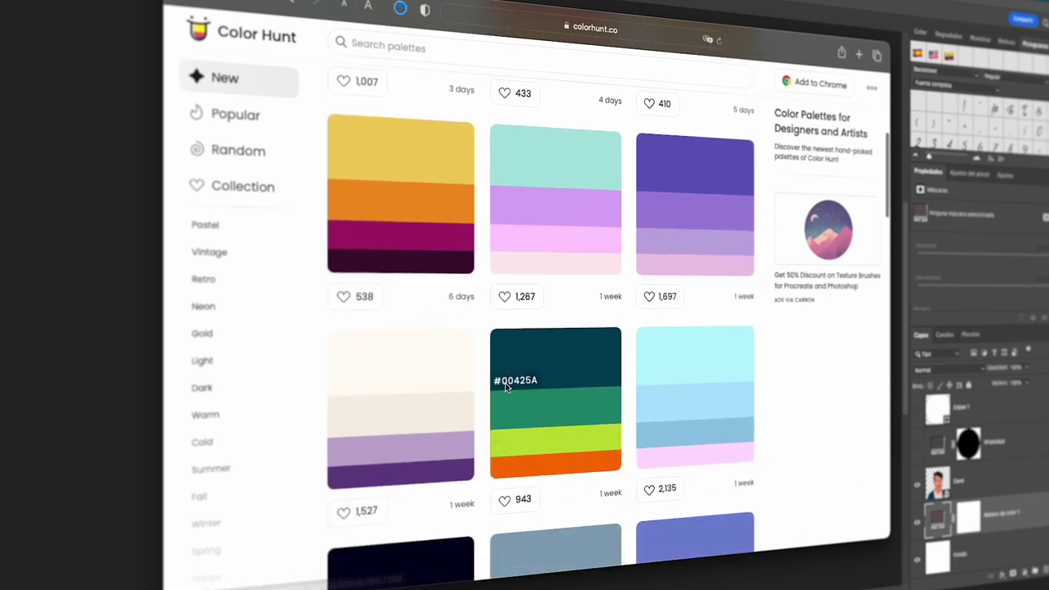
pyautogui.scroll(-1, 628, 410)
pyautogui.scroll(-2, 628, 412)
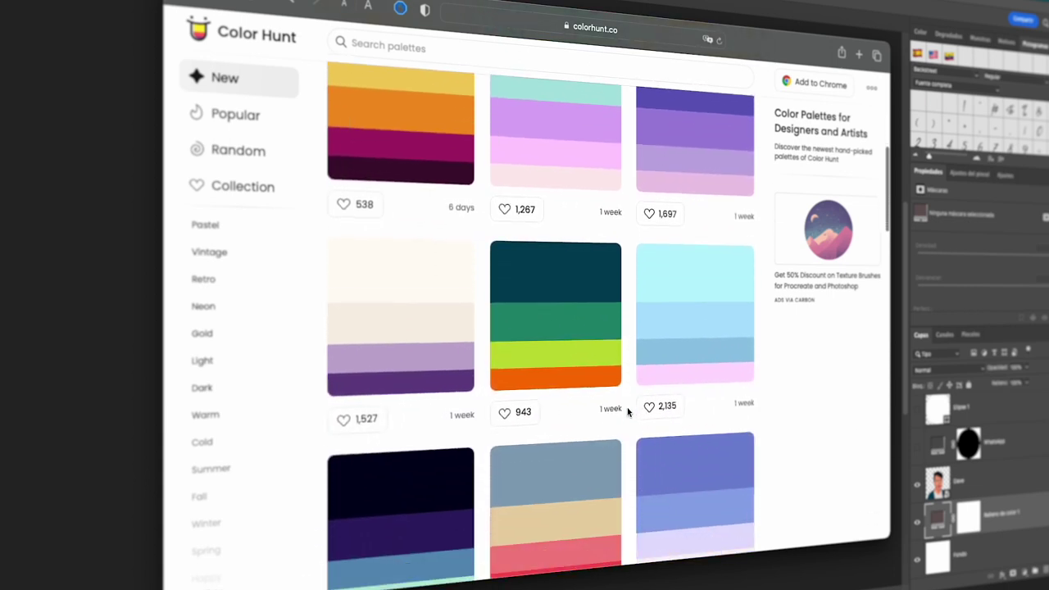
pyautogui.scroll(-2, 628, 412)
pyautogui.scroll(-2, 628, 413)
pyautogui.scroll(-5, 628, 412)
pyautogui.scroll(-4, 628, 412)
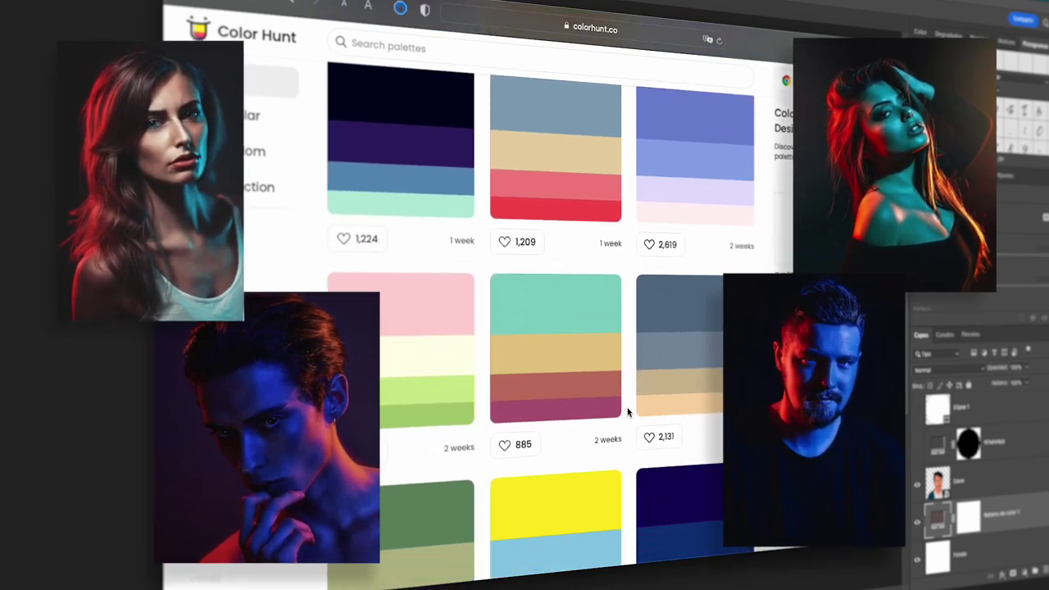
pyautogui.scroll(-3, 628, 412)
pyautogui.scroll(-2, 627, 412)
pyautogui.scroll(-1, 628, 412)
pyautogui.scroll(-3, 627, 412)
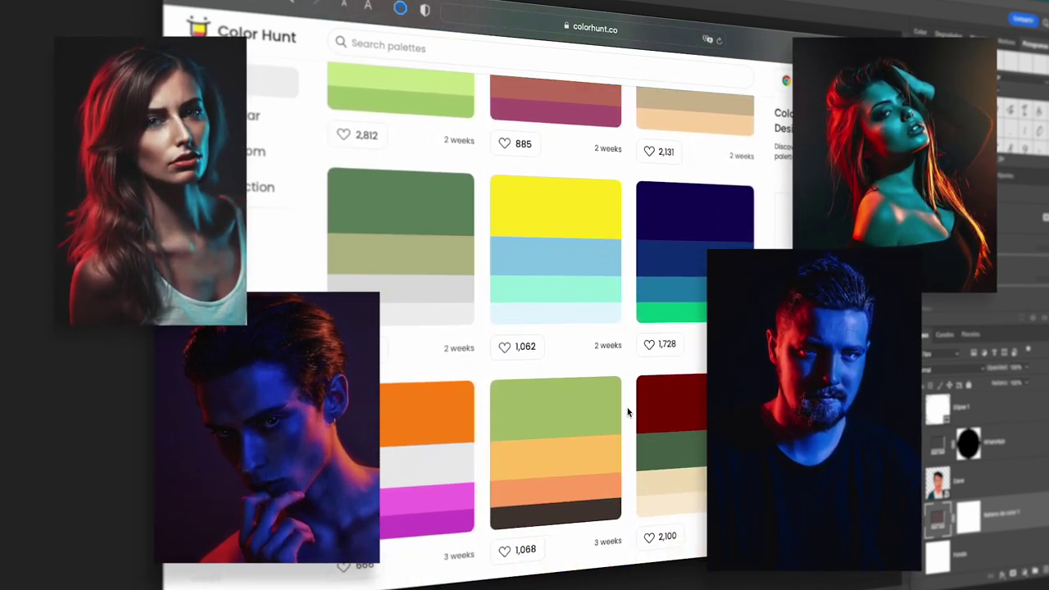
pyautogui.scroll(-4, 628, 412)
pyautogui.scroll(-2, 628, 413)
pyautogui.scroll(-2, 628, 412)
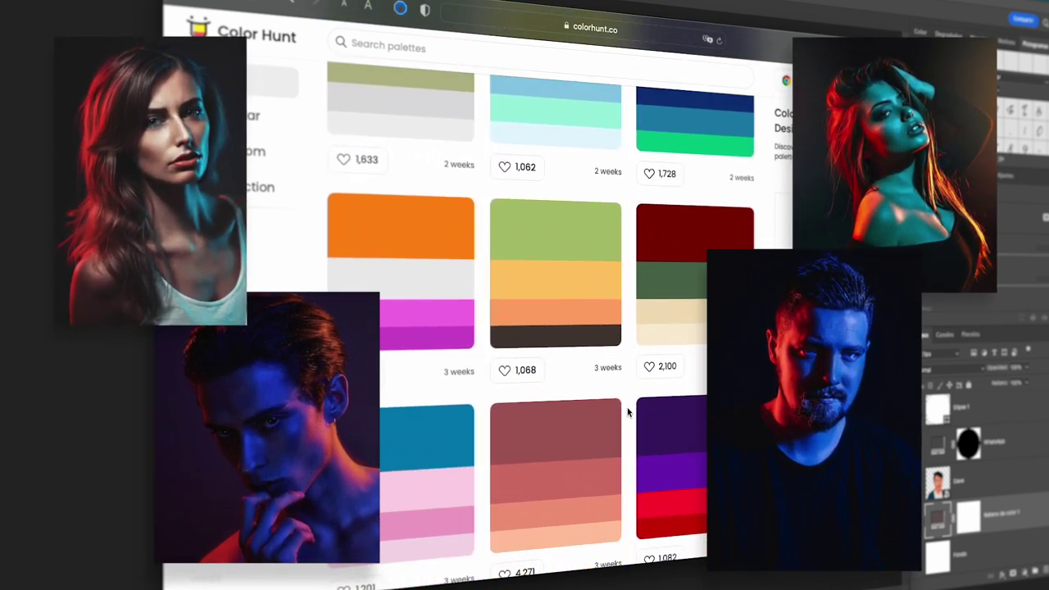
pyautogui.scroll(-1, 628, 412)
pyautogui.scroll(-1, 628, 413)
pyautogui.scroll(-2, 628, 412)
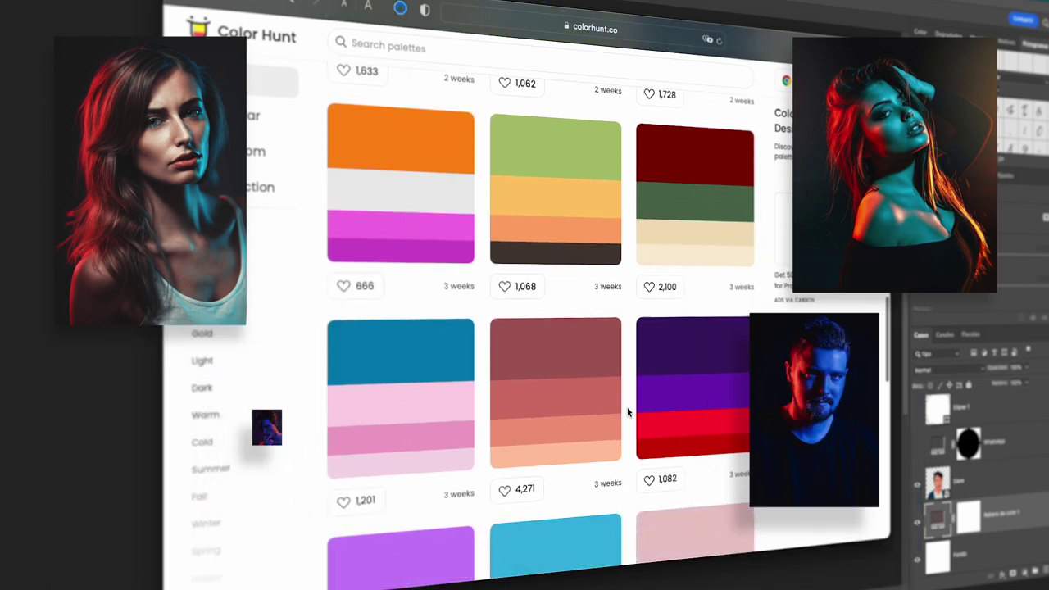
pyautogui.scroll(-2, 627, 413)
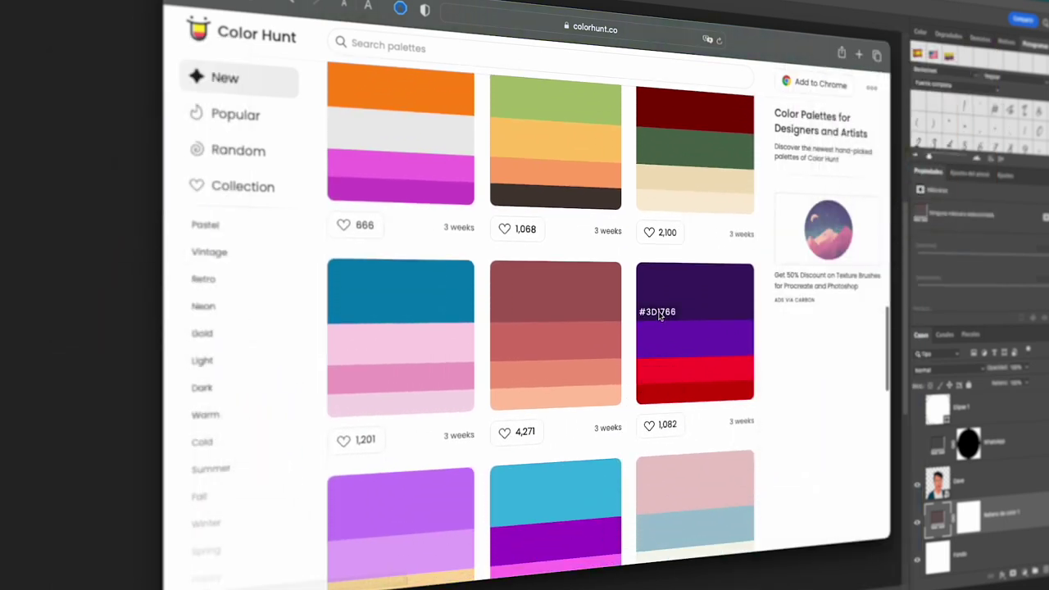
pyautogui.click(661, 314)
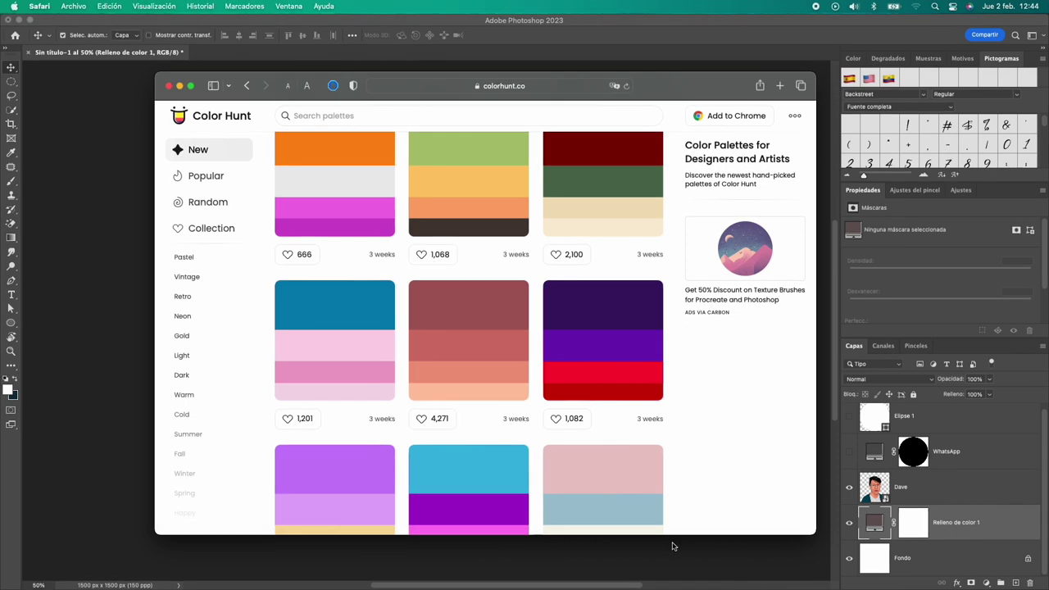
# Set the Relleno de color 1 fill to deep purple #3F0071 using pasted Color Hunt hex codes
pyautogui.click(672, 545)
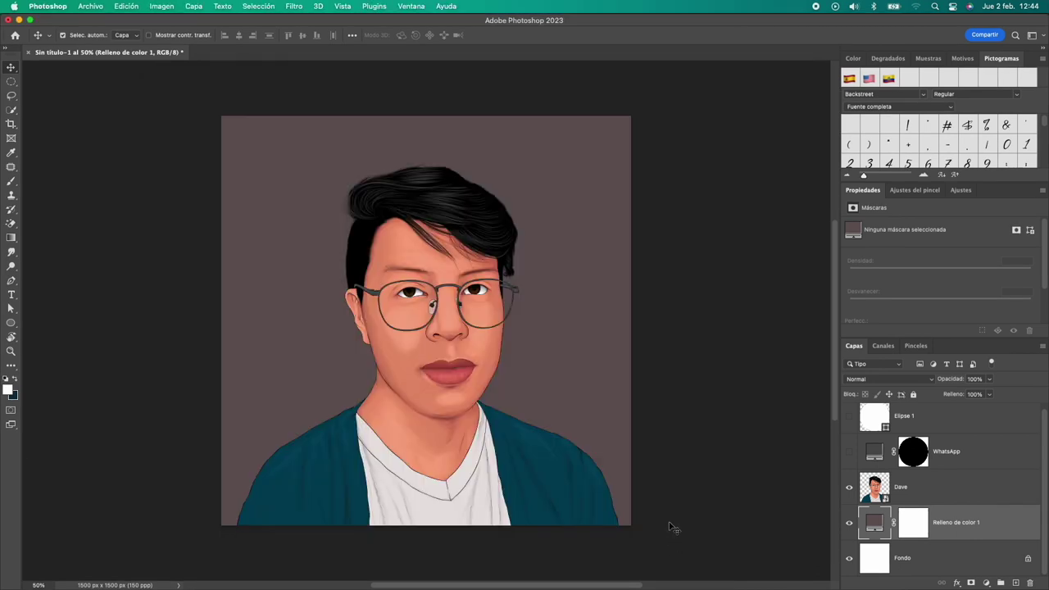
pyautogui.doubleClick(879, 525)
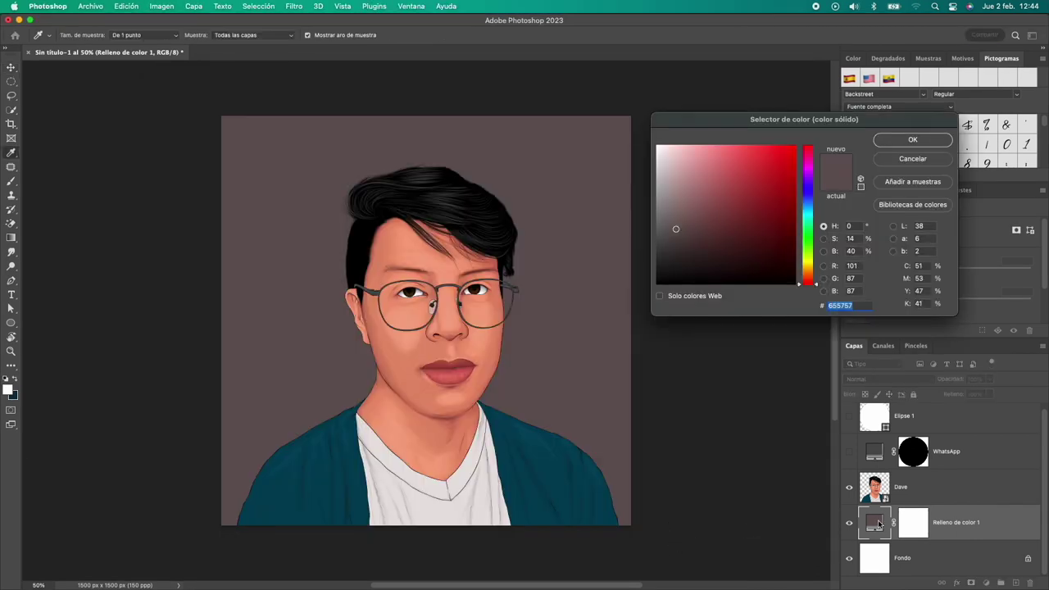
pyautogui.rightClick(846, 306)
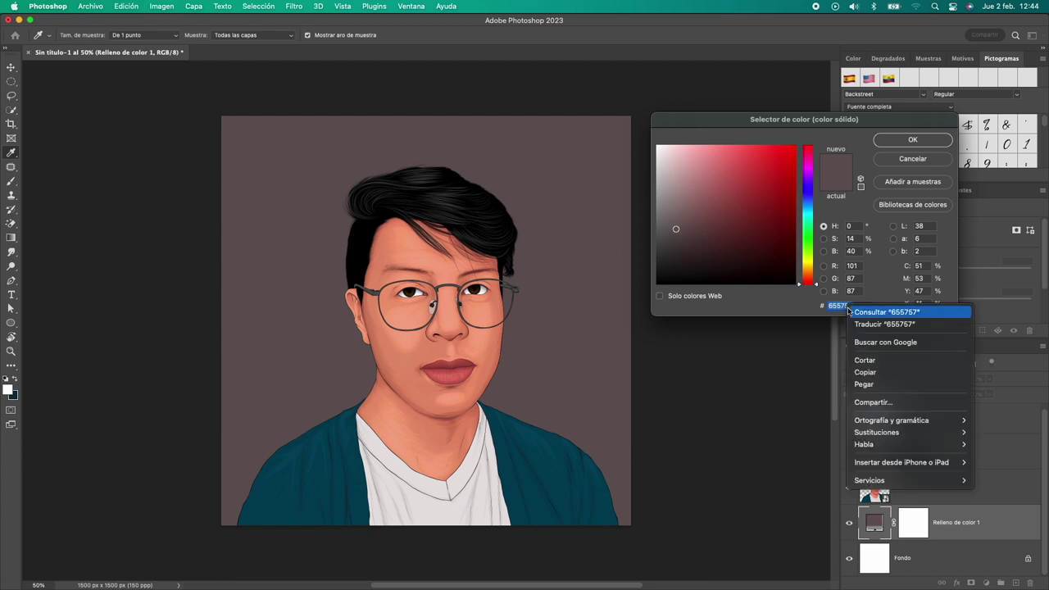
pyautogui.click(868, 383)
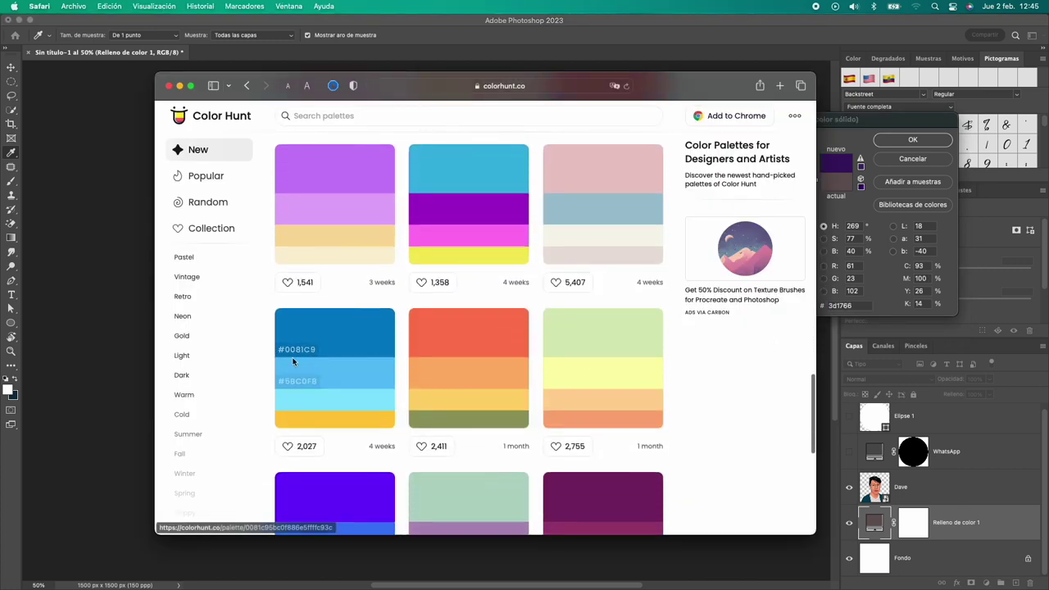
pyautogui.press('super+v')
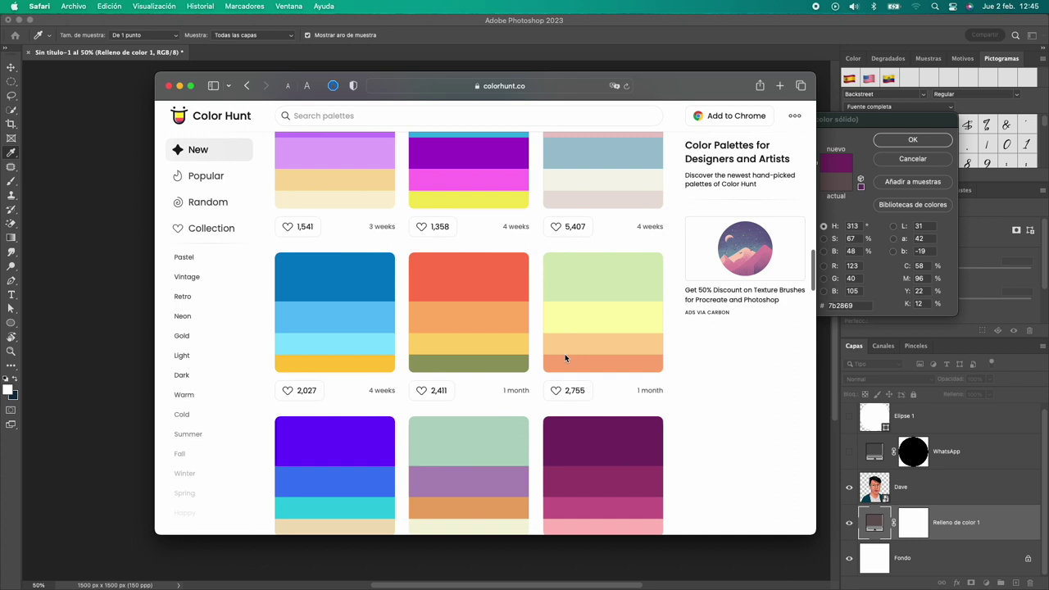
pyautogui.scroll(-5, 565, 358)
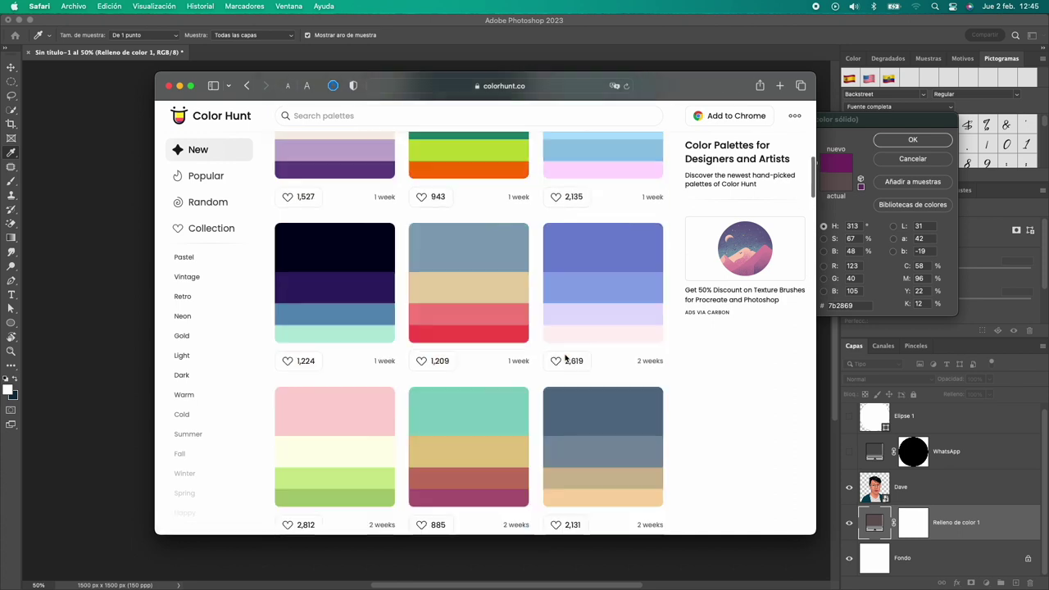
pyautogui.scroll(-5, 492, 327)
pyautogui.scroll(-5, 434, 301)
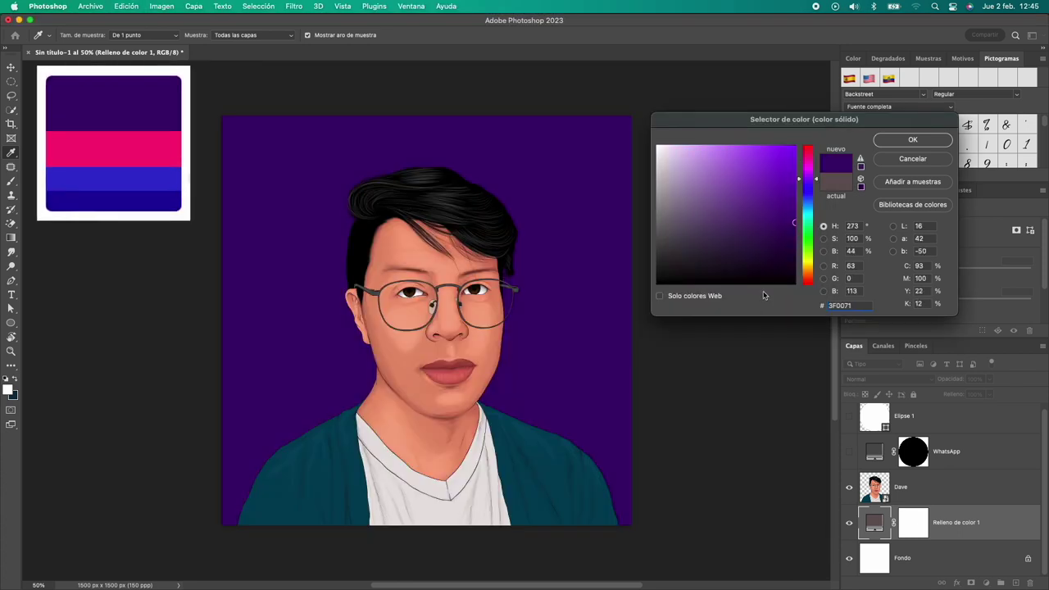
pyautogui.click(912, 140)
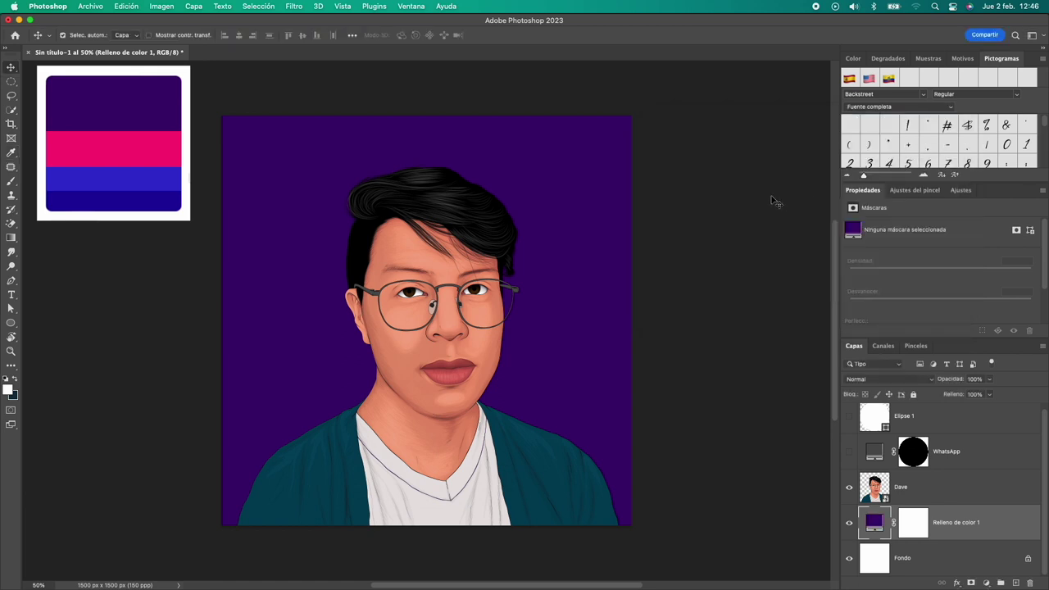
# Locate the texture folder through the system file search
pyautogui.press('super+Tab')
pyautogui.press('super+Tab')
pyautogui.press('super+Tab')
pyautogui.press('super+space')
pyautogui.write('tet')
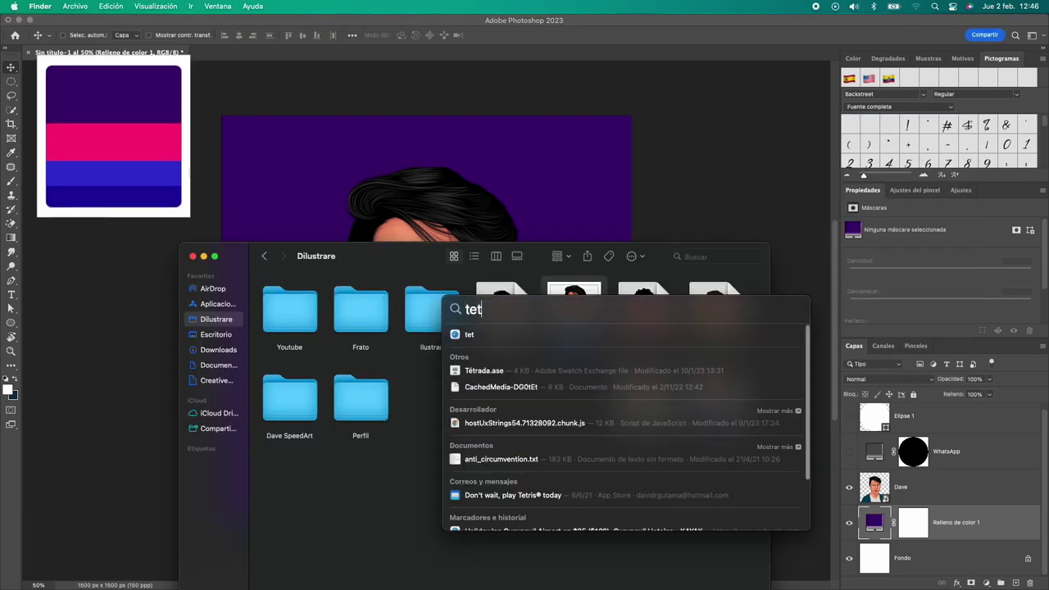
pyautogui.press('BackSpace')
pyautogui.write('xture')
pyautogui.press('Return')
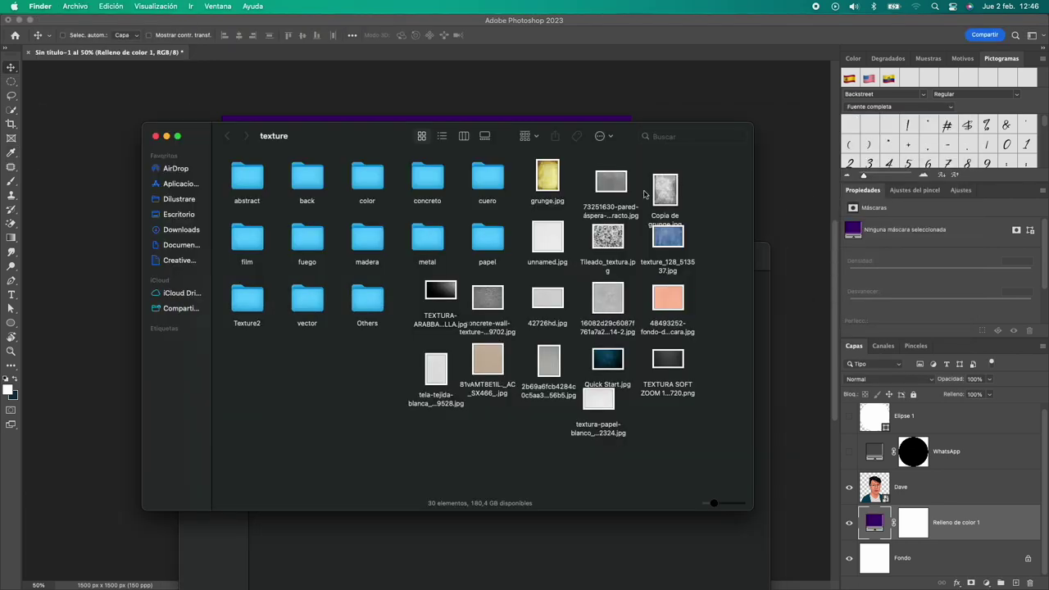
# Place the grunge texture scaled to cover the canvas, blended Multiply at 50% opacity
pyautogui.moveTo(645, 195); pyautogui.dragTo(516, 301)
pyautogui.moveTo(581, 321); pyautogui.dragTo(618, 328)
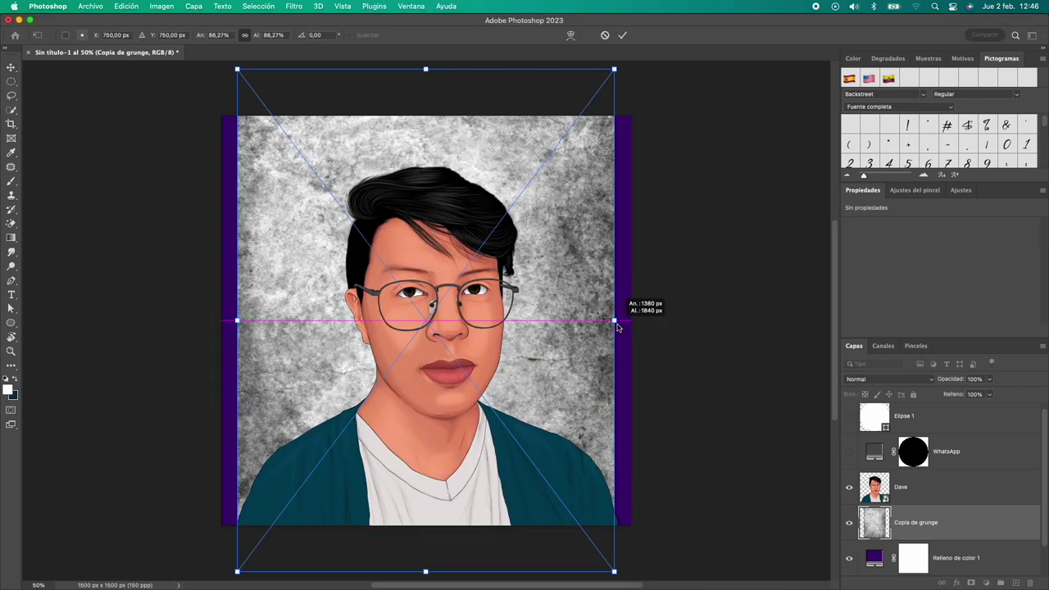
pyautogui.press('Return')
pyautogui.click(889, 378)
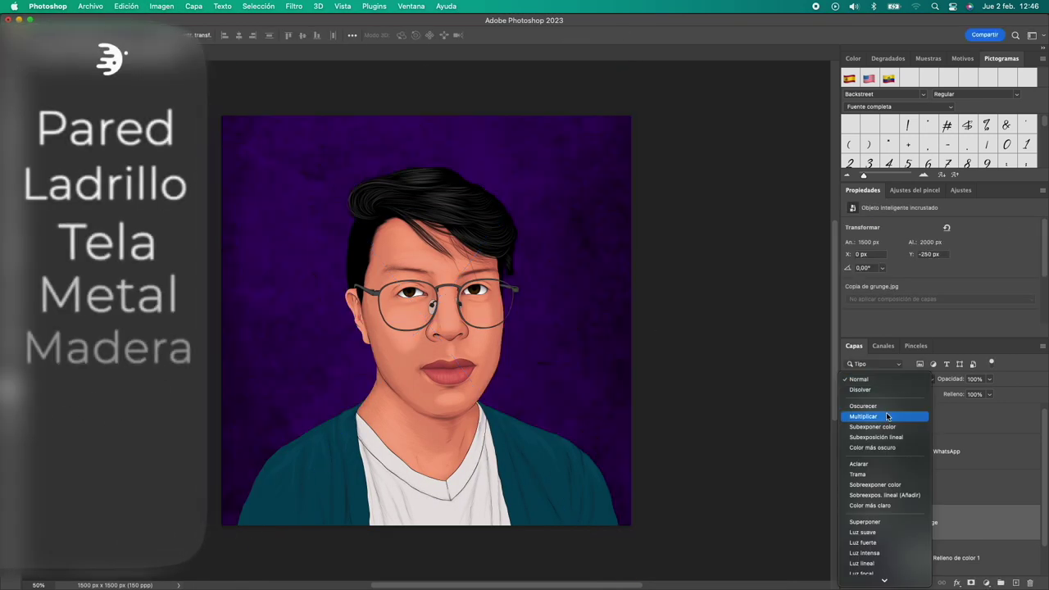
pyautogui.click(886, 416)
pyautogui.click(974, 379)
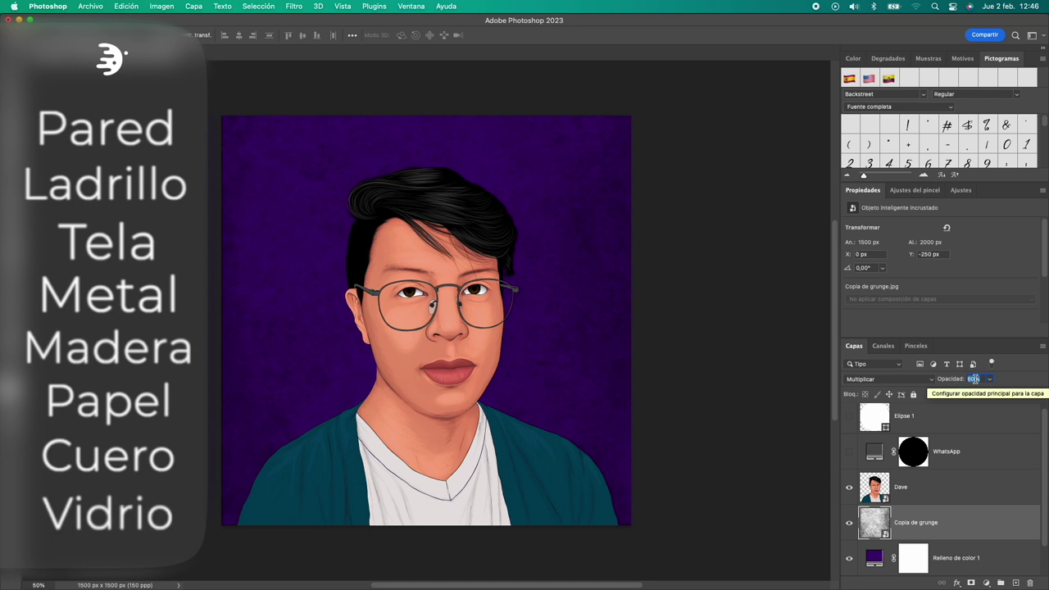
pyautogui.write('50')
# Add the TEXTURA-ARABBA-ACQUABELLA texture stretched over the canvas, blended Multiply at 40% opacity
pyautogui.moveTo(749, 382); pyautogui.dragTo(543, 300)
pyautogui.moveTo(435, 111); pyautogui.dragTo(268, 172)
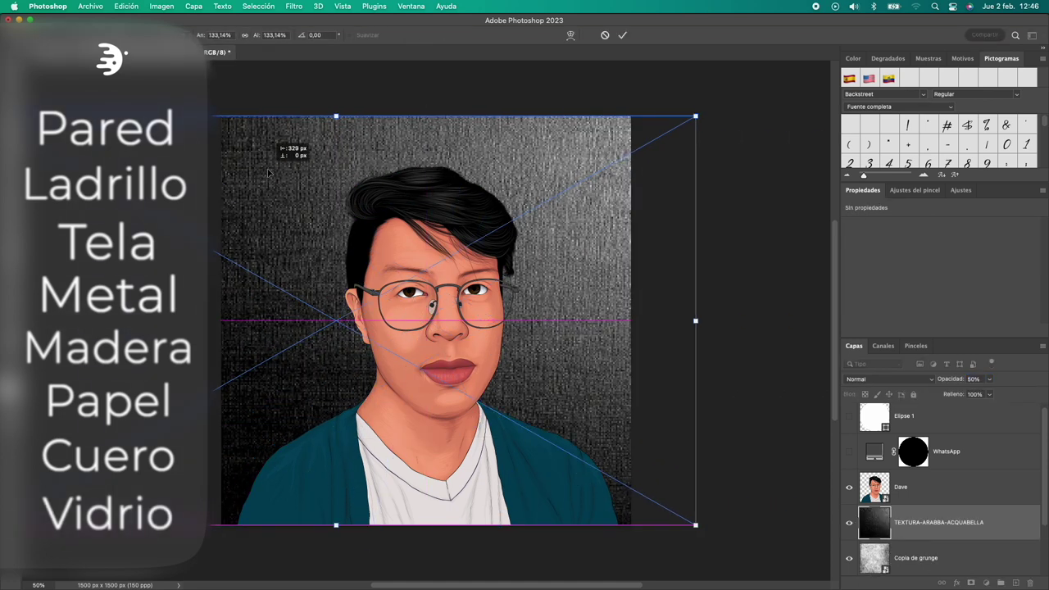
pyautogui.press('Return')
pyautogui.click(889, 379)
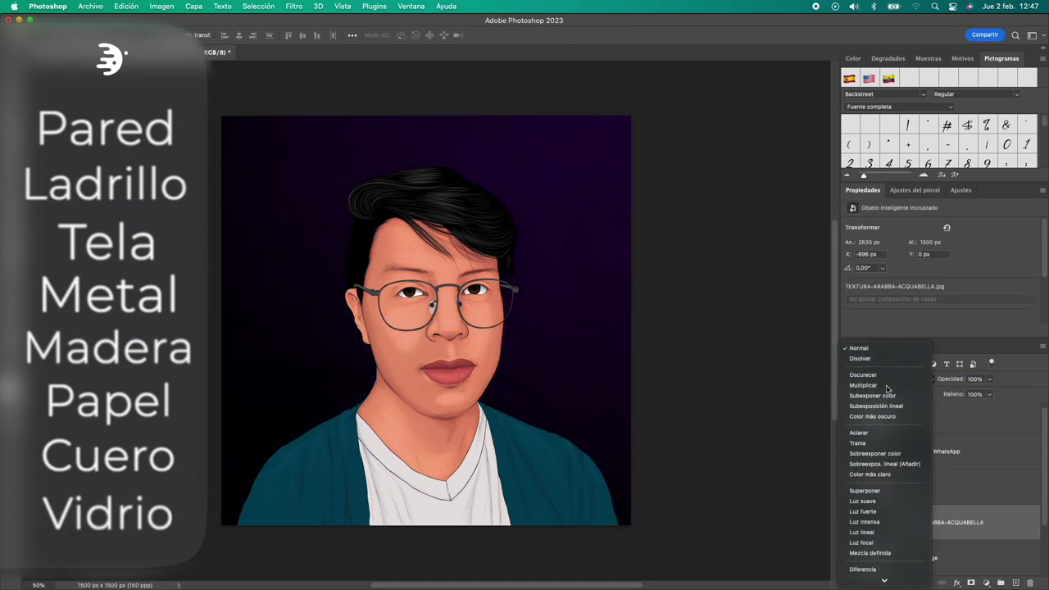
pyautogui.click(886, 385)
pyautogui.press('4')
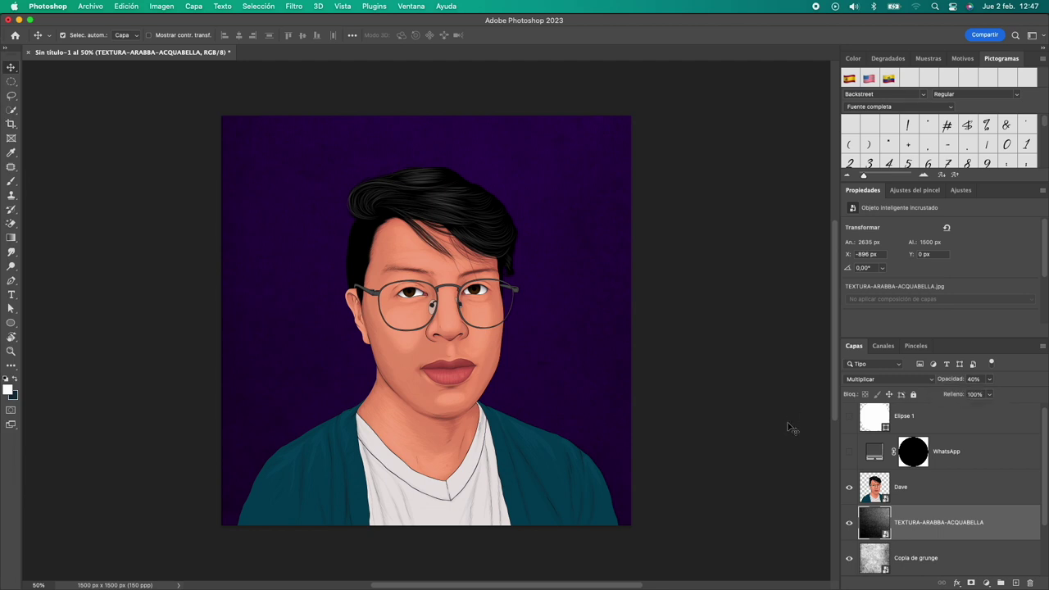
pyautogui.click(902, 495)
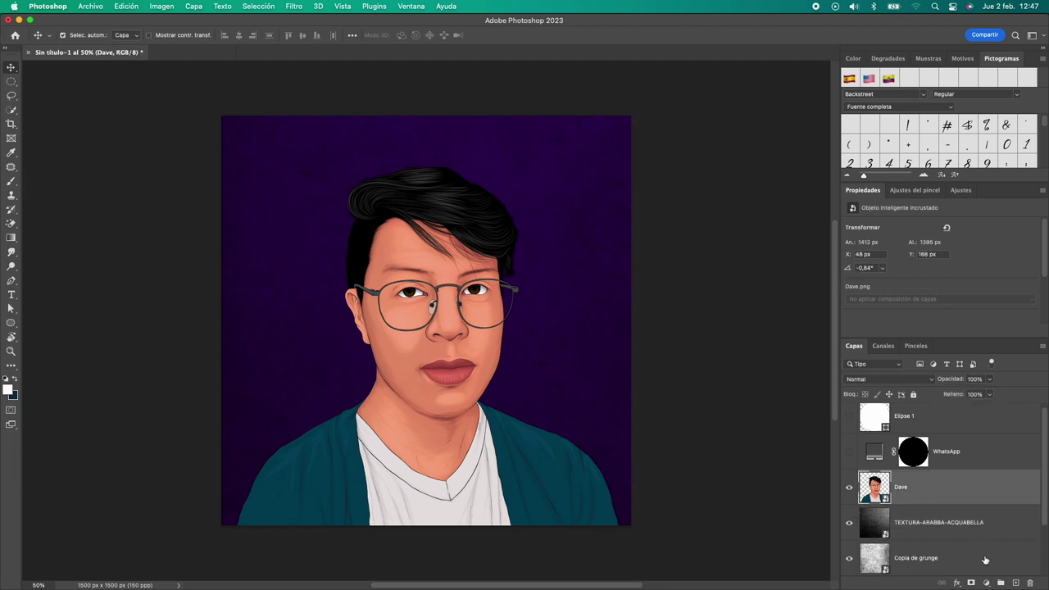
# Add a Tono/saturación adjustment above Dave with Colorear on (Tono 242, Saturación 25)
pyautogui.click(986, 583)
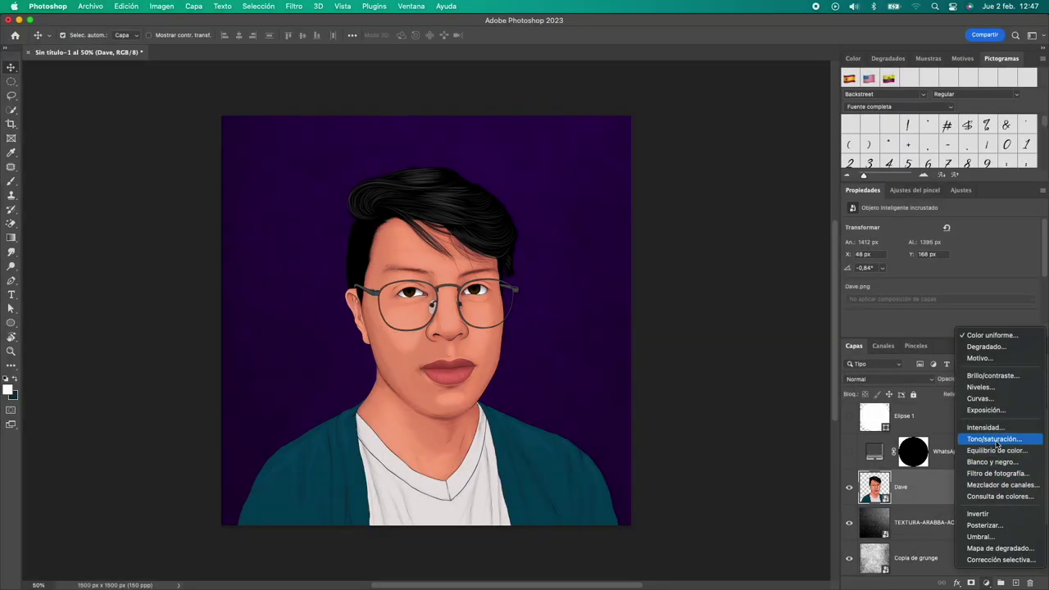
pyautogui.click(995, 439)
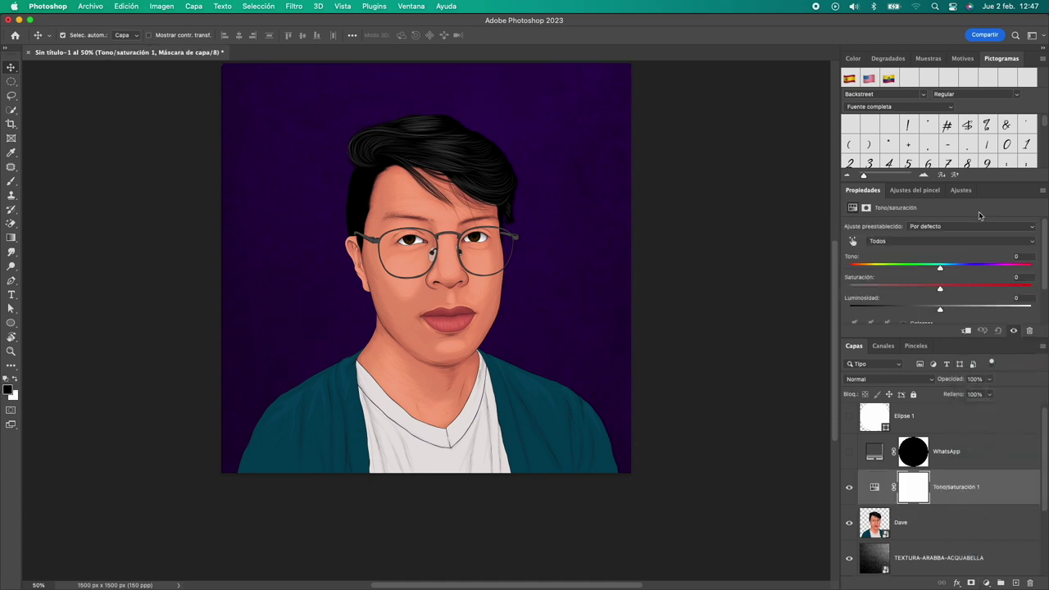
pyautogui.scroll(-2, 948, 249)
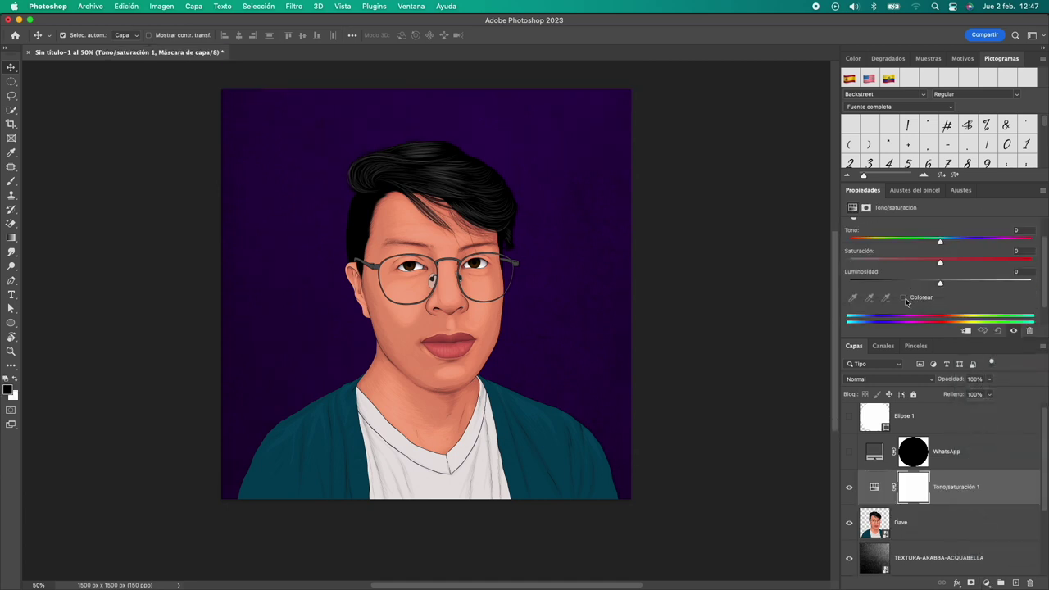
pyautogui.click(903, 298)
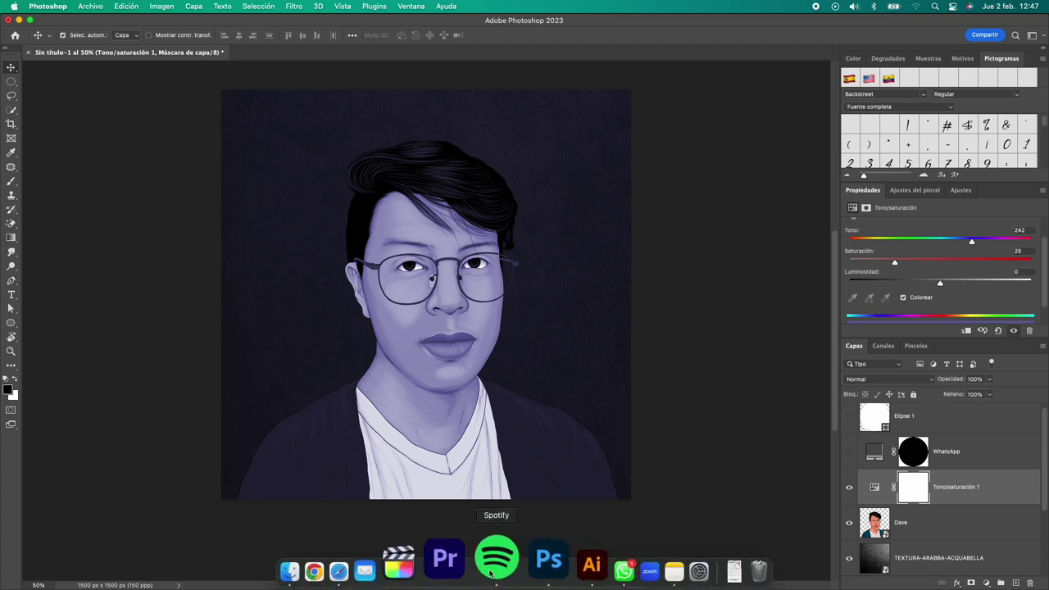
# Copy the pink colour from the chosen Color Hunt palette
pyautogui.click(387, 566)
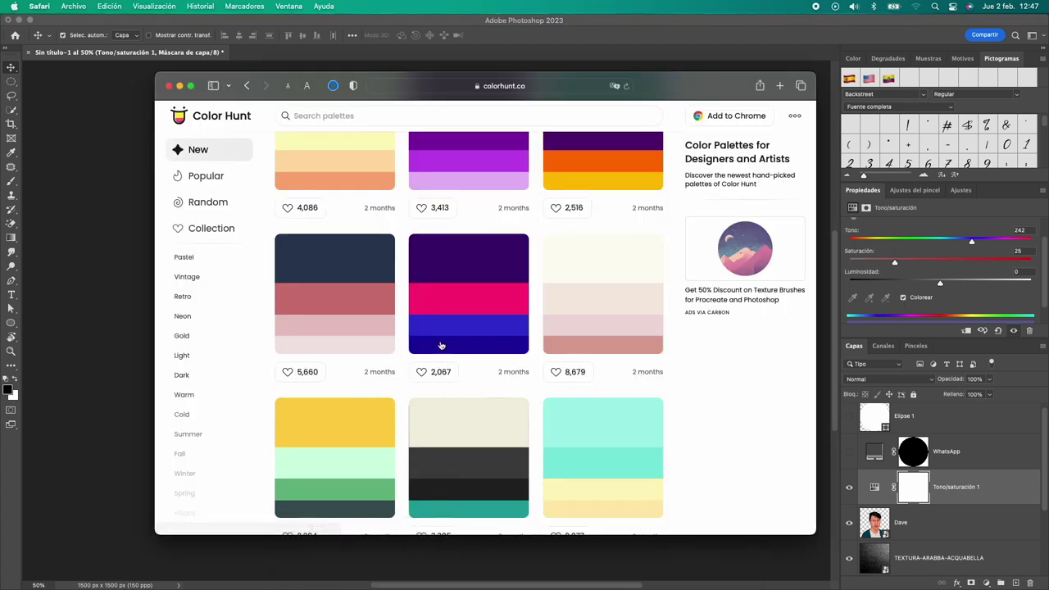
pyautogui.click(433, 309)
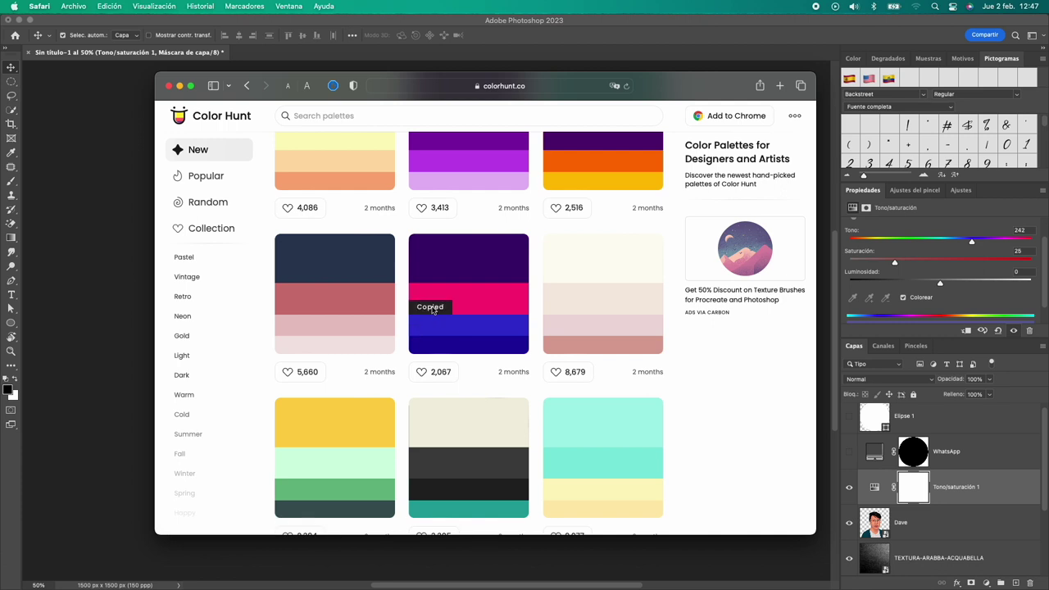
pyautogui.press('super+Tab')
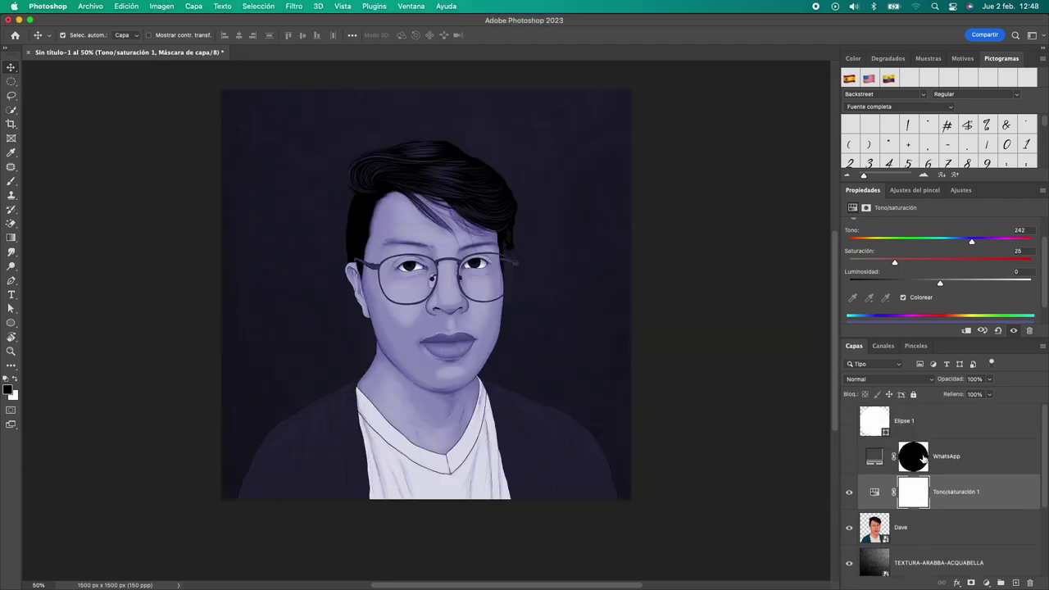
# Enter FB2576 in the Color Picker to read its hue 337, then cancel
pyautogui.click(874, 486)
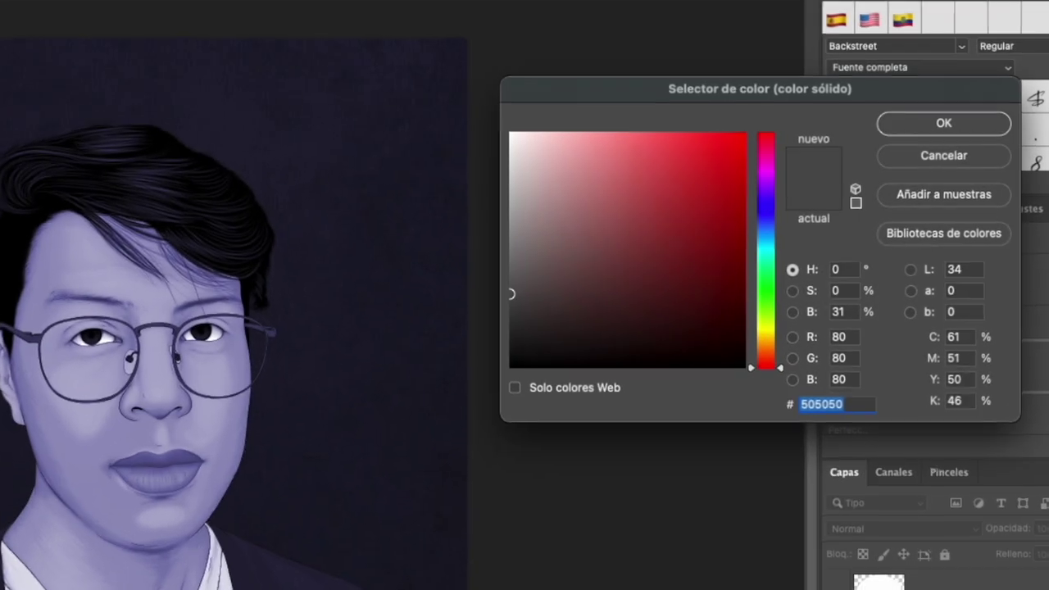
pyautogui.write('FB2576')
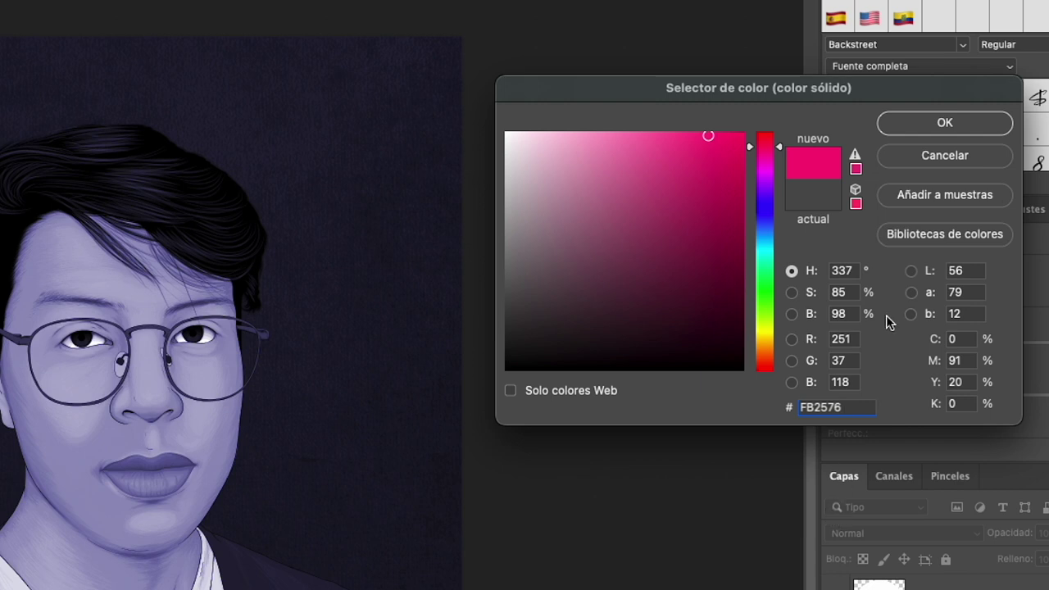
pyautogui.click(823, 270)
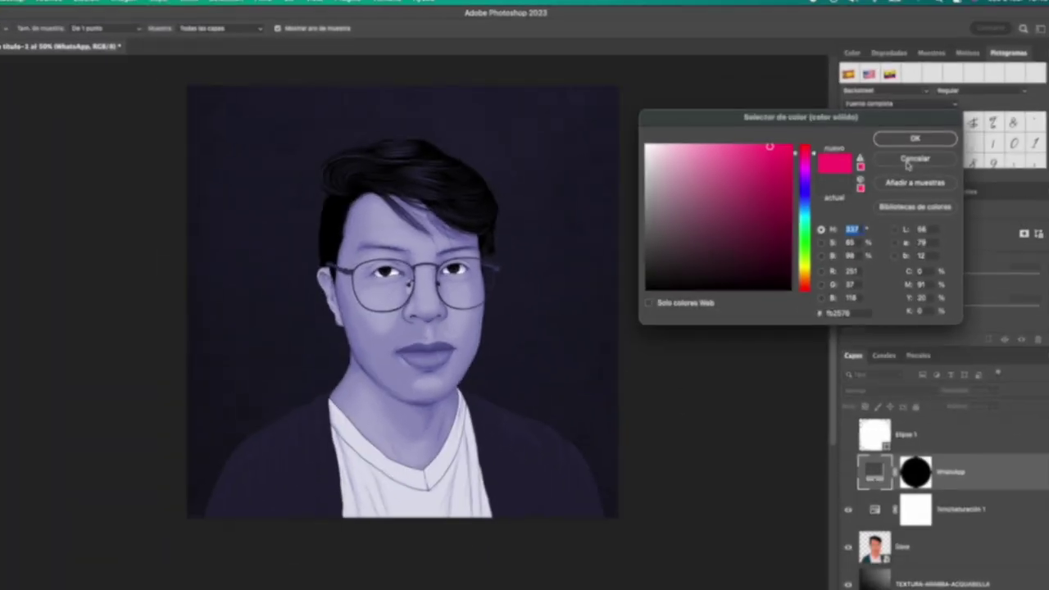
pyautogui.click(898, 164)
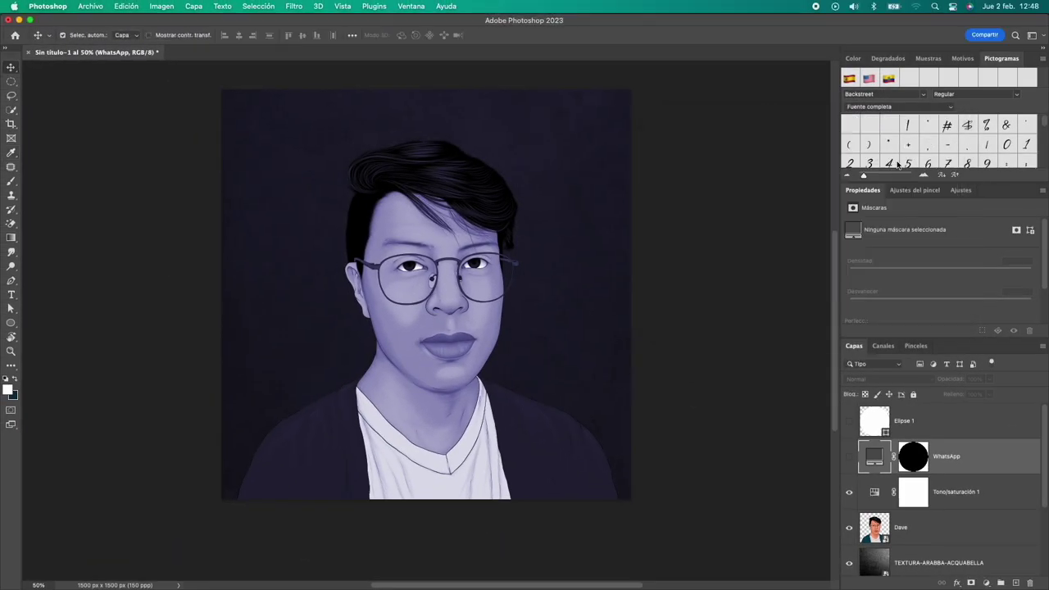
# Change the Tono/saturación 1 hue from 242 to 337
pyautogui.click(876, 491)
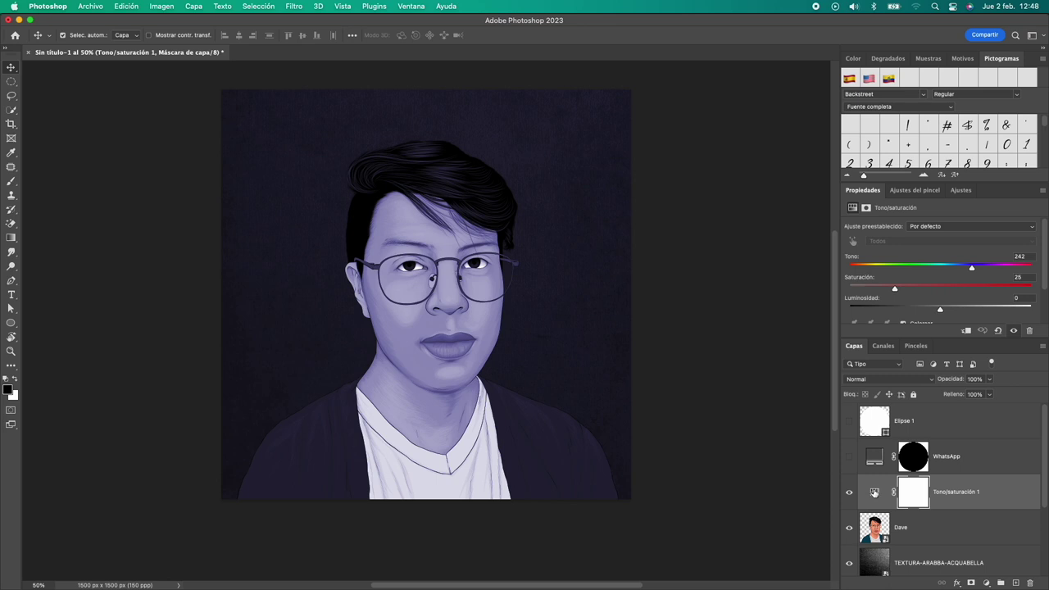
pyautogui.click(875, 492)
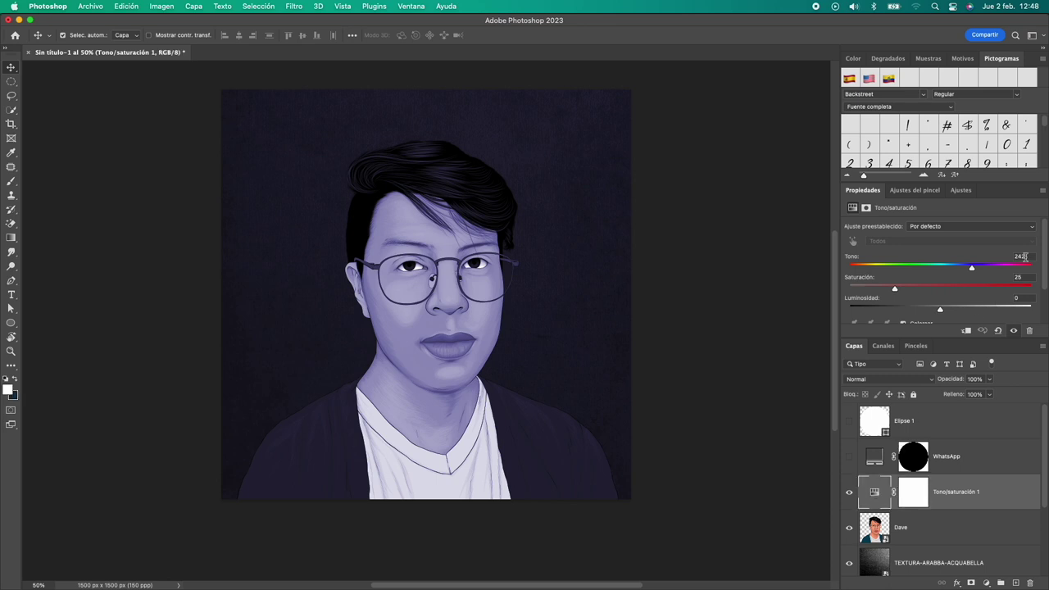
pyautogui.moveTo(1024, 256); pyautogui.dragTo(1012, 259)
pyautogui.write('337')
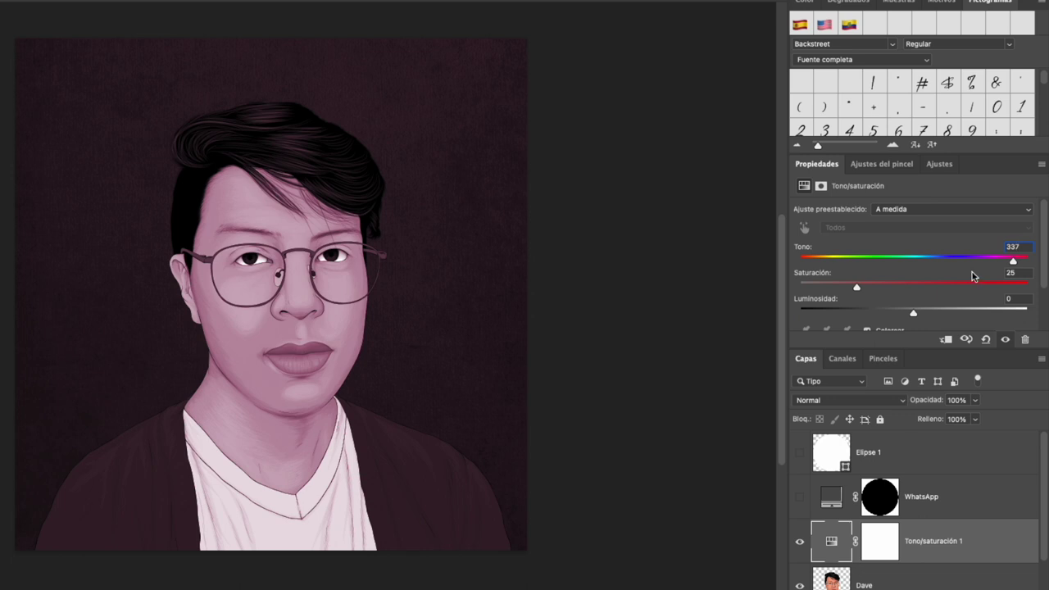
# Raise the tint's Saturación to 74 and Luminosidad to +37
pyautogui.scroll(-1, 873, 290)
pyautogui.moveTo(858, 257)
pyautogui.mouseDown()
pyautogui.moveTo(911, 260)
pyautogui.moveTo(943, 283)
pyautogui.moveTo(953, 259)
pyautogui.mouseUp()
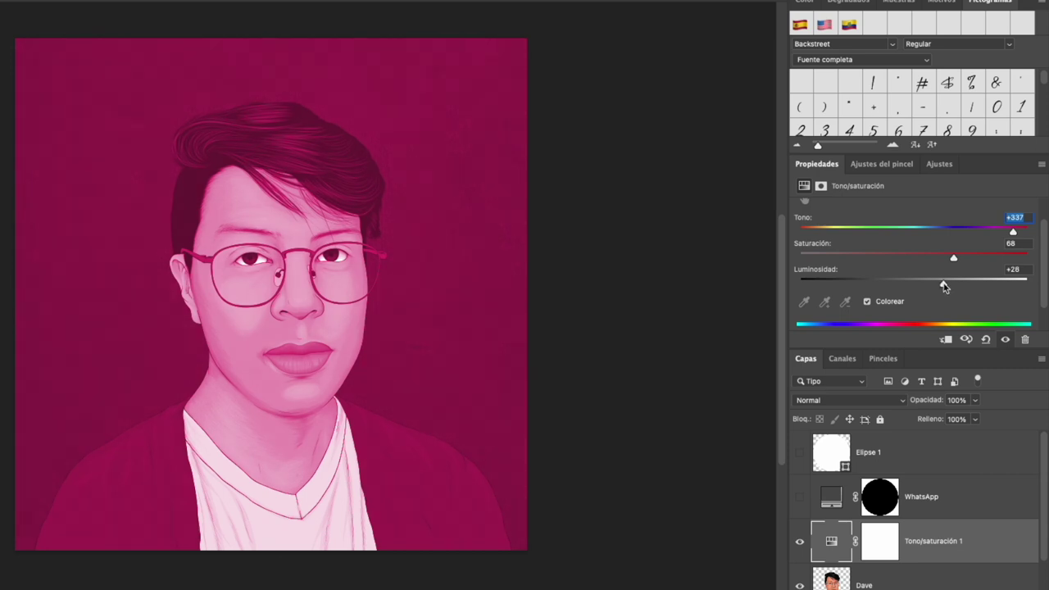
pyautogui.moveTo(943, 286)
pyautogui.mouseDown()
pyautogui.moveTo(977, 288)
pyautogui.moveTo(955, 289)
pyautogui.moveTo(968, 261)
pyautogui.mouseUp()
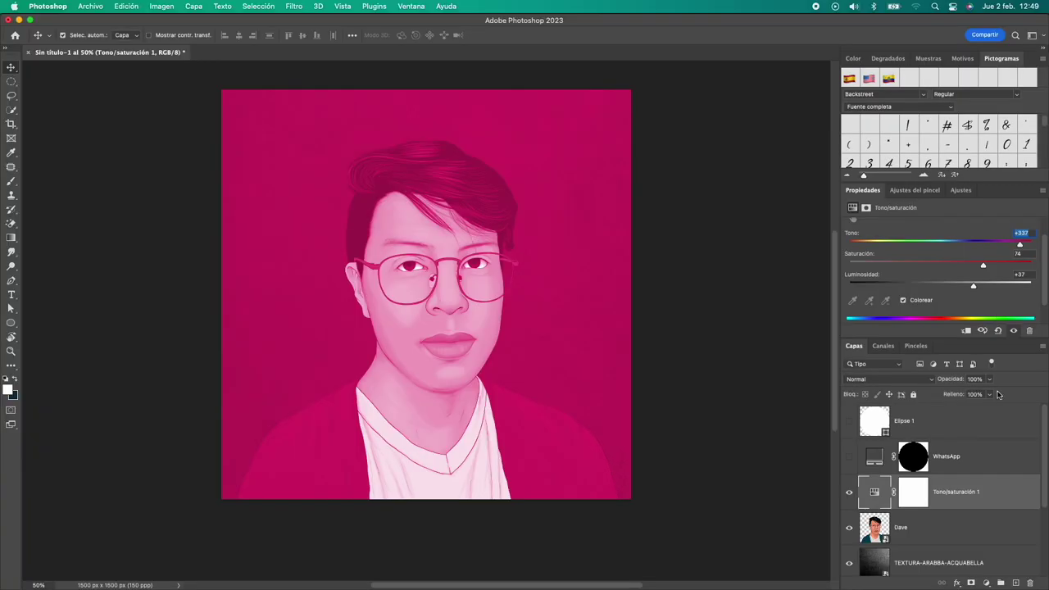
# Invert the Tono/saturación 1 mask to black and clip the adjustment to Dave
pyautogui.click(920, 499)
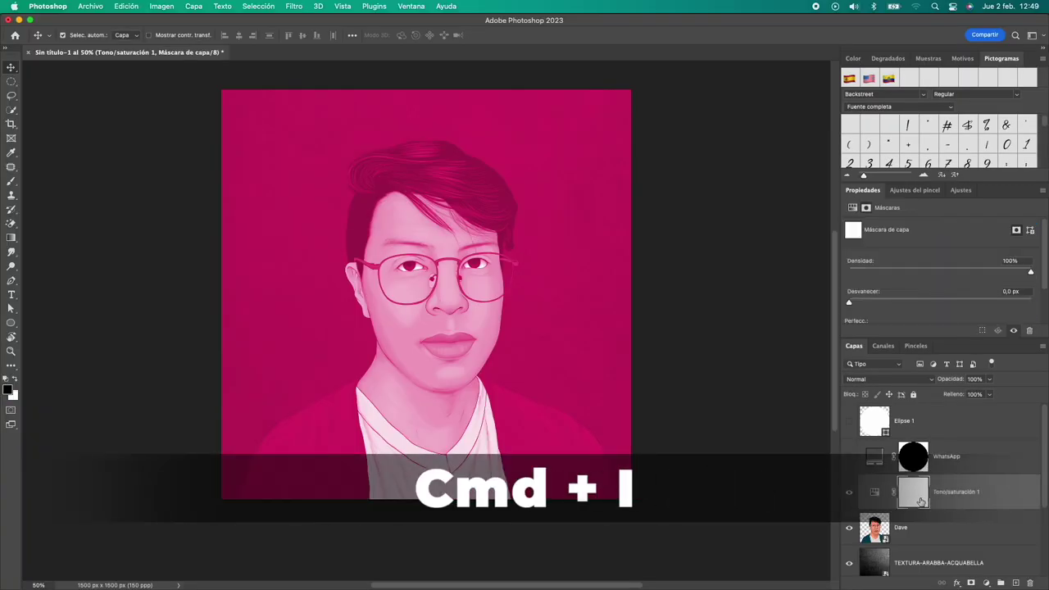
pyautogui.press('super+i')
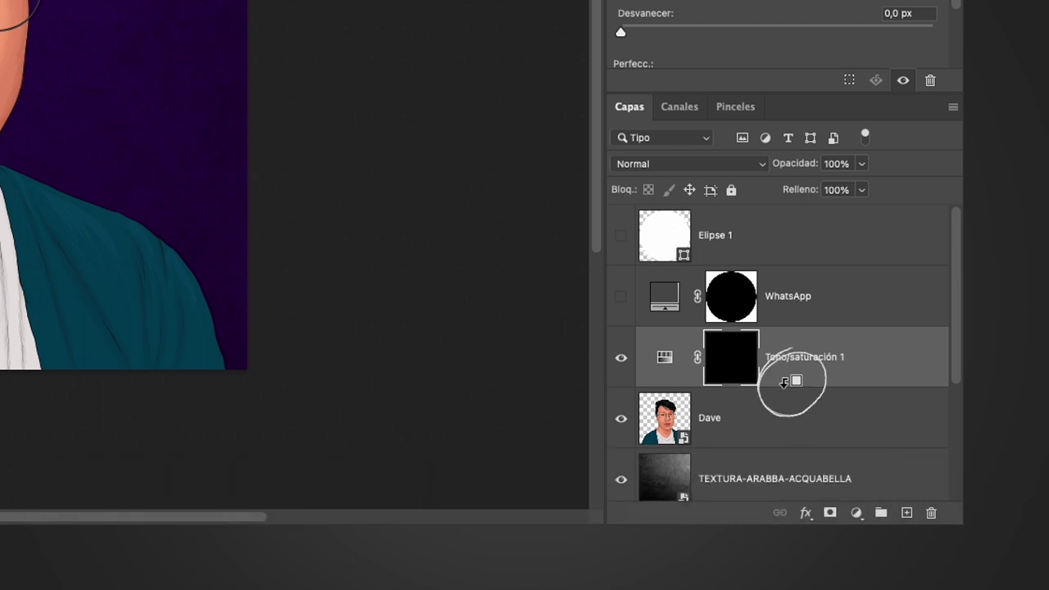
pyautogui.keyDown('alt'); pyautogui.click(784, 382); pyautogui.keyUp('alt')
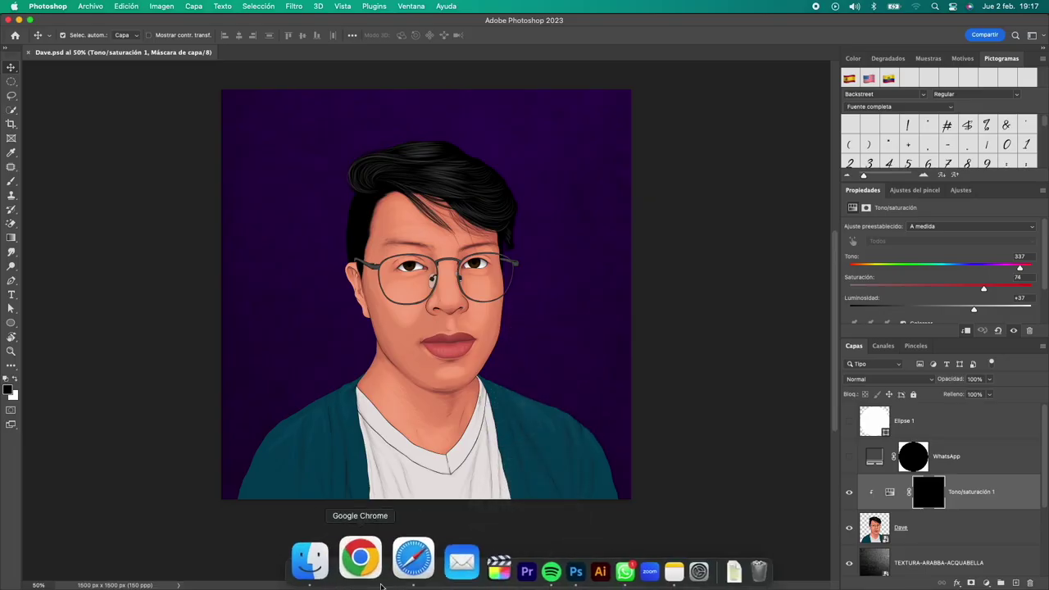
# Upload Dave.png to ClipDrop Relight and continue at the downscaled size
pyautogui.click(394, 577)
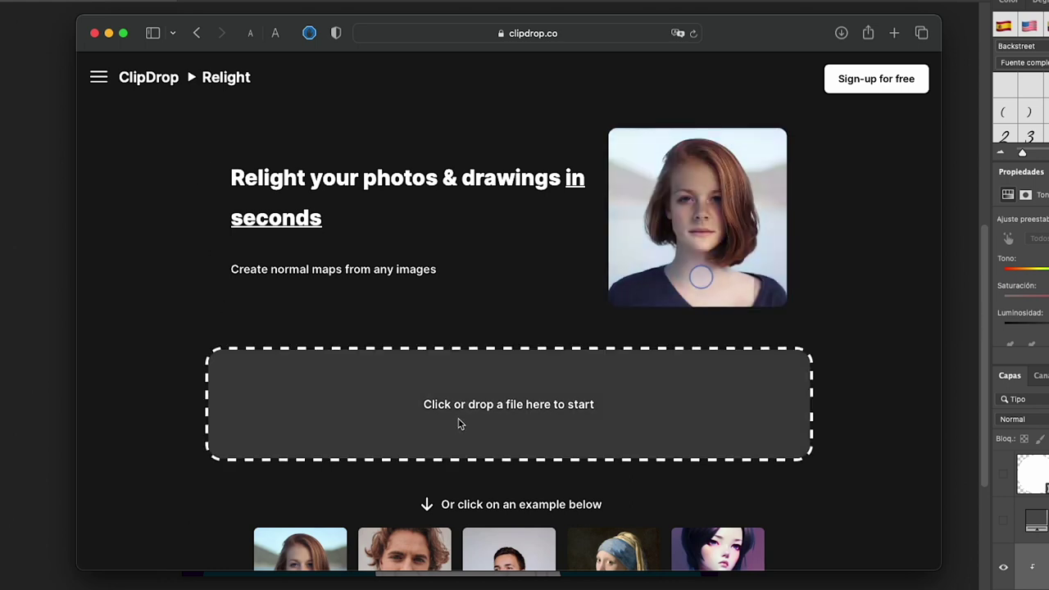
pyautogui.click(459, 421)
pyautogui.click(270, 194)
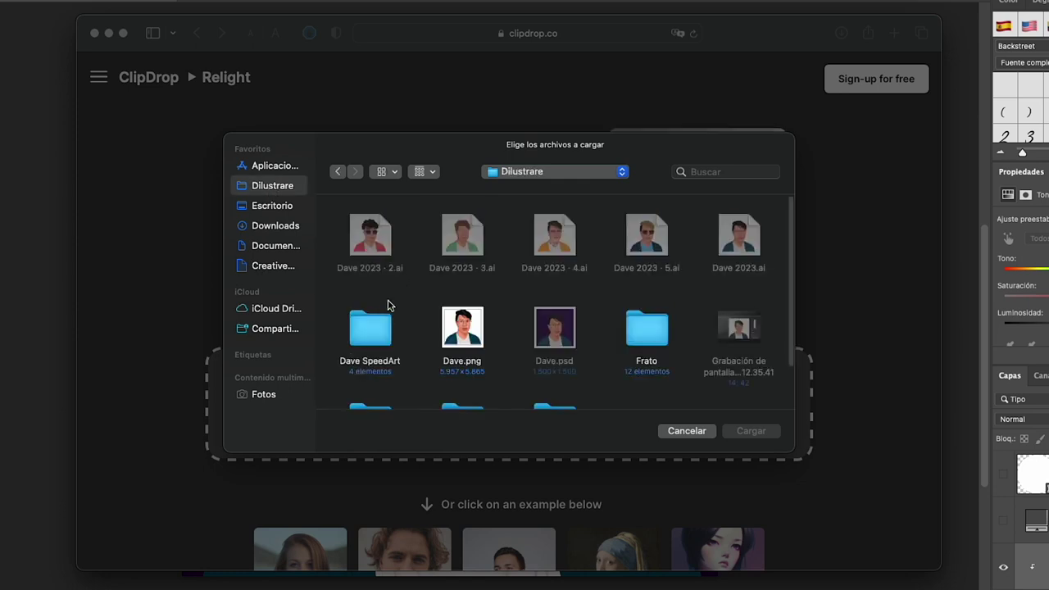
pyautogui.click(464, 327)
pyautogui.click(751, 431)
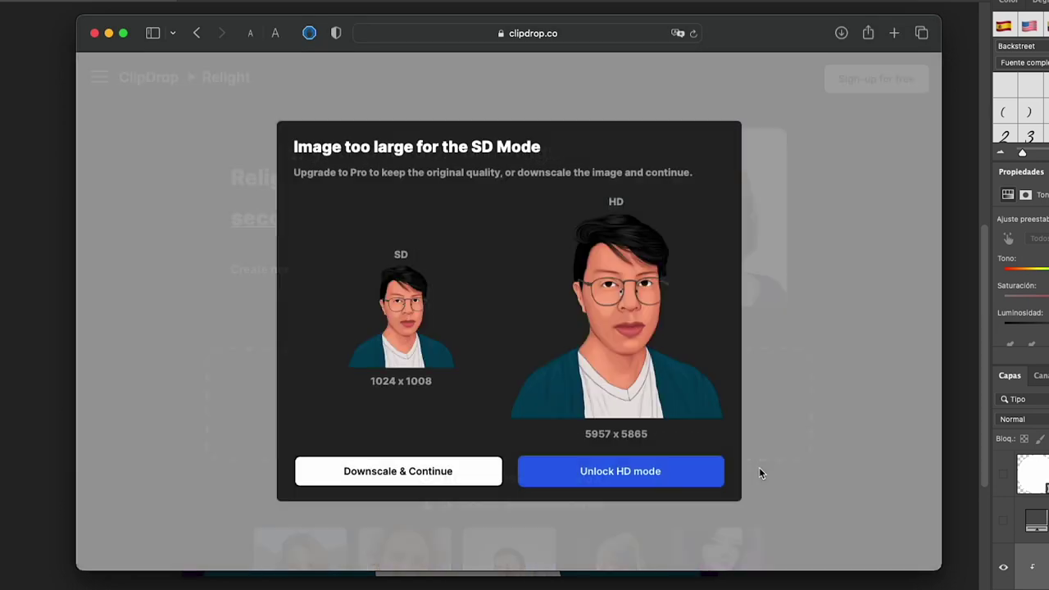
pyautogui.click(466, 460)
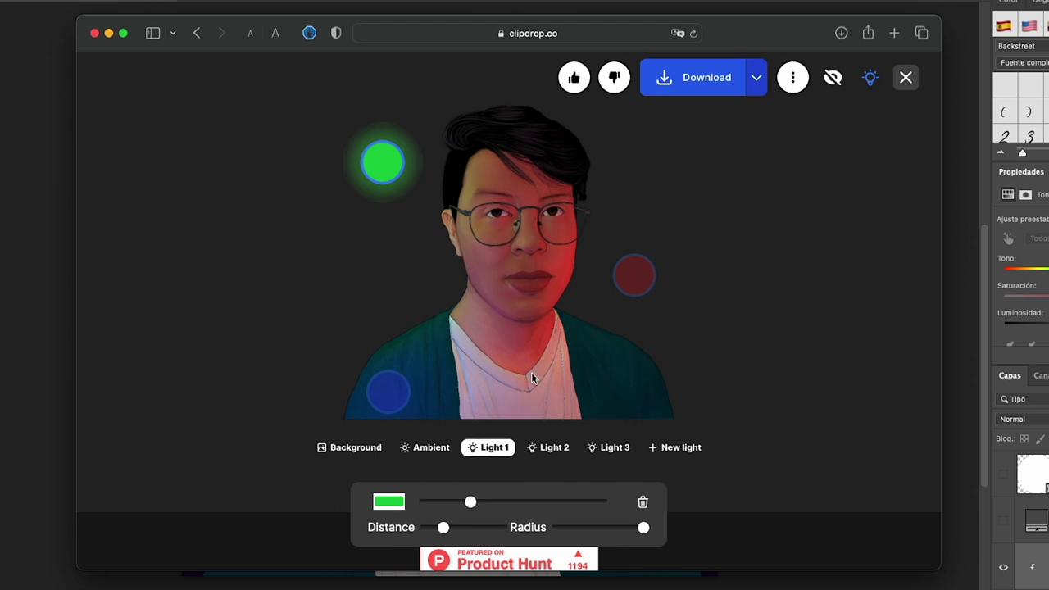
# Delete the green light and move the remaining two lights up beside the face
pyautogui.click(644, 505)
pyautogui.moveTo(644, 274); pyautogui.dragTo(643, 132)
pyautogui.click(396, 402)
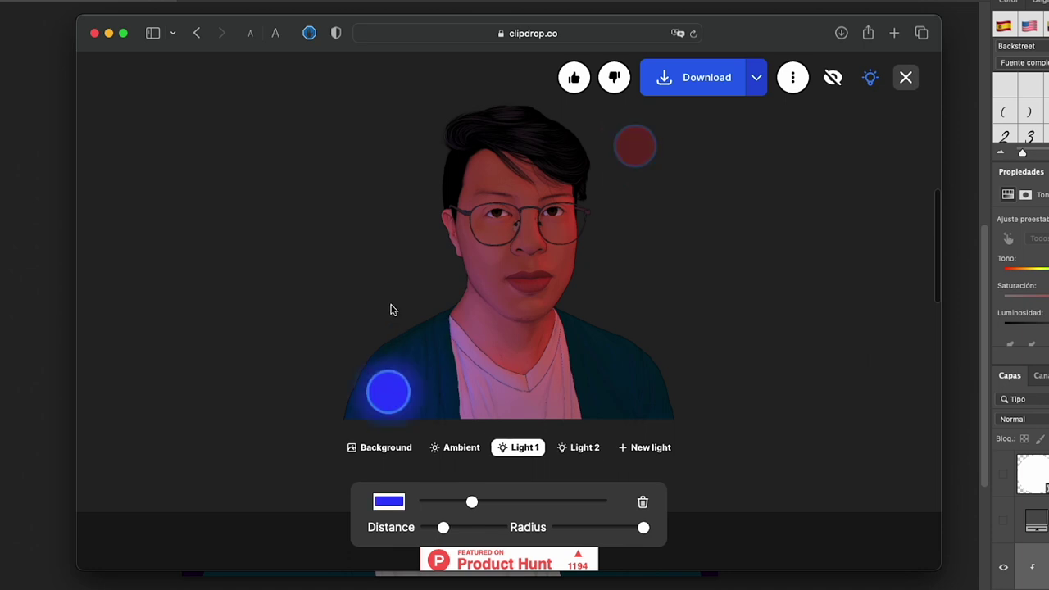
pyautogui.moveTo(385, 387)
pyautogui.mouseDown()
pyautogui.moveTo(383, 294)
pyautogui.moveTo(392, 292)
pyautogui.mouseUp()
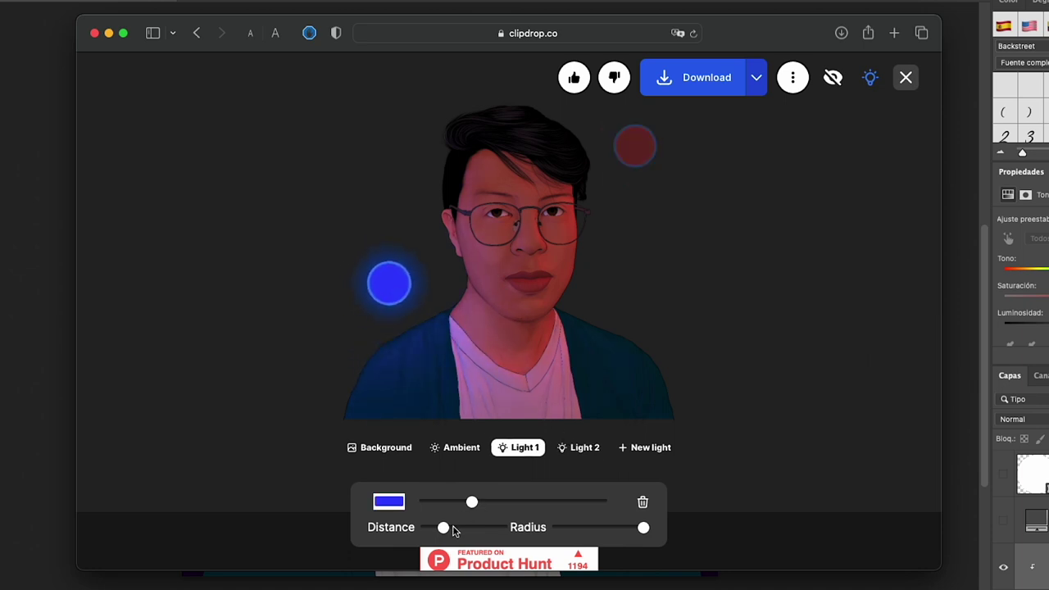
# Set the second light's colour to red and raise its intensity
pyautogui.click(635, 146)
pyautogui.click(384, 505)
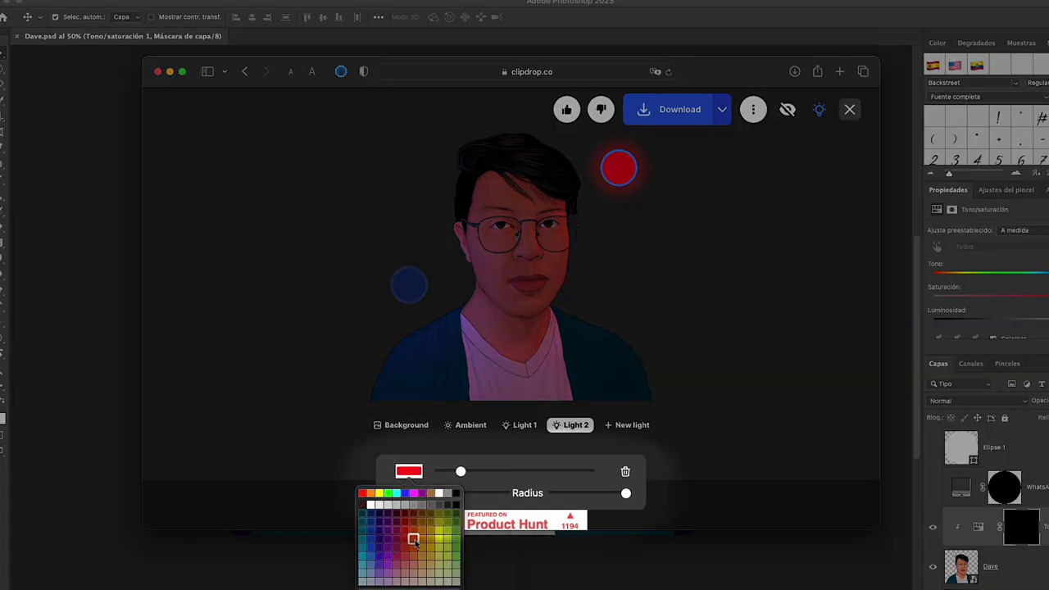
pyautogui.click(434, 469)
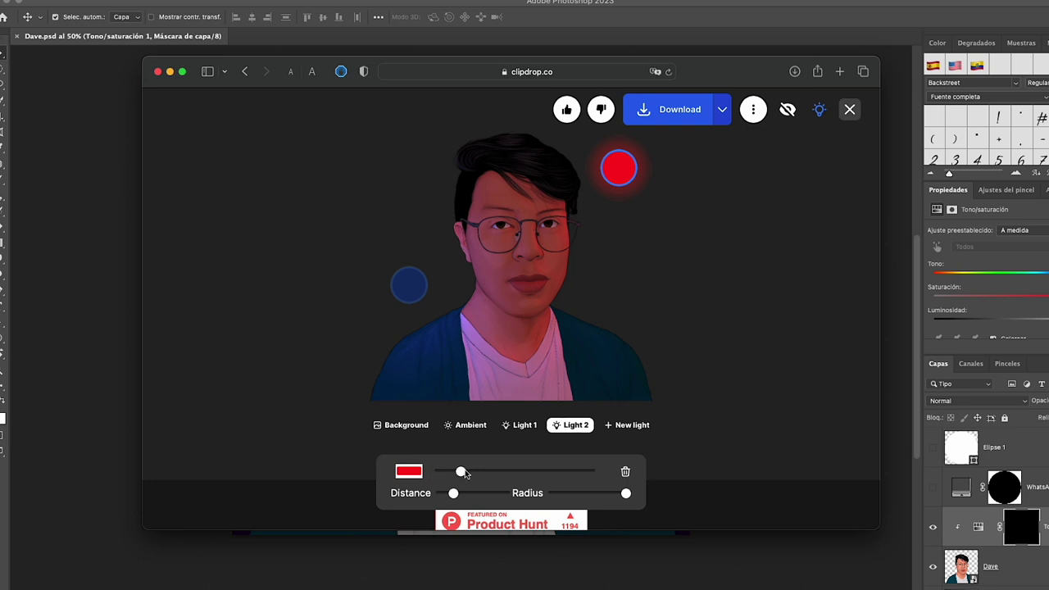
pyautogui.moveTo(461, 472); pyautogui.dragTo(486, 472)
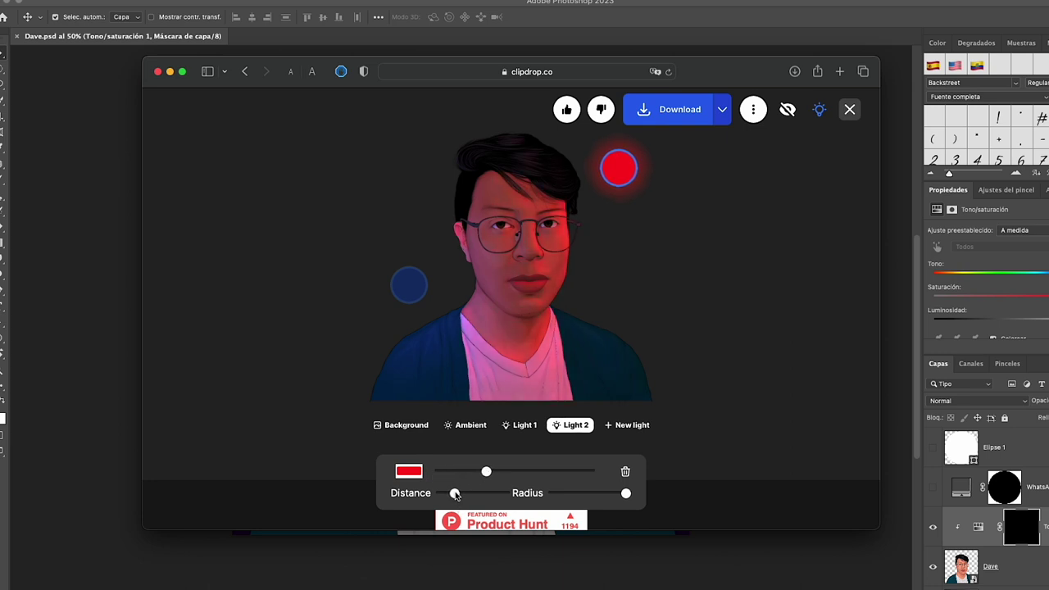
pyautogui.moveTo(486, 472); pyautogui.dragTo(504, 472)
# Position blue above the head's top-right and red at the left shoulder, brightening blue
pyautogui.click(409, 284)
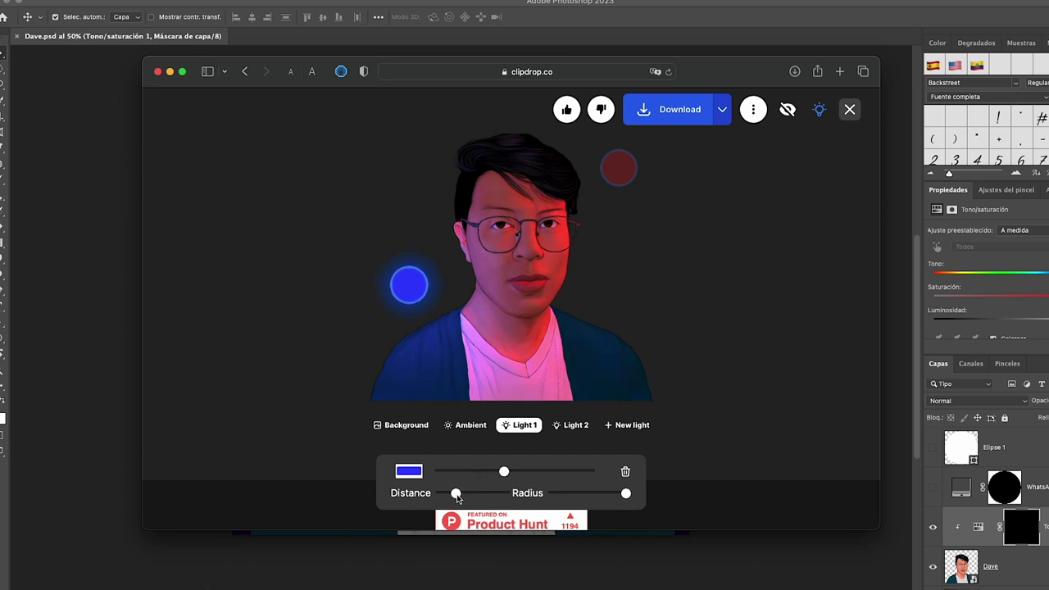
pyautogui.moveTo(409, 285); pyautogui.dragTo(402, 149)
pyautogui.moveTo(617, 168); pyautogui.dragTo(423, 362)
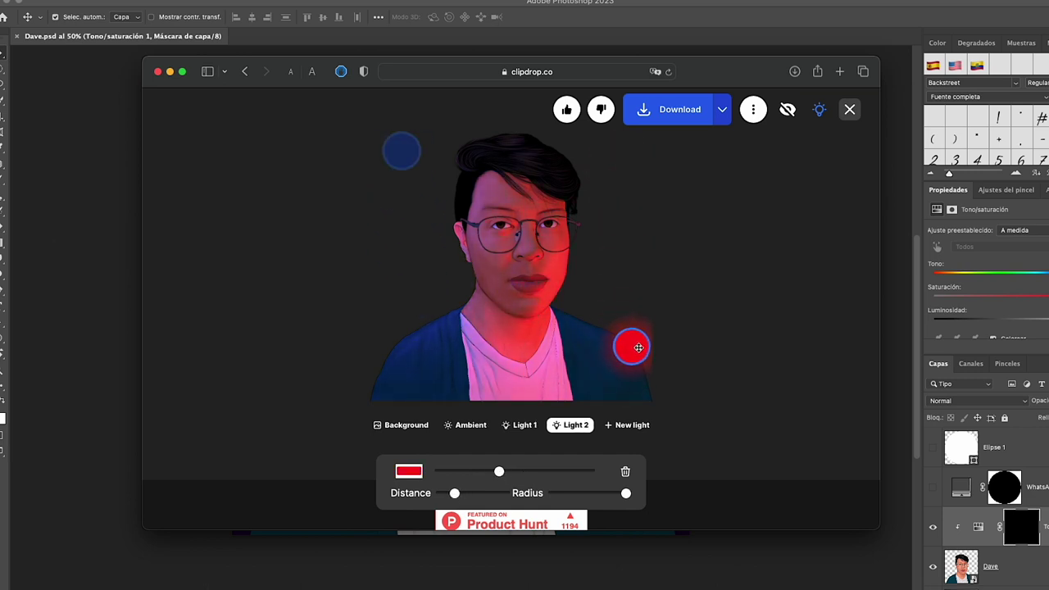
pyautogui.moveTo(401, 151)
pyautogui.mouseDown()
pyautogui.moveTo(562, 134)
pyautogui.moveTo(617, 164)
pyautogui.mouseUp()
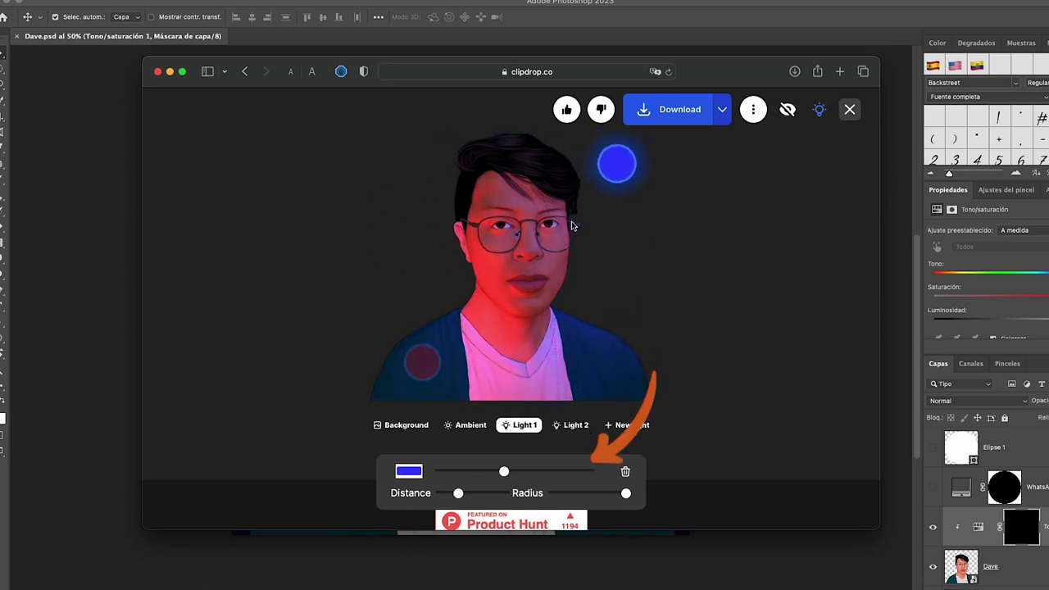
pyautogui.moveTo(423, 362); pyautogui.dragTo(417, 350)
pyautogui.click(525, 424)
pyautogui.moveTo(503, 471); pyautogui.dragTo(565, 472)
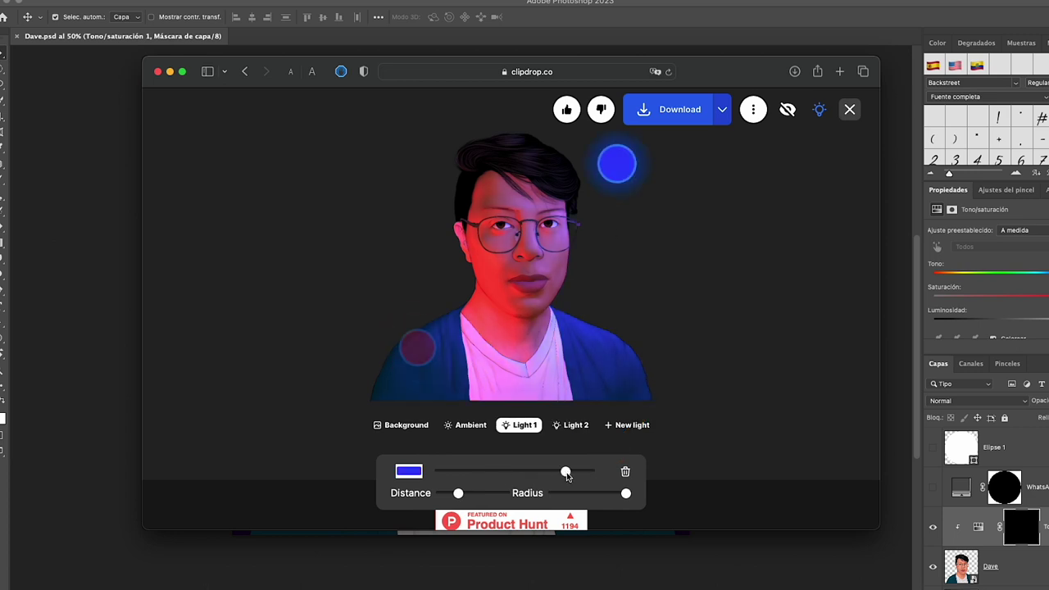
pyautogui.click(576, 424)
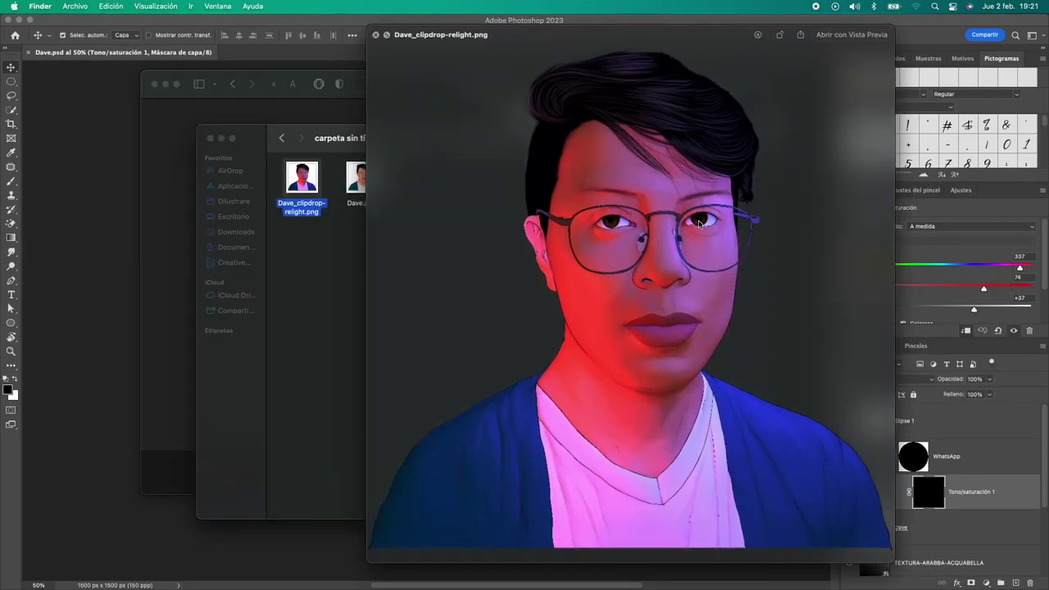
# Zoom into Quick Look previews of Dave_clipdrop-relight.png and the original Dave.png
pyautogui.scroll(2, 699, 221)
pyautogui.scroll(5, 680, 205)
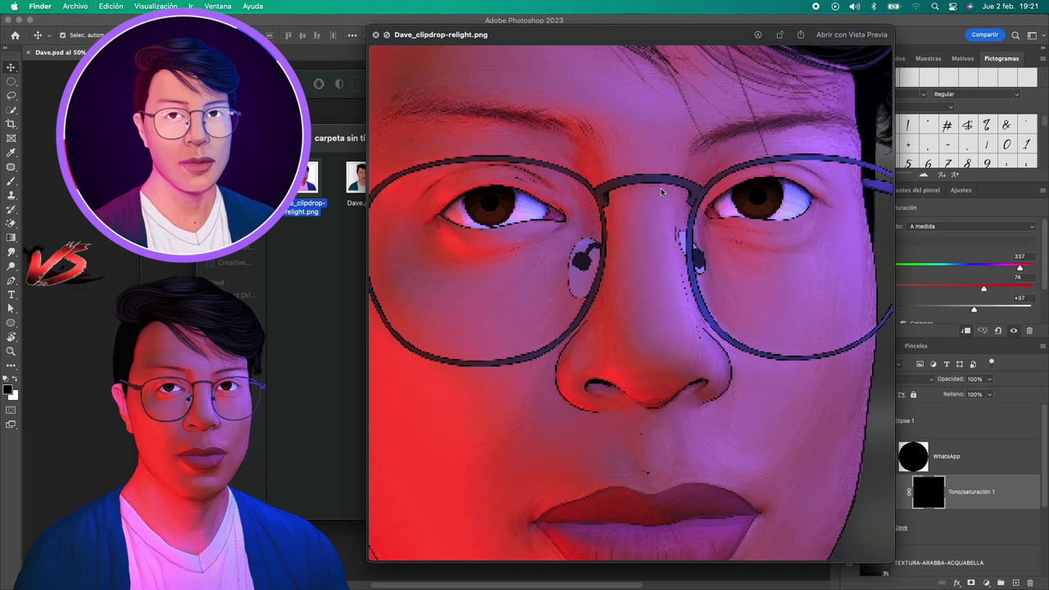
pyautogui.press('Right')
pyautogui.scroll(3, 659, 187)
pyautogui.scroll(2, 676, 245)
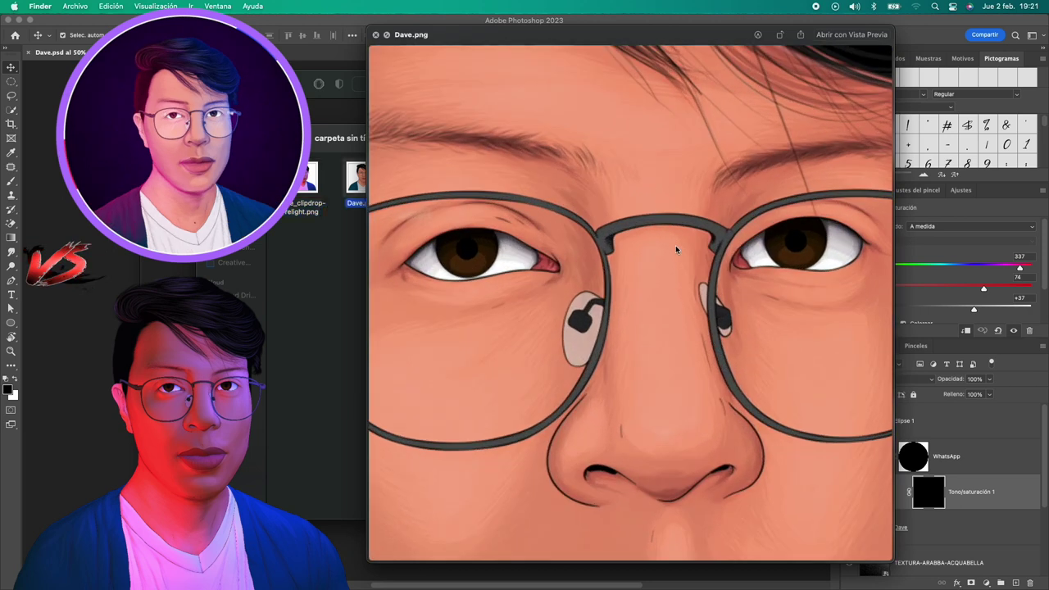
pyautogui.scroll(2, 675, 245)
pyautogui.scroll(2, 675, 245)
pyautogui.scroll(2, 638, 248)
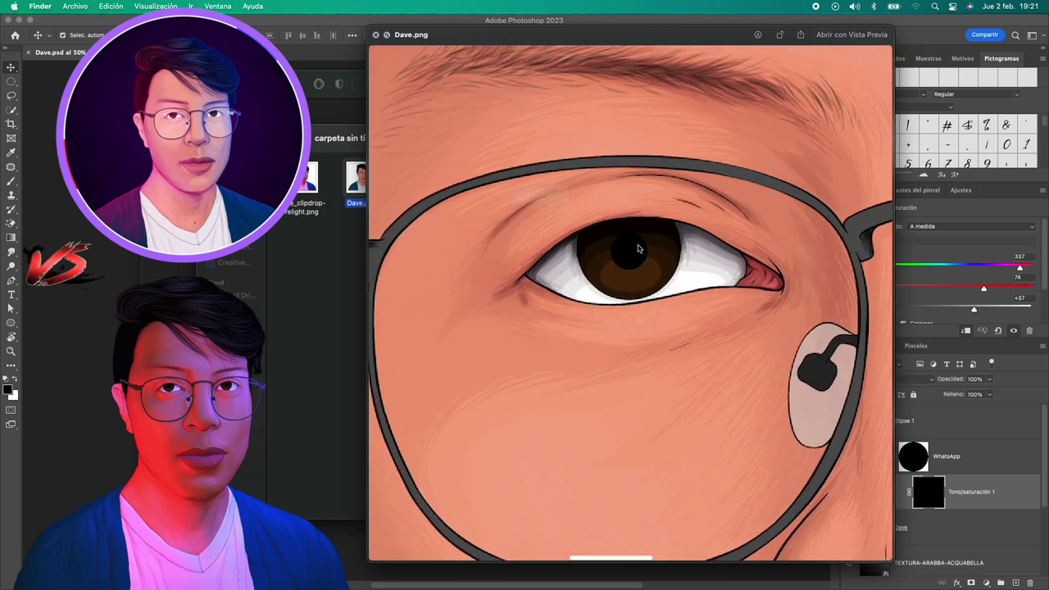
pyautogui.scroll(-2, 638, 248)
pyautogui.press('space')
# Reopen the relit image's preview and compare it close up against Dave.png again
pyautogui.press('Left')
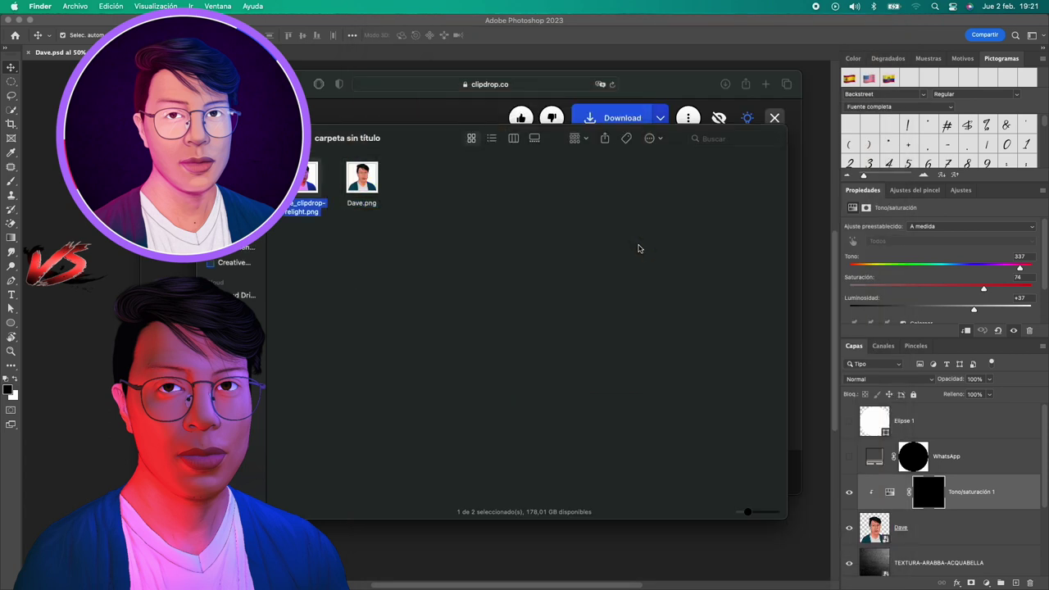
pyautogui.press('space')
pyautogui.scroll(2, 639, 248)
pyautogui.scroll(2, 631, 244)
pyautogui.scroll(2, 623, 241)
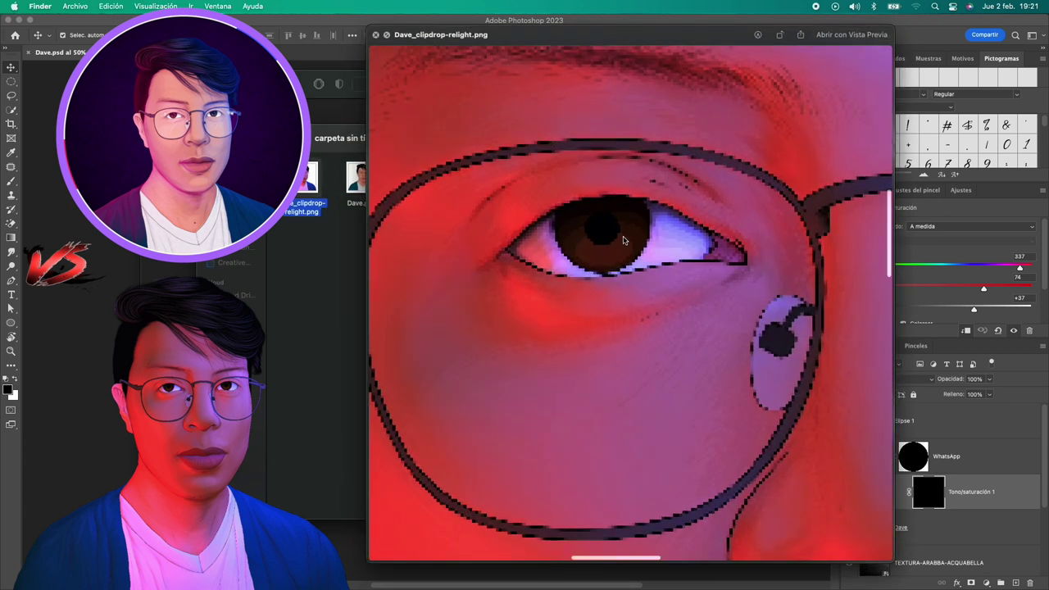
pyautogui.scroll(-2, 623, 240)
pyautogui.scroll(3, 623, 240)
pyautogui.scroll(-1, 623, 240)
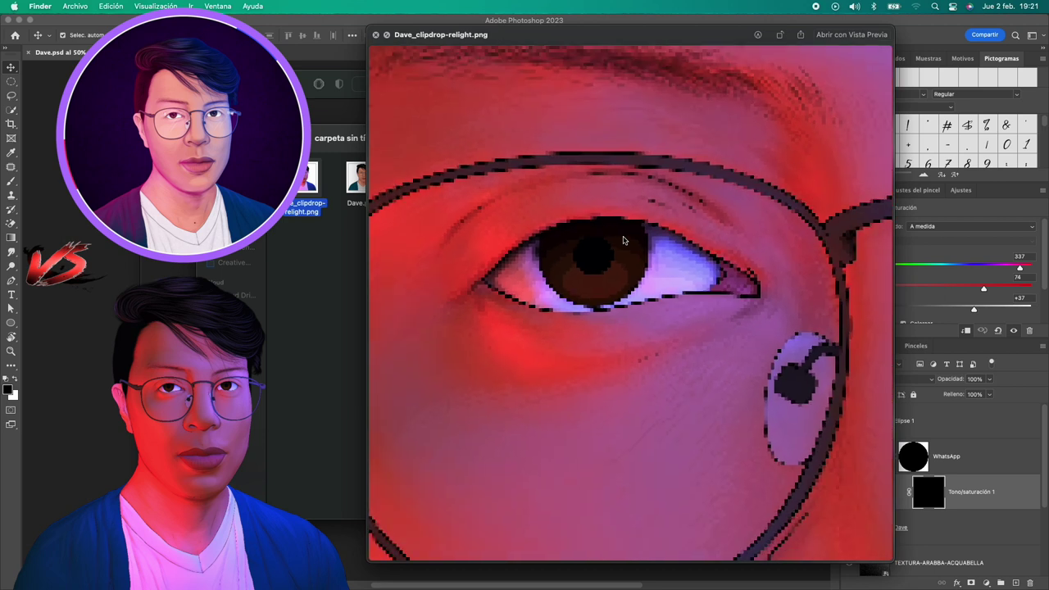
pyautogui.press('Right')
pyautogui.scroll(3, 656, 213)
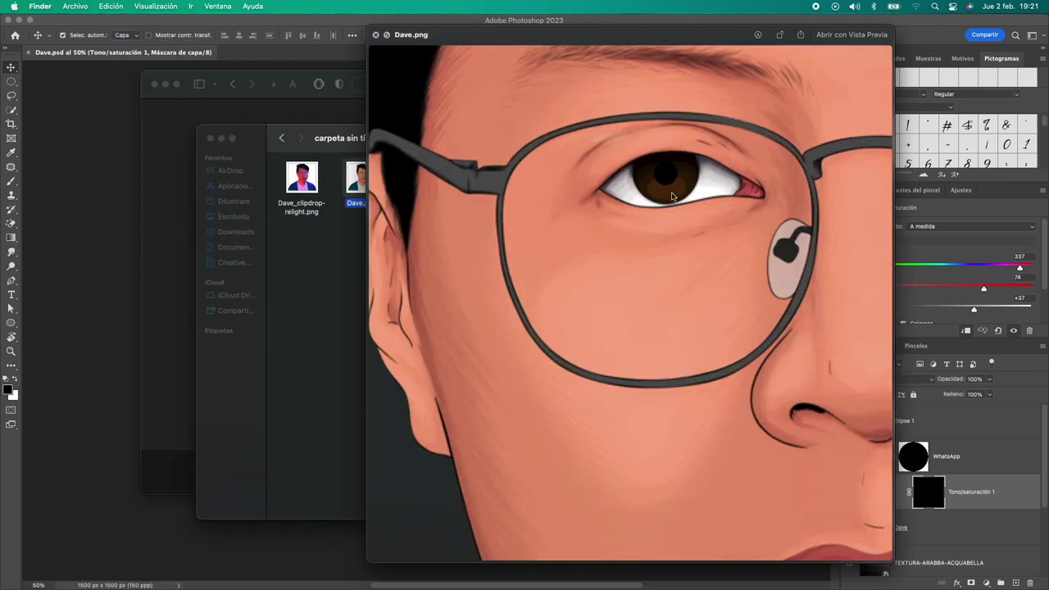
pyautogui.scroll(2, 687, 191)
pyautogui.scroll(1, 687, 191)
pyautogui.scroll(2, 687, 193)
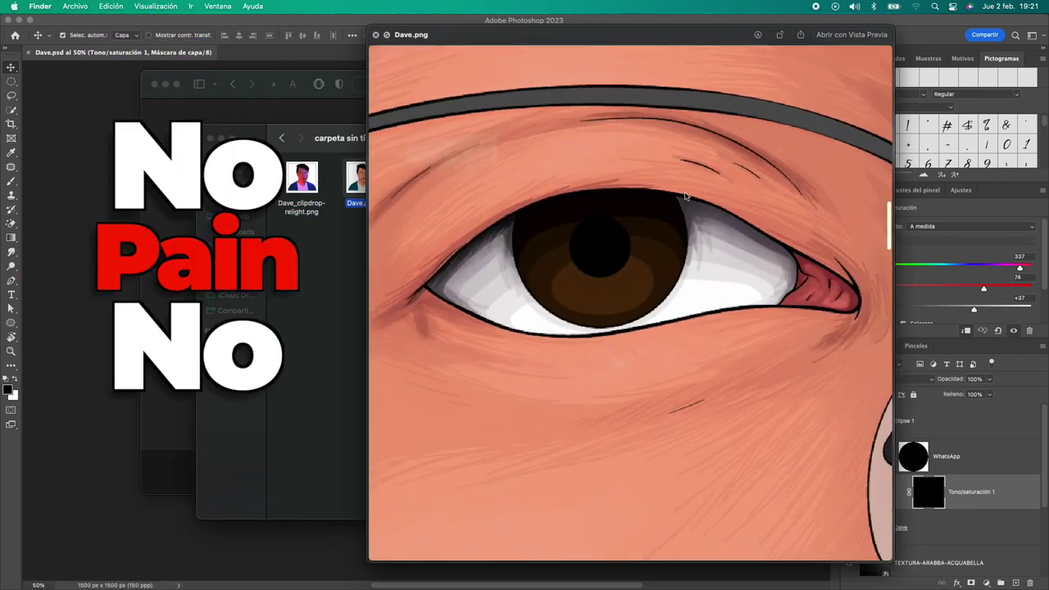
pyautogui.scroll(2, 685, 197)
pyautogui.hscroll(-2, 685, 197)
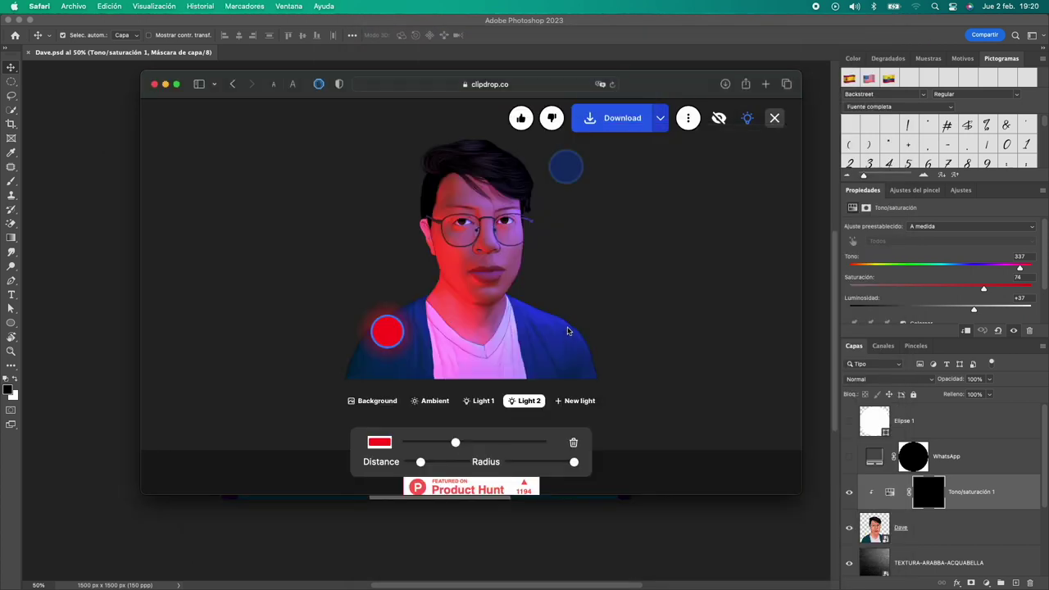
# Download the relit portrait from ClipDrop
pyautogui.click(624, 123)
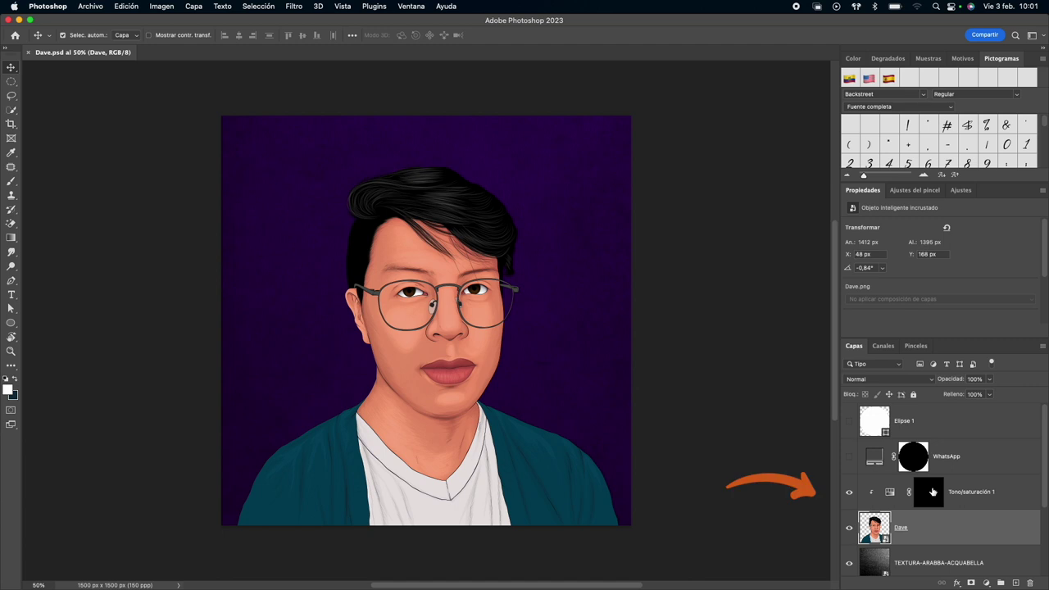
# Select the Tono/saturación mask and make white the foreground colour
pyautogui.click(930, 492)
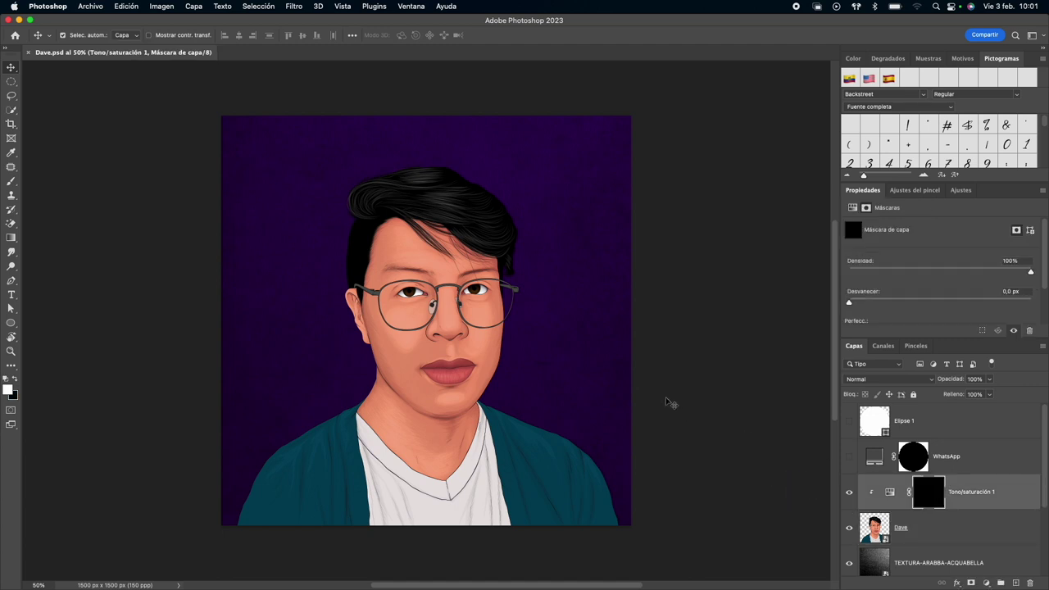
pyautogui.scroll(-1, 176, 246)
pyautogui.press('i')
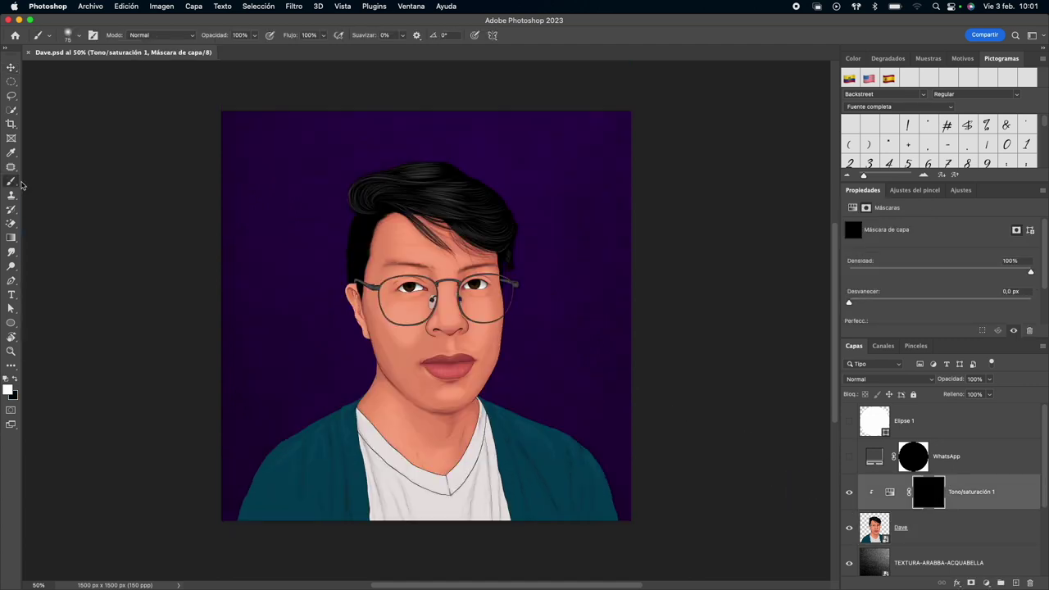
pyautogui.click(9, 390)
pyautogui.click(922, 141)
# Paint a faint blush on the left cheek with a soft 76 px brush at 10% opacity
pyautogui.press('b')
pyautogui.rightClick(463, 315)
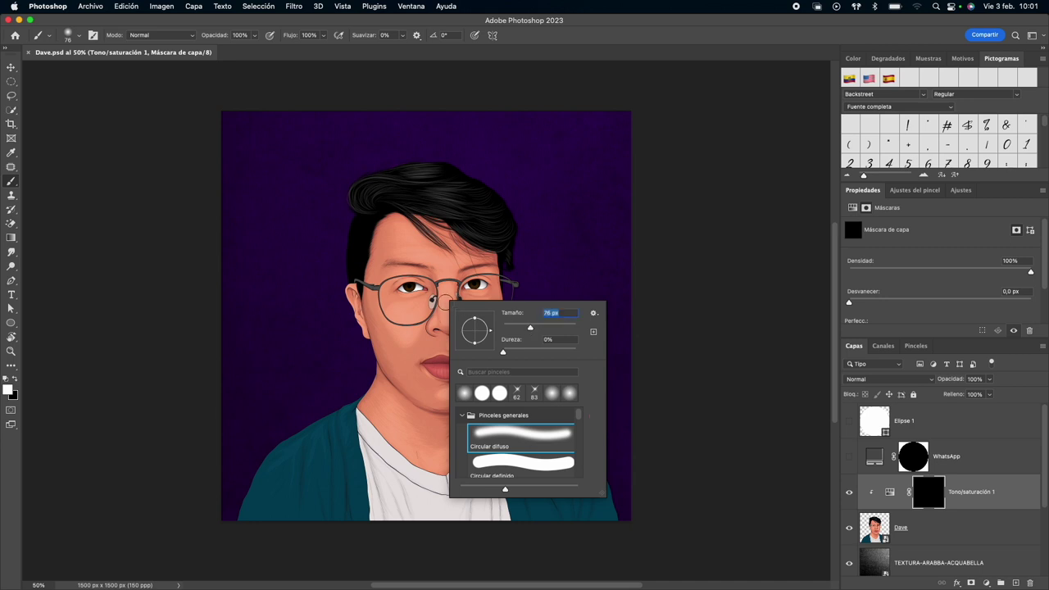
pyautogui.press('Escape')
pyautogui.press('super+0')
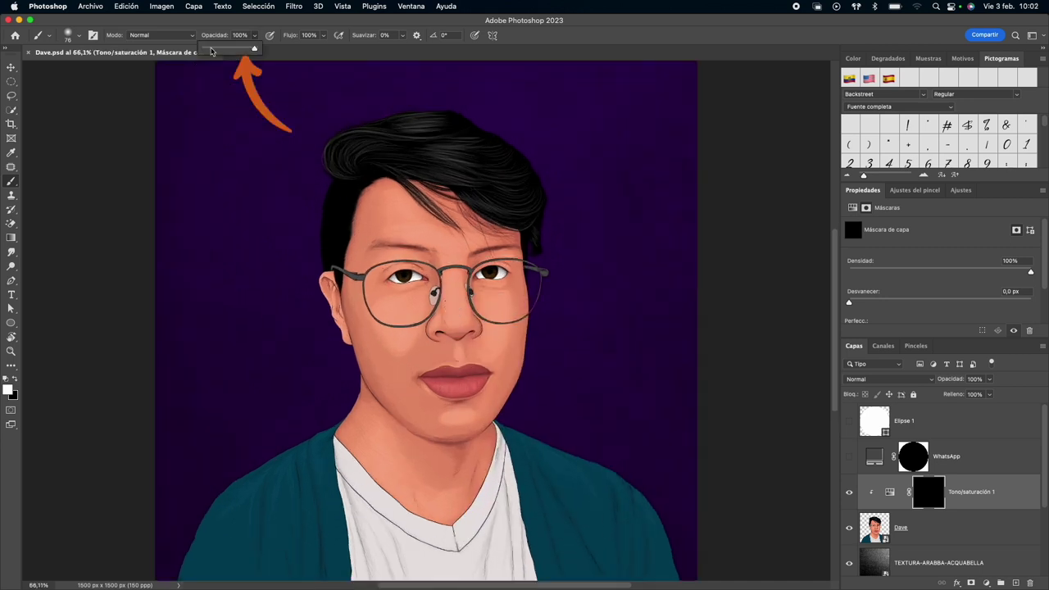
pyautogui.moveTo(254, 34); pyautogui.dragTo(211, 52)
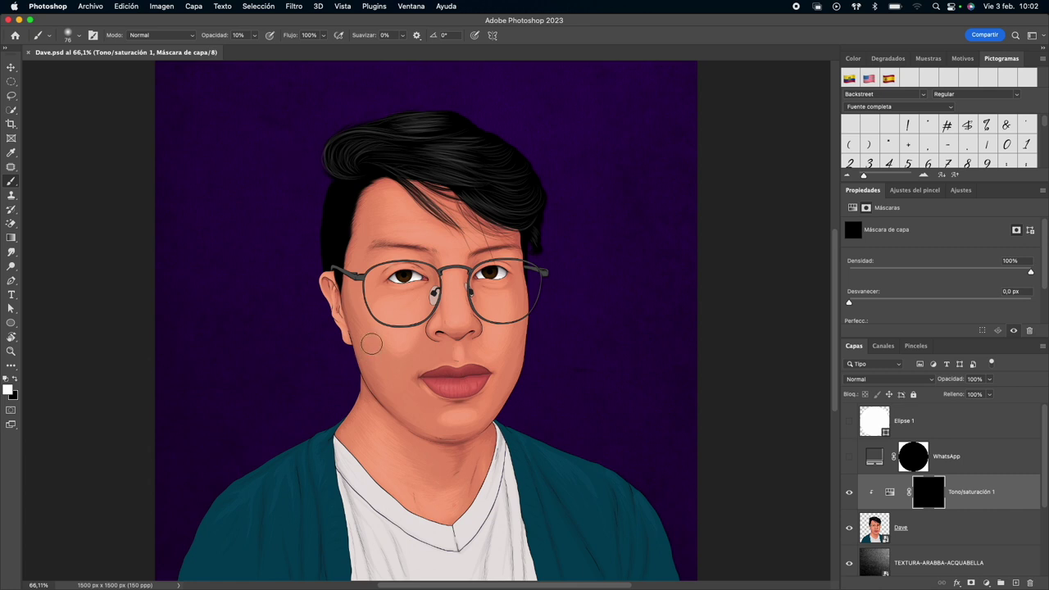
pyautogui.moveTo(363, 341); pyautogui.dragTo(372, 351)
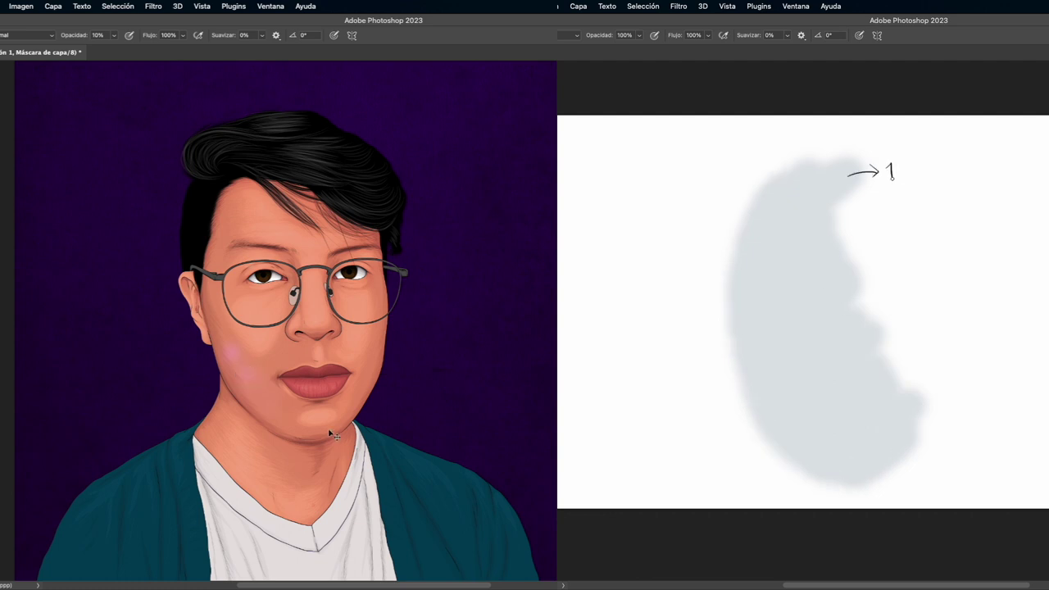
# Paint two overlapping 10% soft strokes on the Tono/saturación 1 mask over the nose, jaw and ear
pyautogui.moveTo(772, 338); pyautogui.dragTo(860, 459)
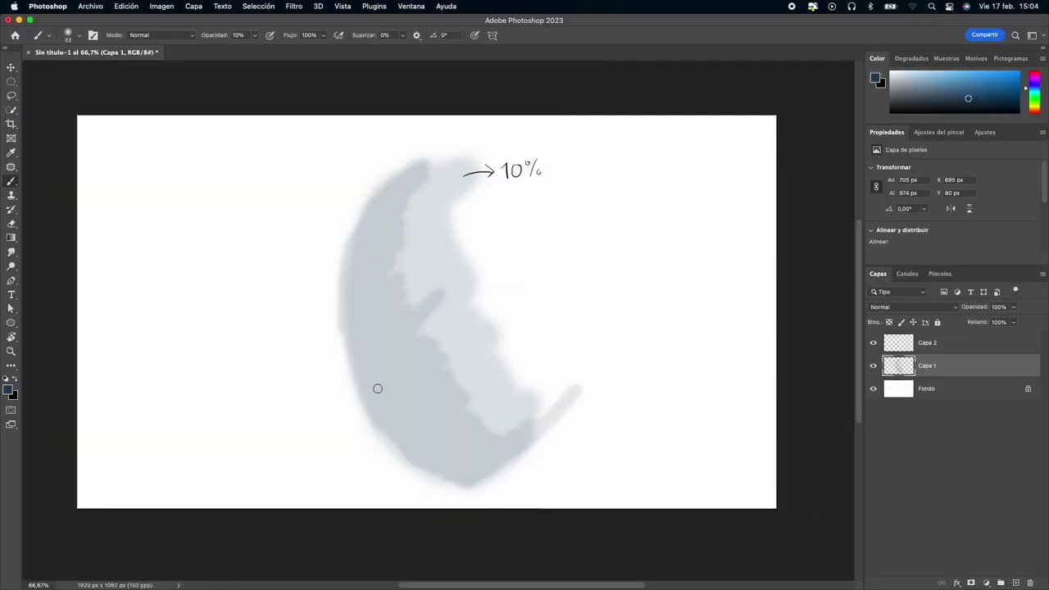
pyautogui.moveTo(377, 389)
pyautogui.mouseDown()
pyautogui.moveTo(416, 416)
pyautogui.moveTo(338, 282)
pyautogui.moveTo(379, 402)
pyautogui.mouseUp()
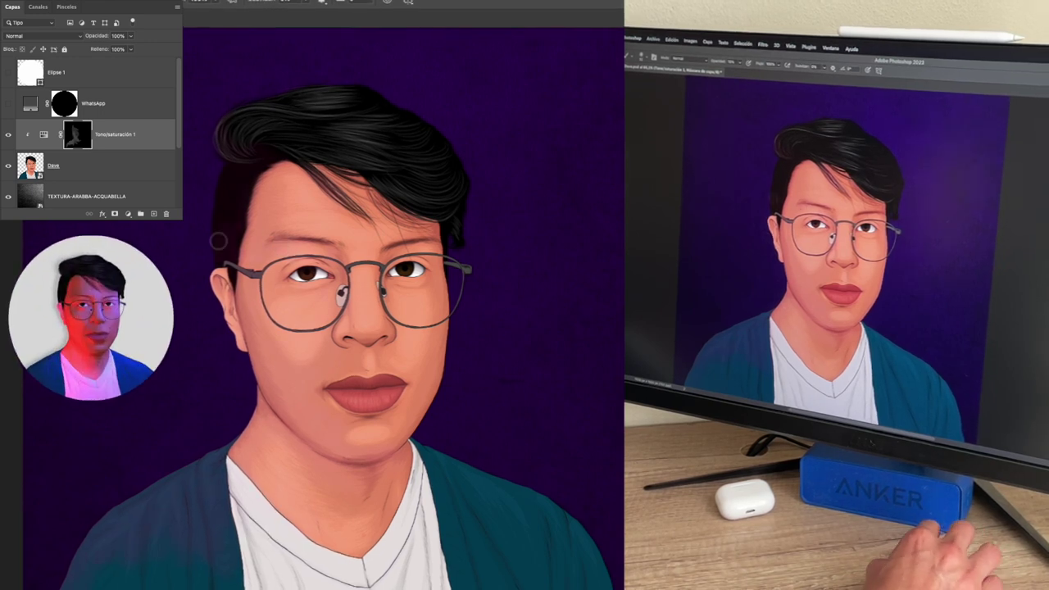
# Rotate the canvas view about 45° and then sideways around the face, then reset it upright
pyautogui.press('r')
pyautogui.moveTo(210, 285)
pyautogui.mouseDown()
pyautogui.moveTo(291, 365)
pyautogui.moveTo(261, 250)
pyautogui.mouseUp()
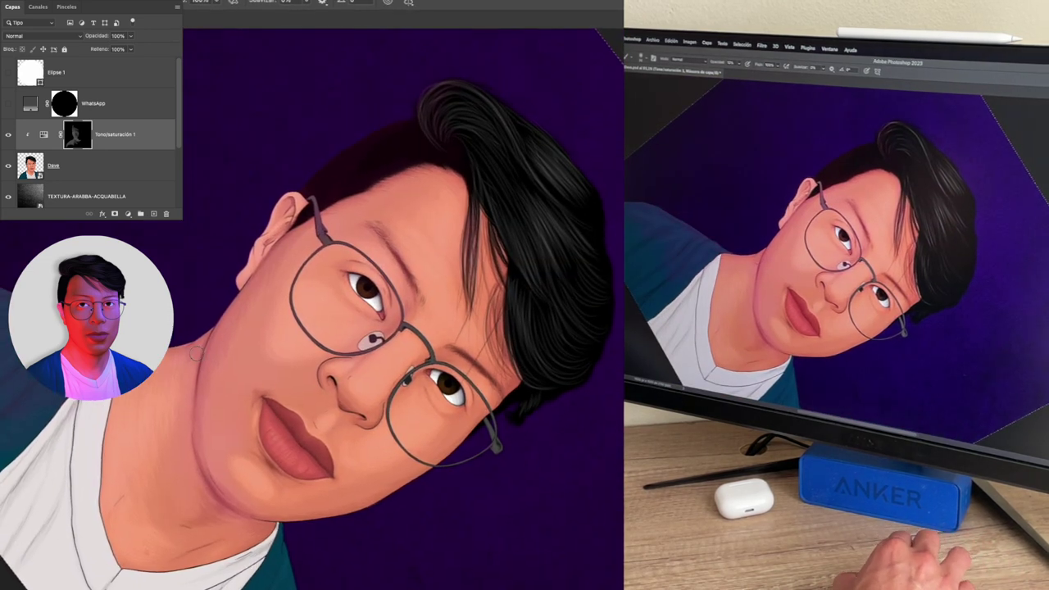
pyautogui.moveTo(223, 466); pyautogui.dragTo(207, 457)
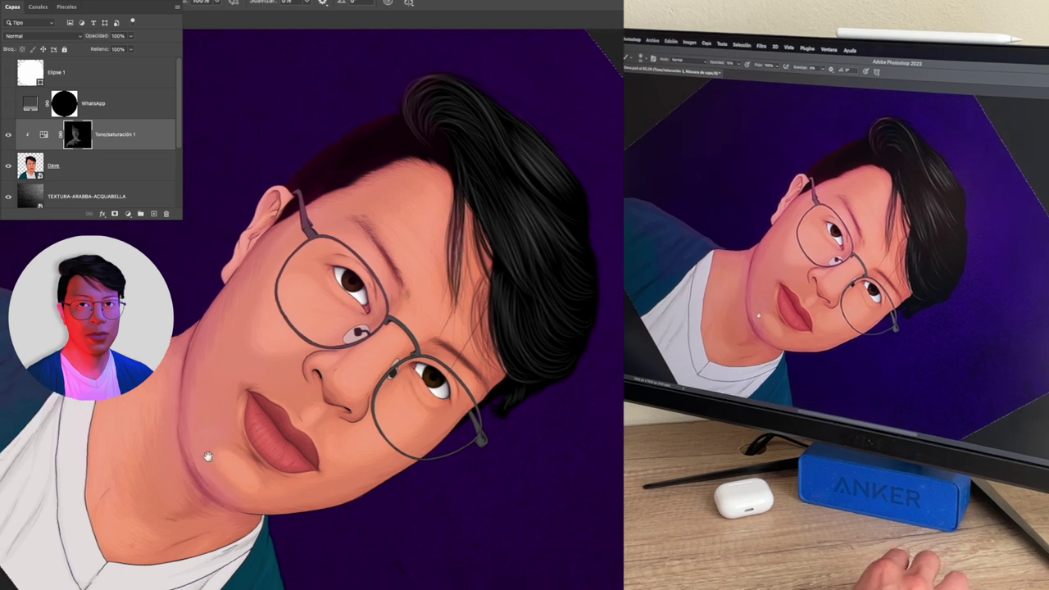
pyautogui.scroll(1, 207, 456)
pyautogui.scroll(1, 168, 497)
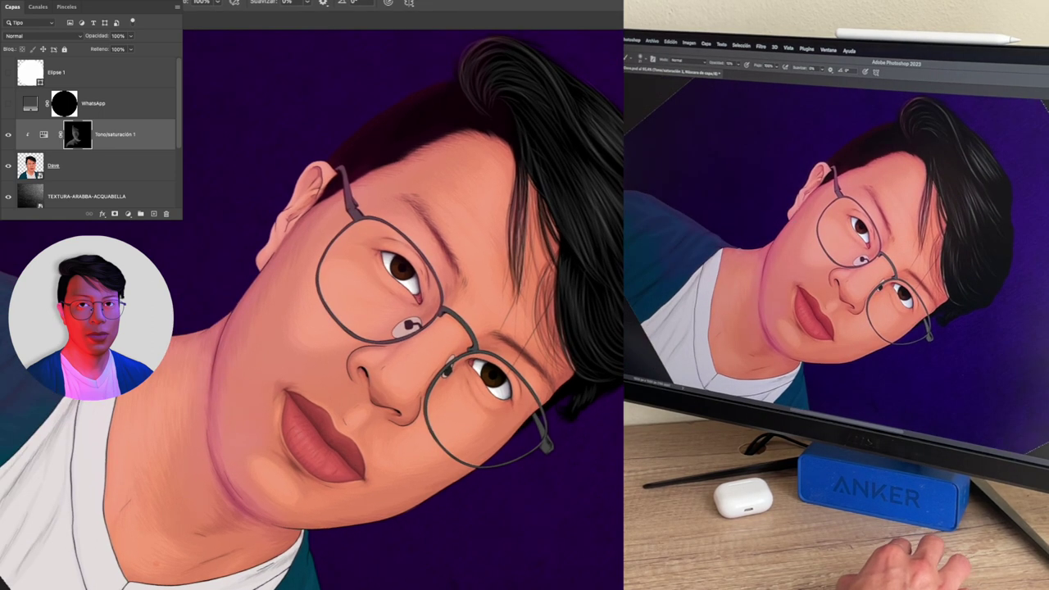
pyautogui.scroll(-1, 168, 498)
pyautogui.scroll(-1, 168, 497)
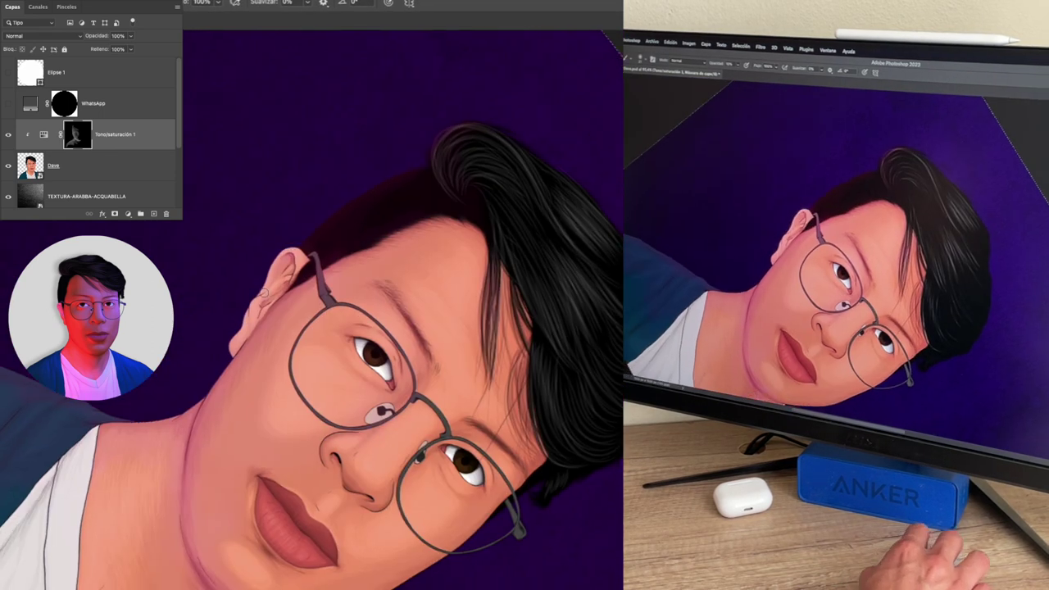
pyautogui.scroll(-1, 168, 498)
pyautogui.scroll(-2, 168, 498)
pyautogui.moveTo(344, 459); pyautogui.dragTo(265, 383)
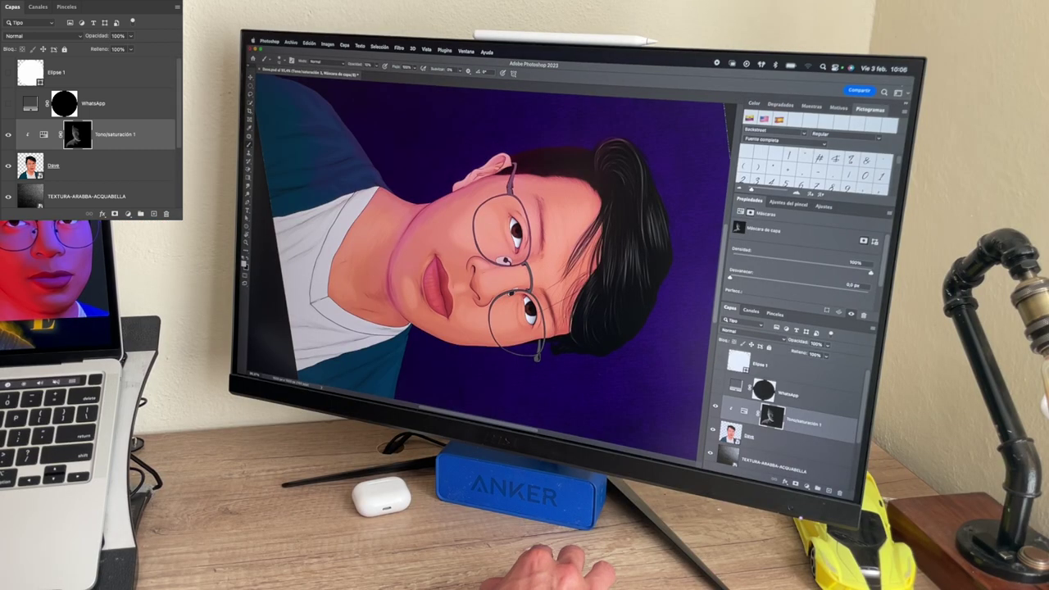
pyautogui.press('Escape')
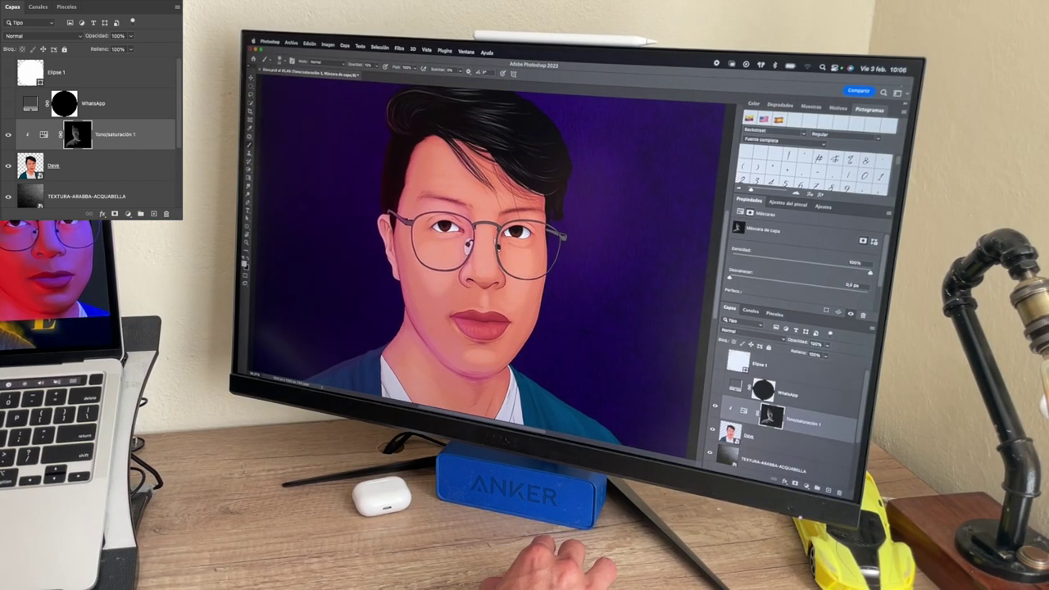
# Re-tilt the view sideways and about 45° to work along the neck and left shoulder
pyautogui.scroll(-5, 425, 259)
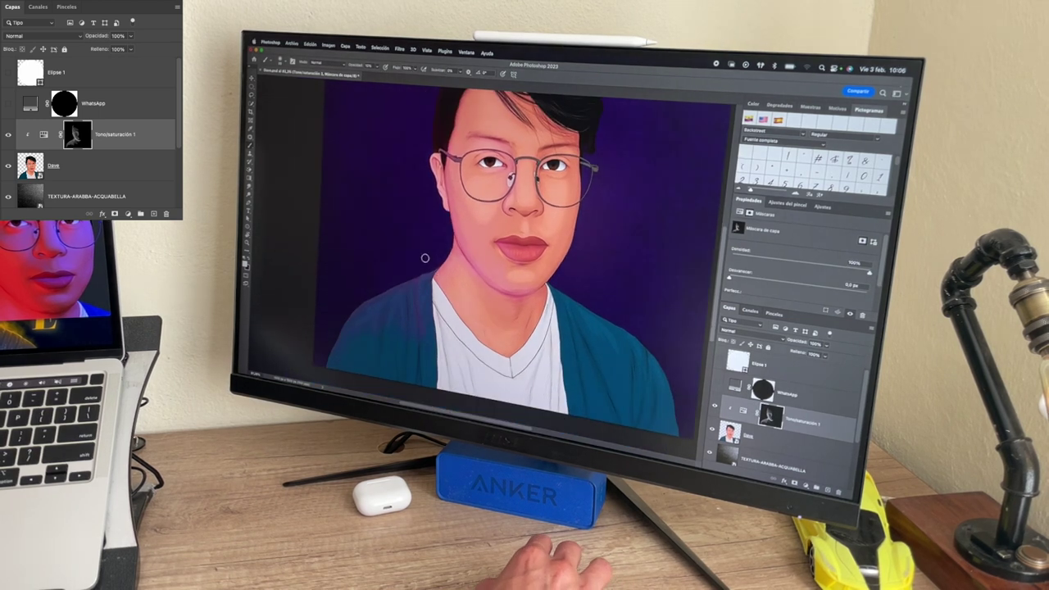
pyautogui.moveTo(425, 258)
pyautogui.mouseDown()
pyautogui.moveTo(447, 209)
pyautogui.moveTo(396, 291)
pyautogui.moveTo(420, 199)
pyautogui.mouseUp()
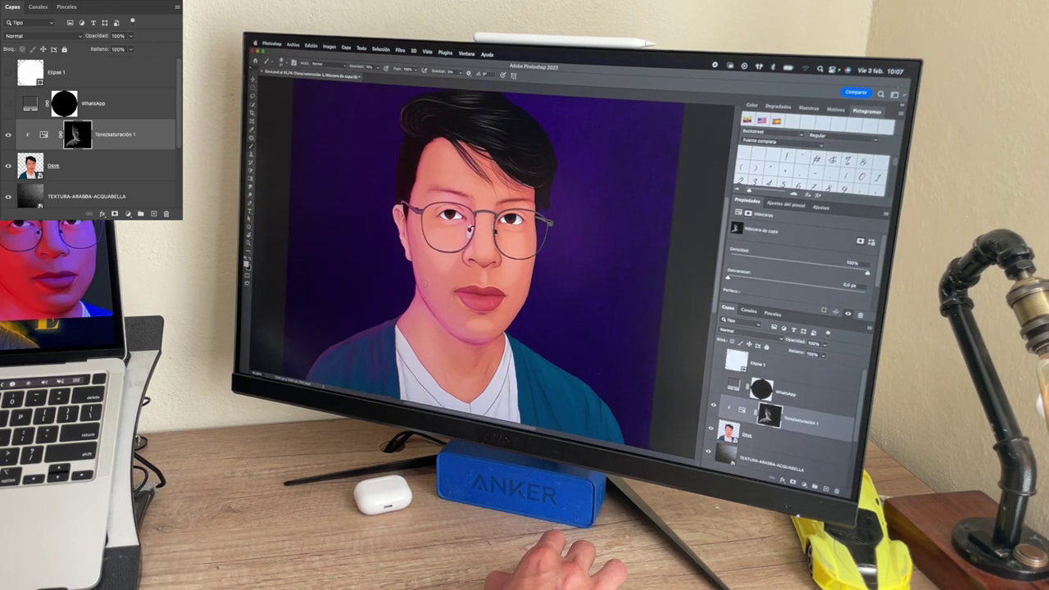
pyautogui.scroll(2, 420, 199)
pyautogui.scroll(2, 370, 274)
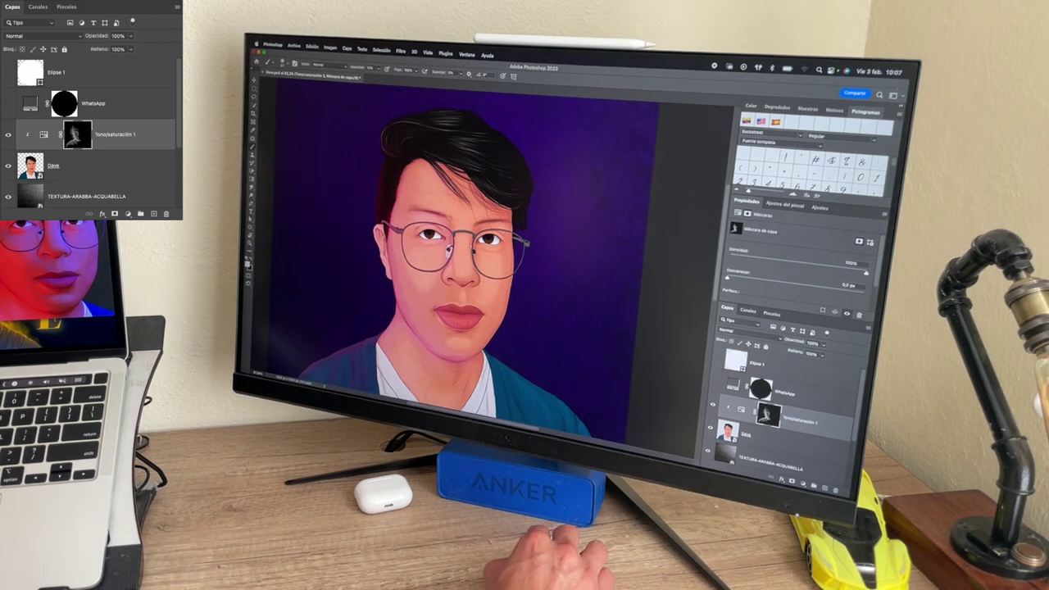
pyautogui.moveTo(459, 204); pyautogui.dragTo(426, 312)
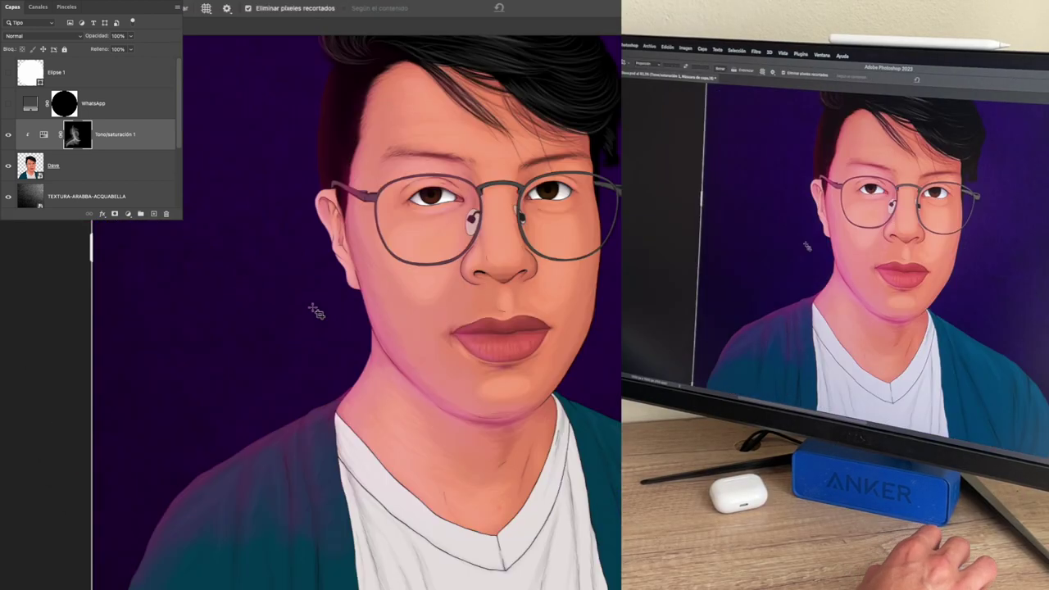
pyautogui.moveTo(234, 316)
pyautogui.mouseDown()
pyautogui.moveTo(316, 305)
pyautogui.moveTo(221, 412)
pyautogui.moveTo(258, 304)
pyautogui.mouseUp()
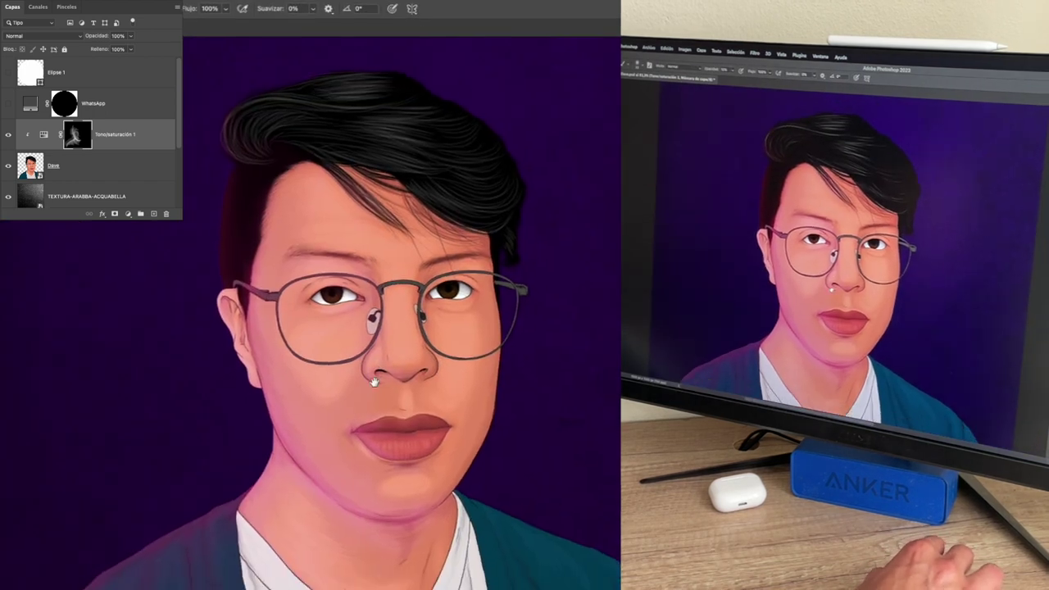
pyautogui.moveTo(397, 395)
pyautogui.mouseDown()
pyautogui.moveTo(266, 402)
pyautogui.moveTo(328, 438)
pyautogui.mouseUp()
pyautogui.scroll(2, 328, 438)
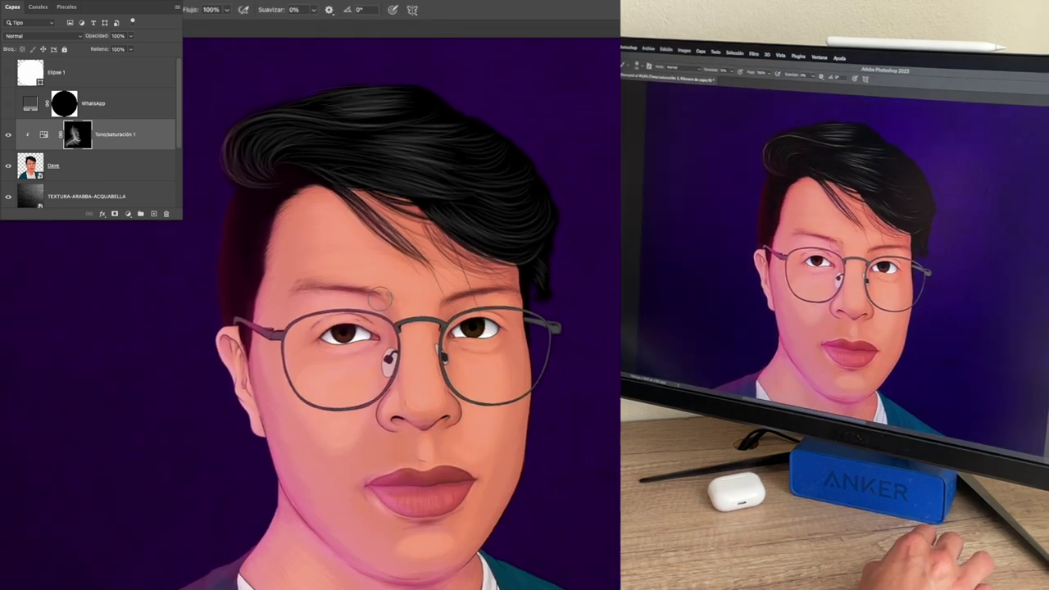
pyautogui.scroll(-2, 379, 297)
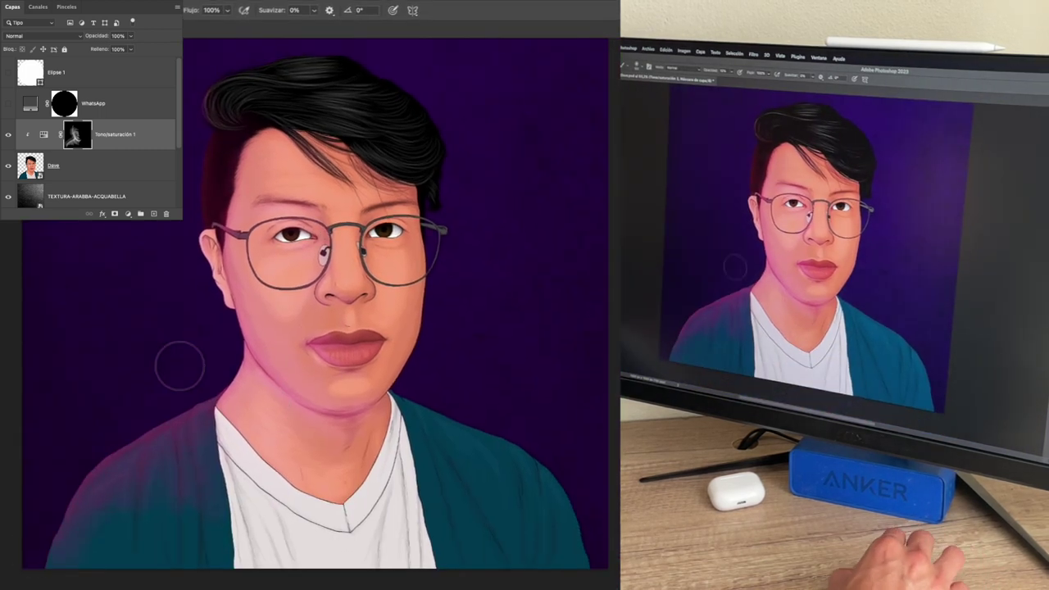
pyautogui.scroll(1, 179, 365)
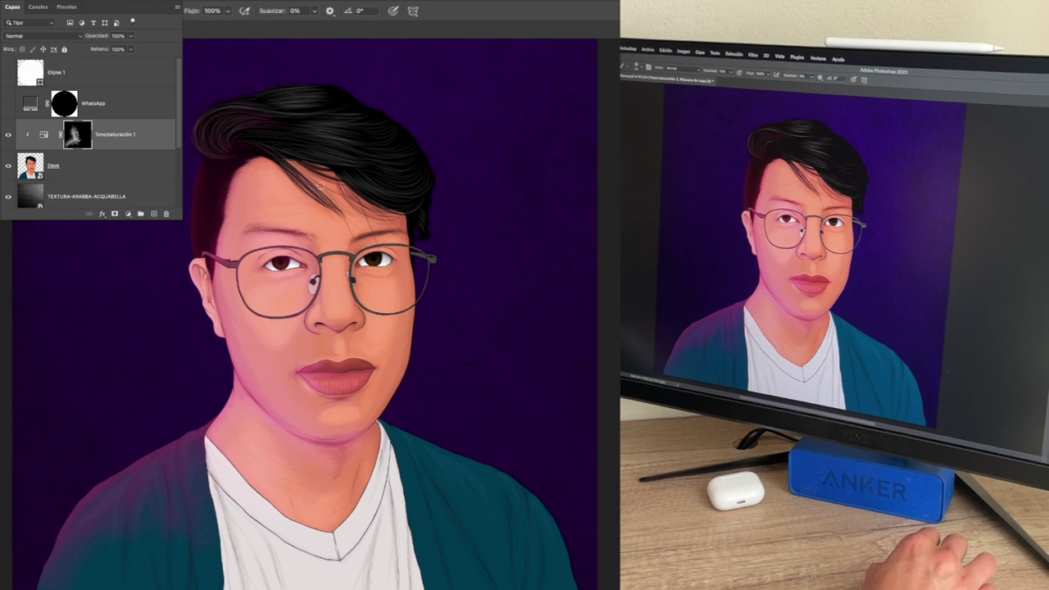
pyautogui.scroll(-1, 410, 206)
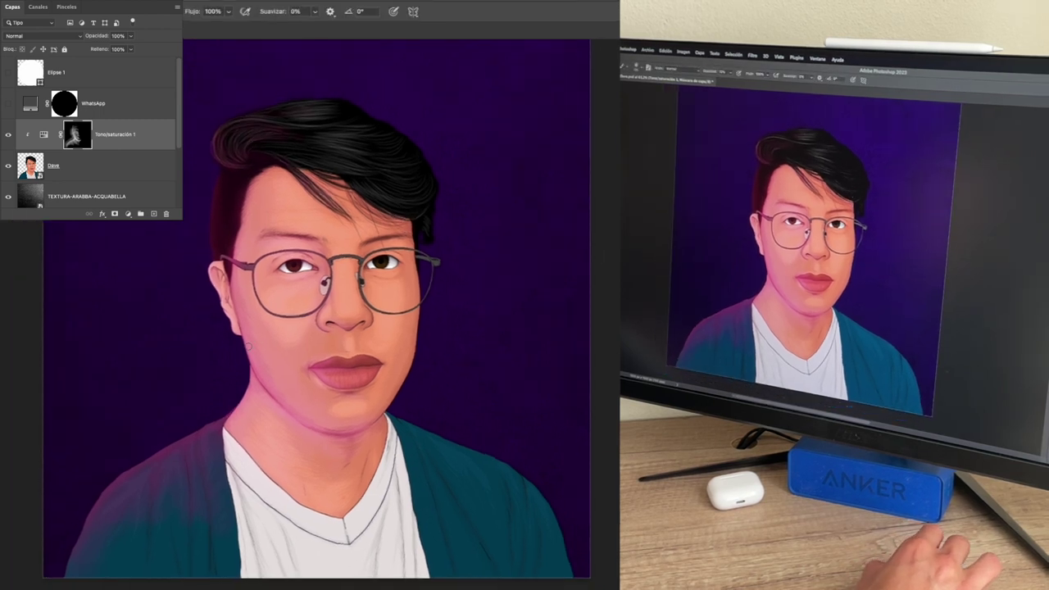
pyautogui.moveTo(249, 347); pyautogui.dragTo(248, 300)
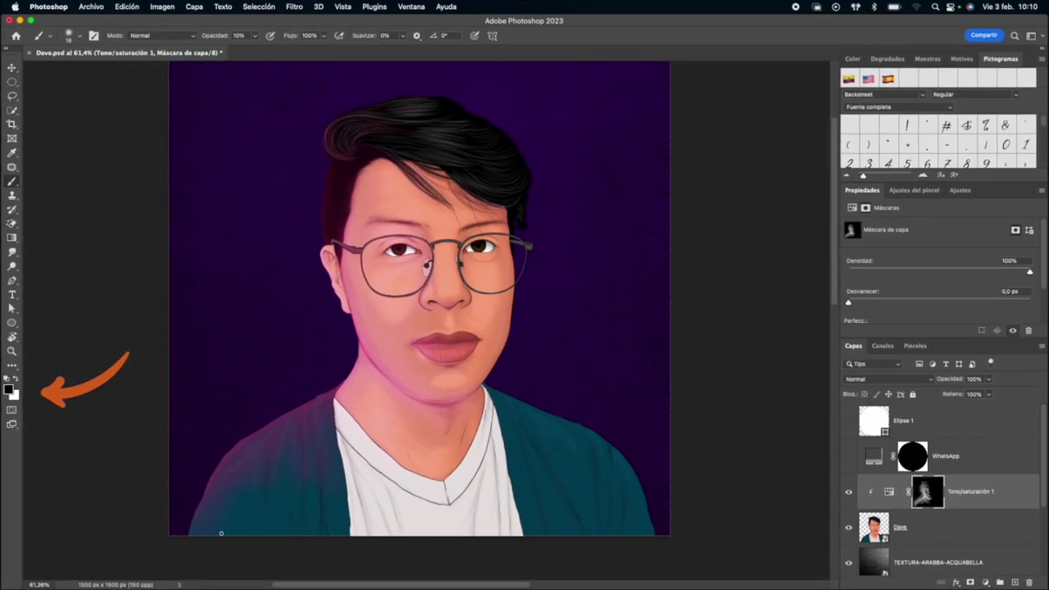
pyautogui.moveTo(318, 382); pyautogui.dragTo(347, 275)
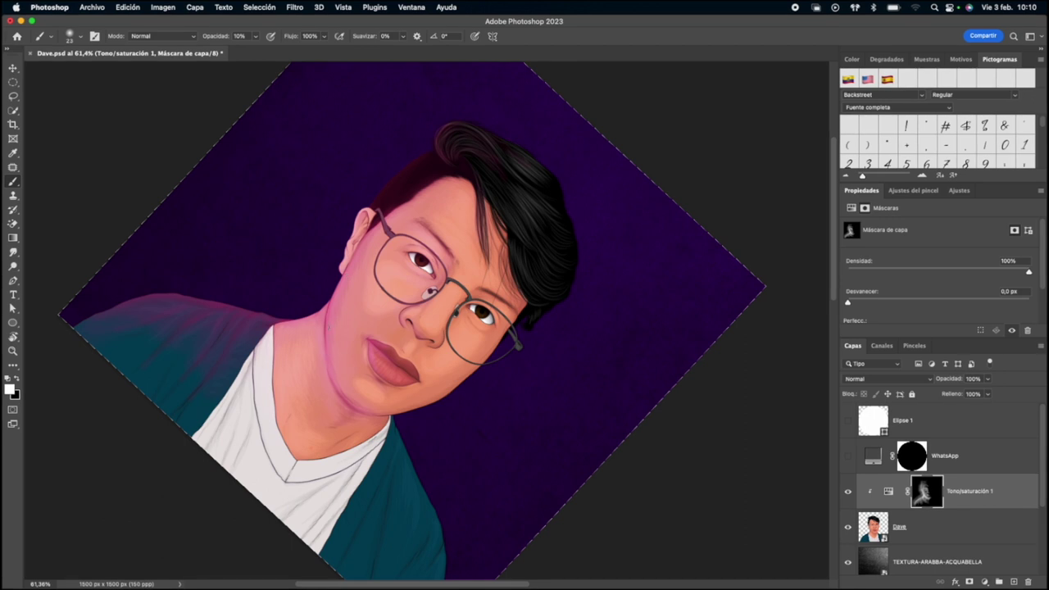
pyautogui.moveTo(314, 353); pyautogui.dragTo(352, 270)
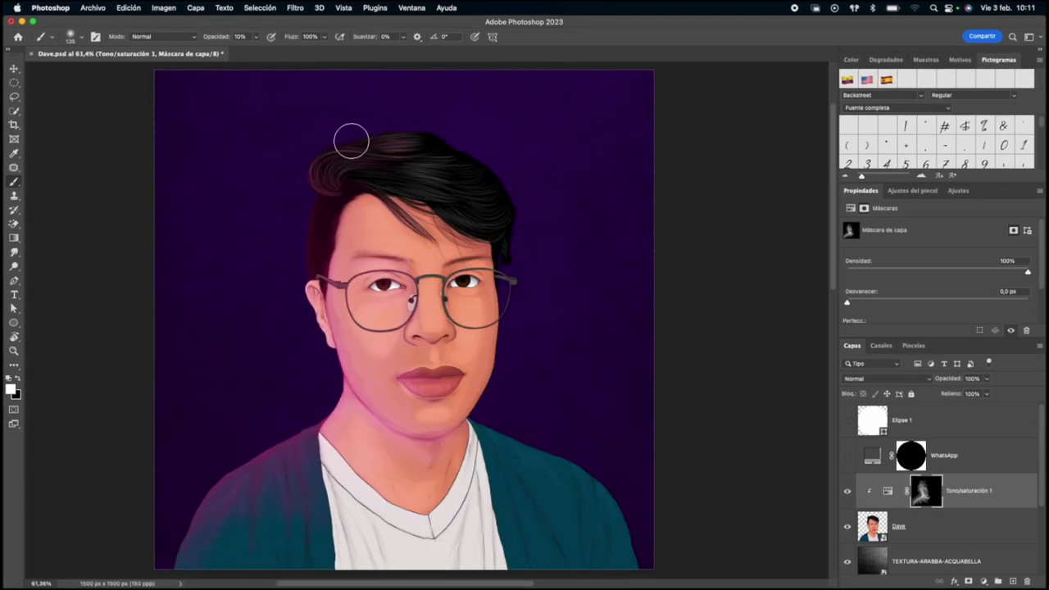
pyautogui.press('v')
pyautogui.scroll(-1, 533, 319)
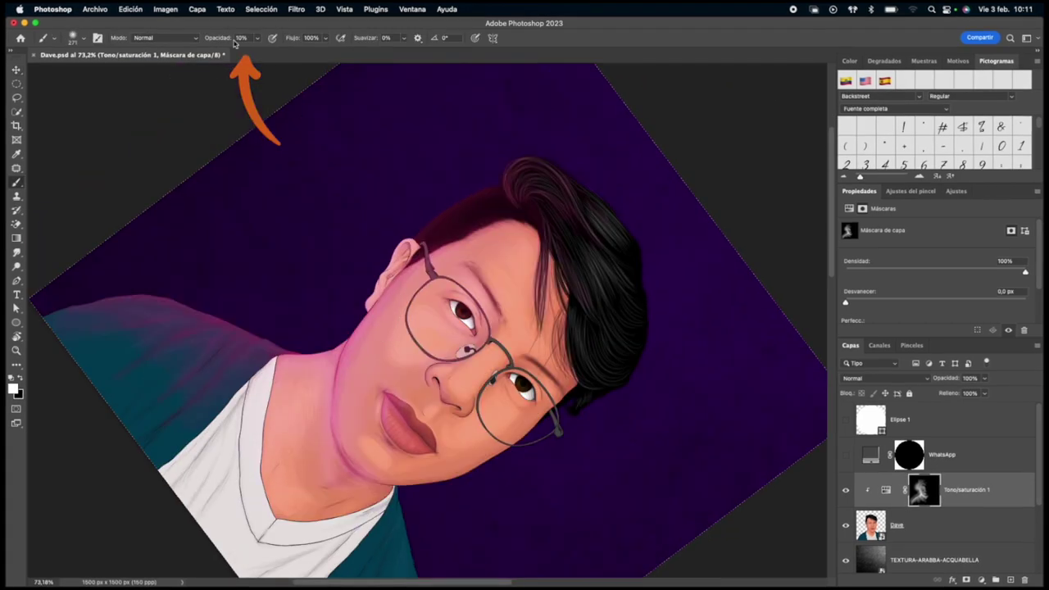
pyautogui.click(241, 38)
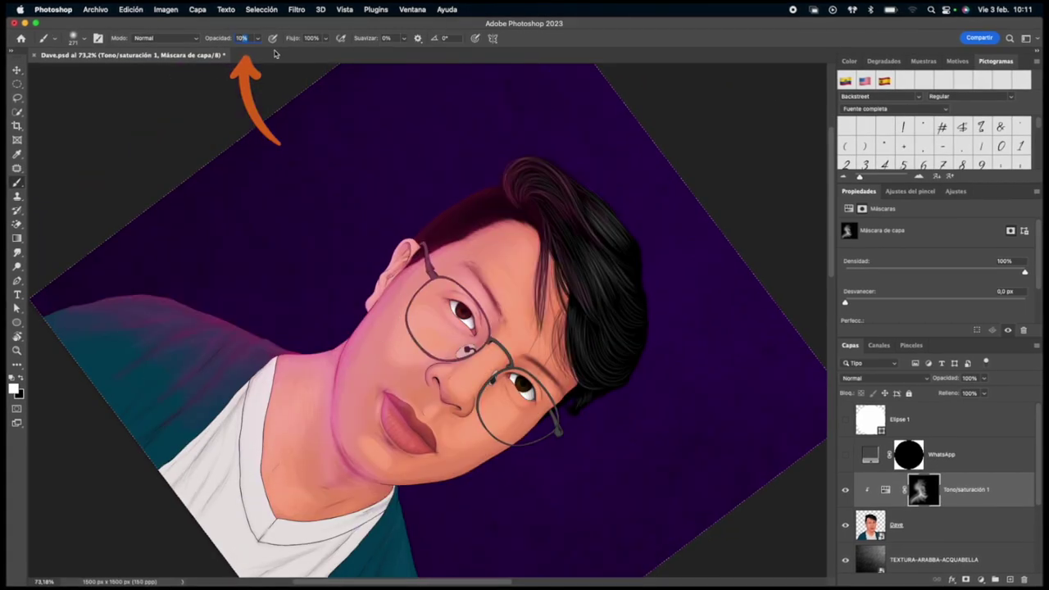
pyautogui.write('25')
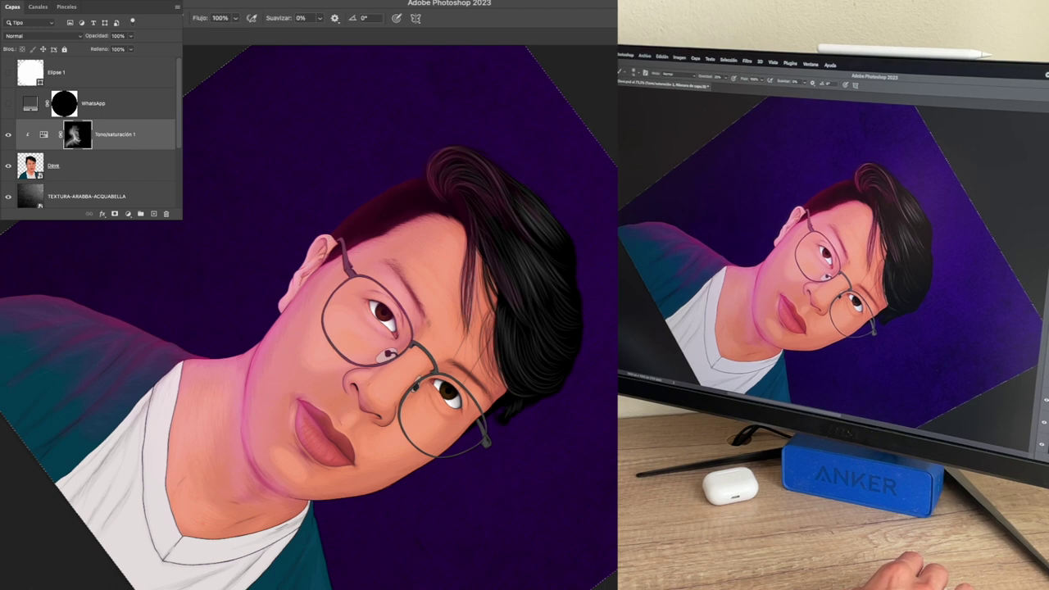
pyautogui.scroll(-2, 327, 328)
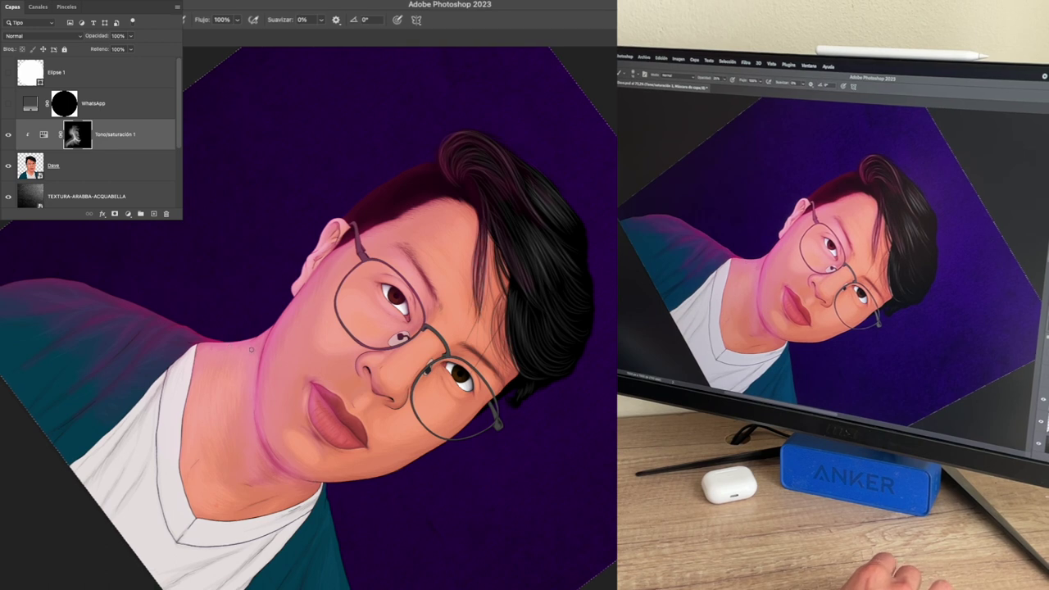
pyautogui.press('Escape')
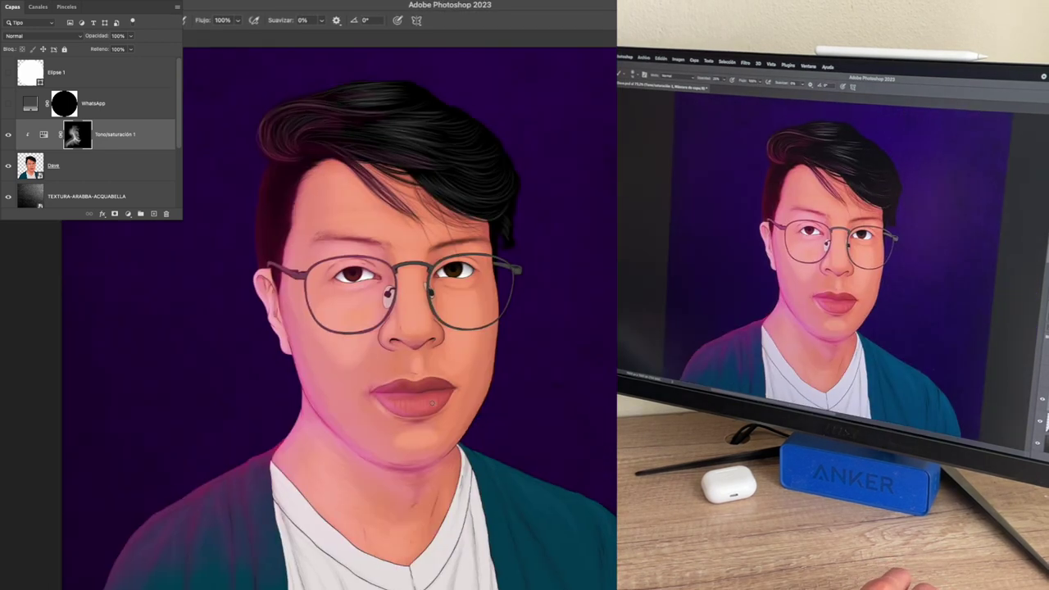
pyautogui.scroll(3, 326, 336)
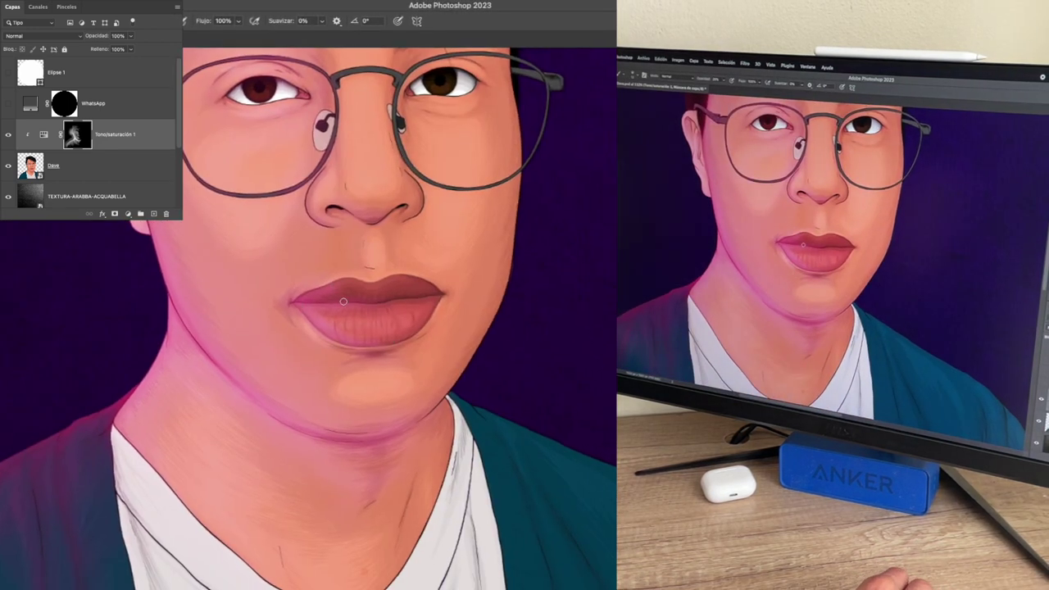
pyautogui.hotkey('ctrl', '0')
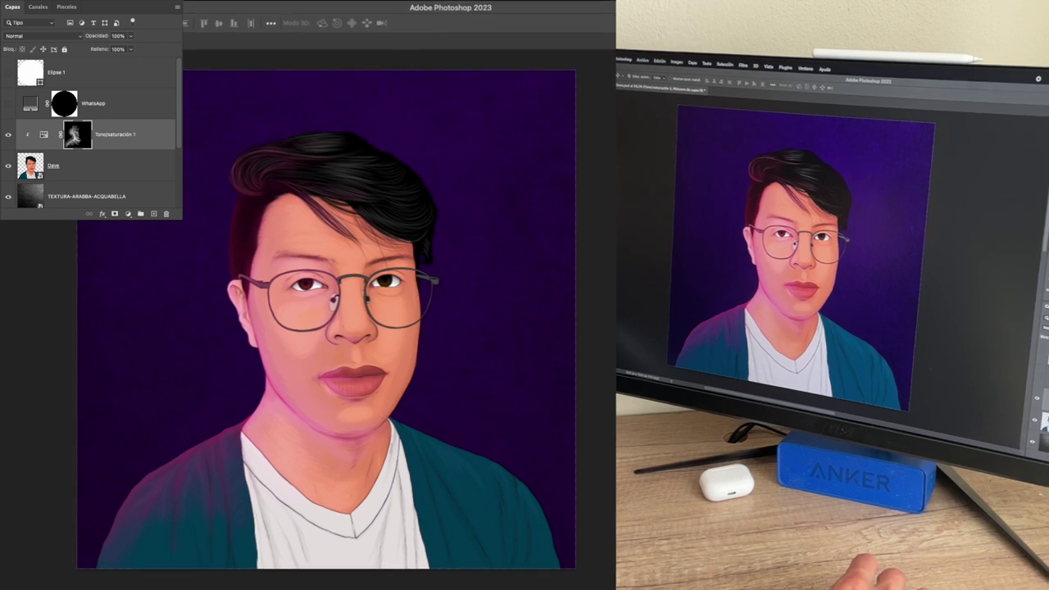
pyautogui.click(123, 167)
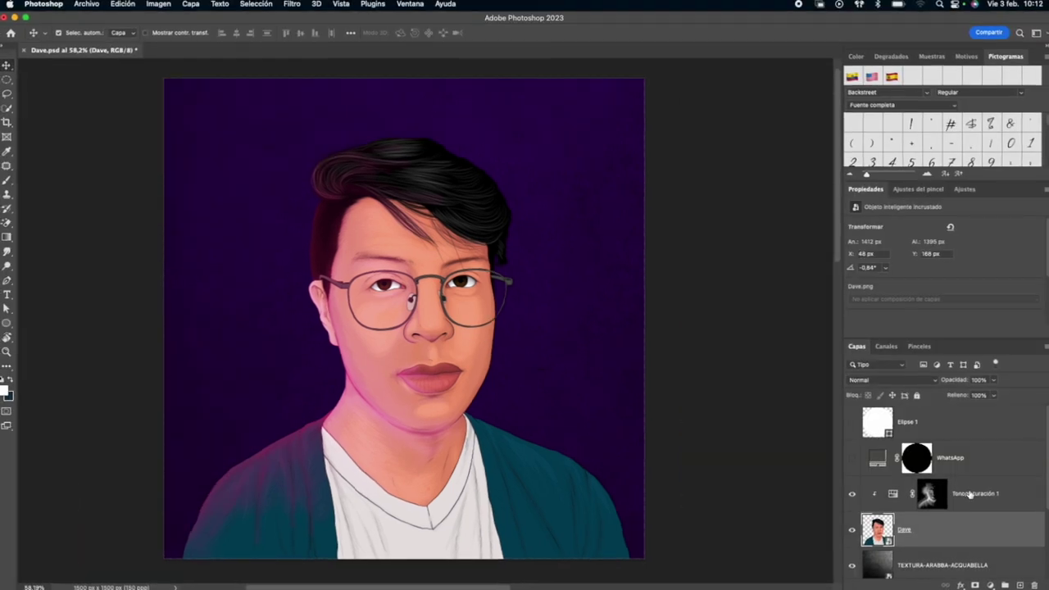
# Add a Hue/Saturation adjustment layer above the portrait
pyautogui.click(969, 495)
pyautogui.click(990, 584)
pyautogui.click(996, 443)
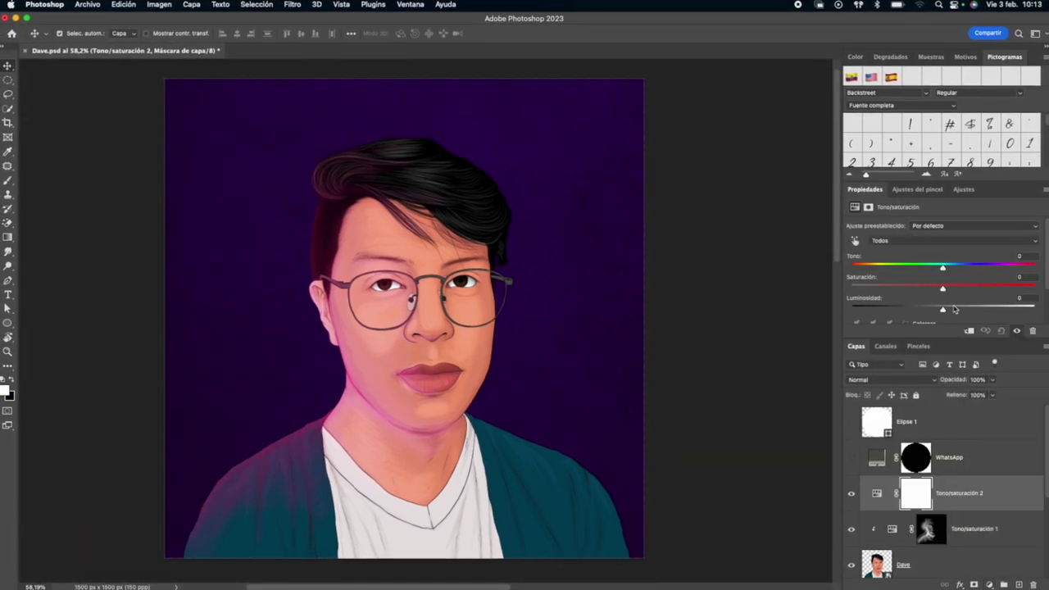
pyautogui.scroll(-1, 954, 309)
# Colorize it blue with Hue 223, Saturation 90, Lightness +32, and invert its mask to black
pyautogui.click(904, 310)
pyautogui.moveTo(853, 255); pyautogui.dragTo(962, 255)
pyautogui.moveTo(897, 276); pyautogui.dragTo(997, 275)
pyautogui.moveTo(941, 297); pyautogui.dragTo(965, 297)
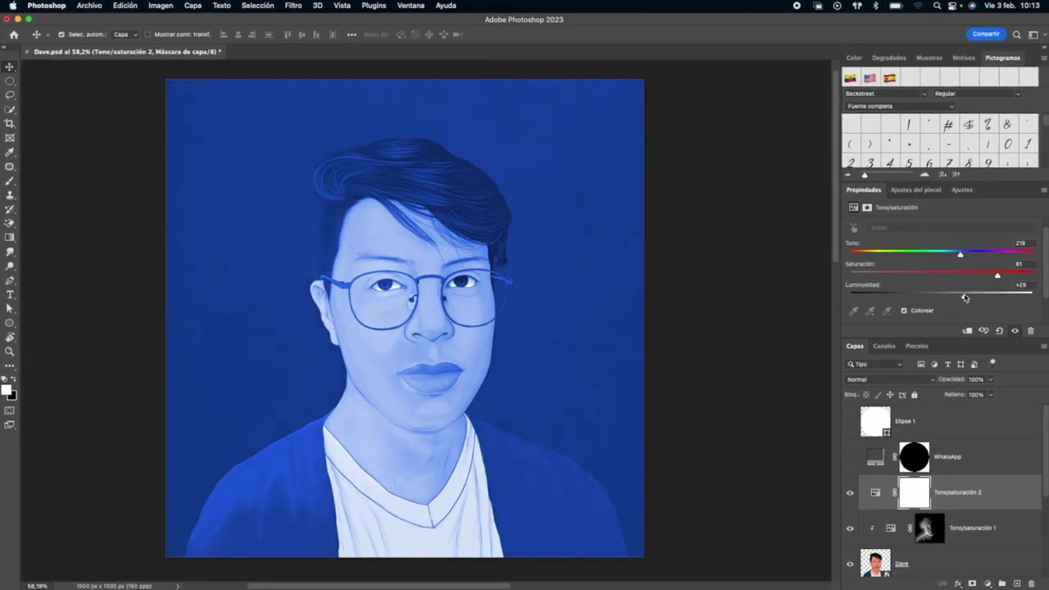
pyautogui.moveTo(959, 254); pyautogui.dragTo(1012, 274)
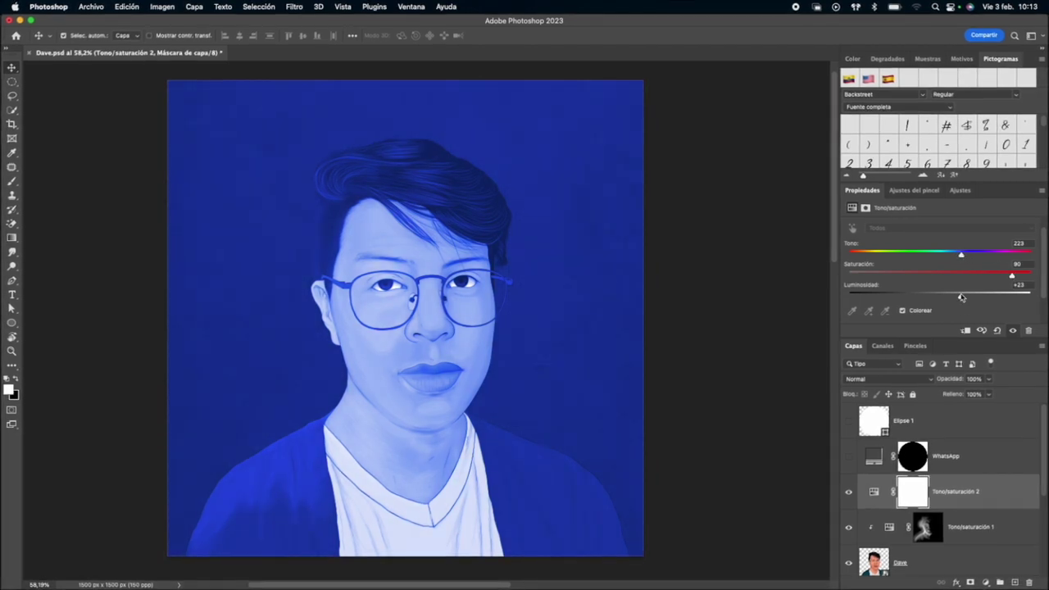
pyautogui.moveTo(962, 296); pyautogui.dragTo(969, 298)
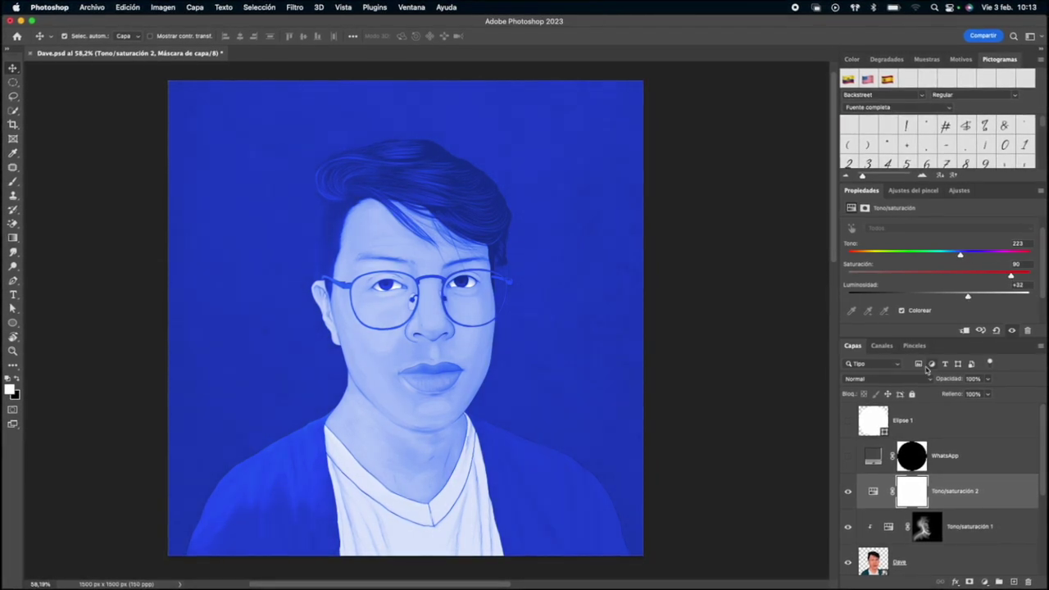
pyautogui.click(923, 492)
pyautogui.hotkey('ctrl', 'i')
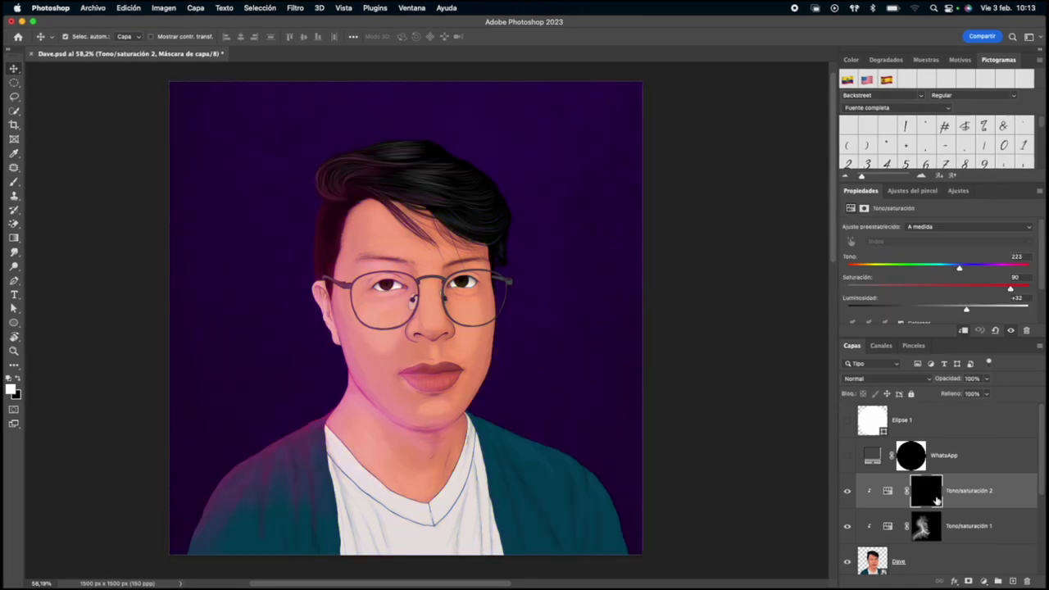
# Paint white on the Tono/saturación 2 mask over the hair and right face edge
pyautogui.press('b')
pyautogui.moveTo(429, 321)
pyautogui.mouseDown()
pyautogui.moveTo(388, 157)
pyautogui.moveTo(435, 227)
pyautogui.mouseUp()
pyautogui.scroll(3, 406, 282)
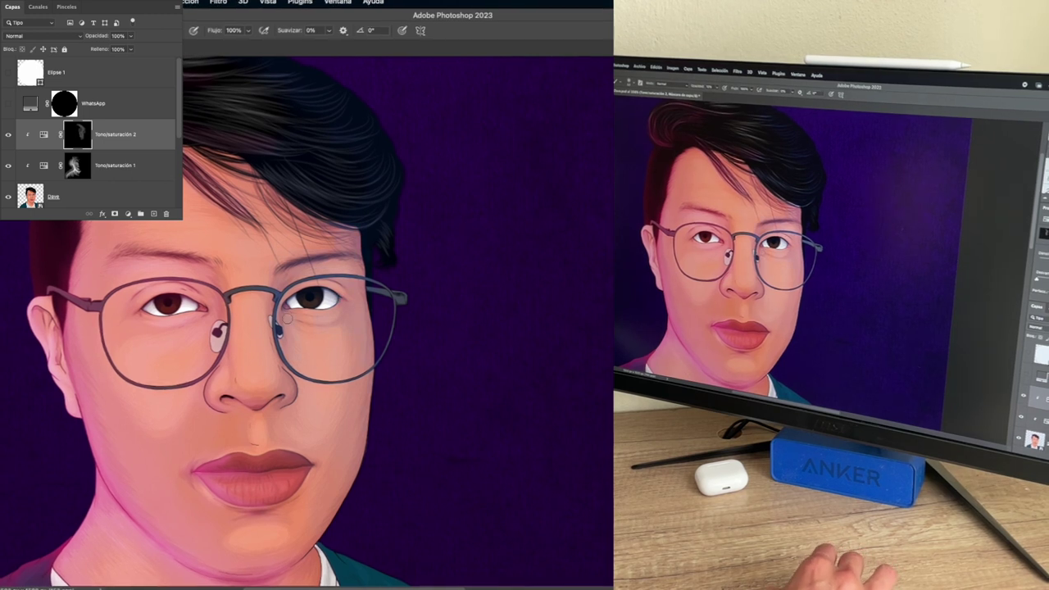
pyautogui.scroll(2, 344, 393)
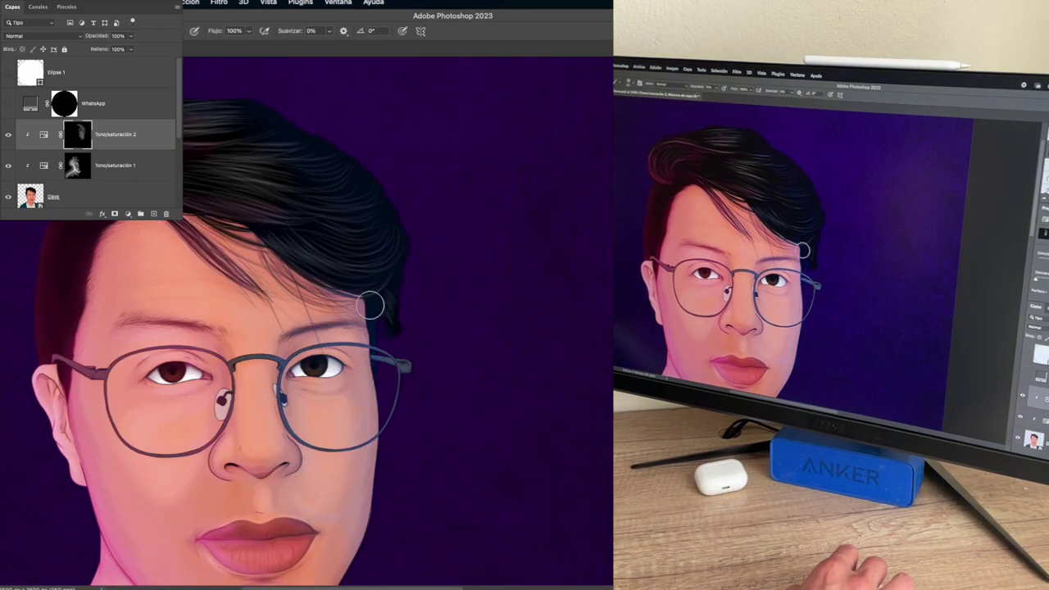
pyautogui.scroll(-2, 378, 264)
pyautogui.scroll(-1, 382, 227)
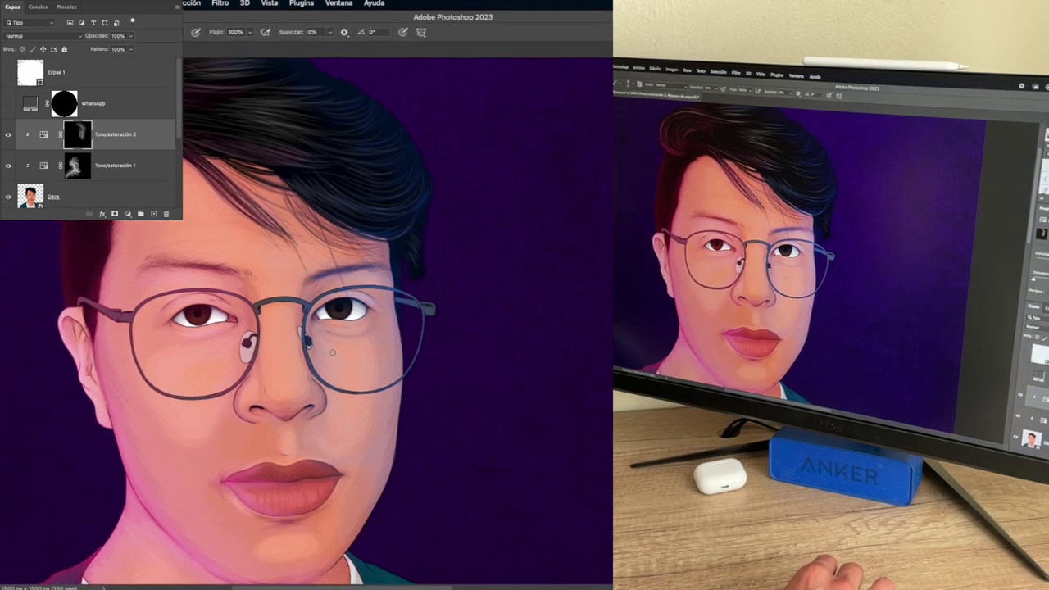
pyautogui.scroll(-2, 405, 248)
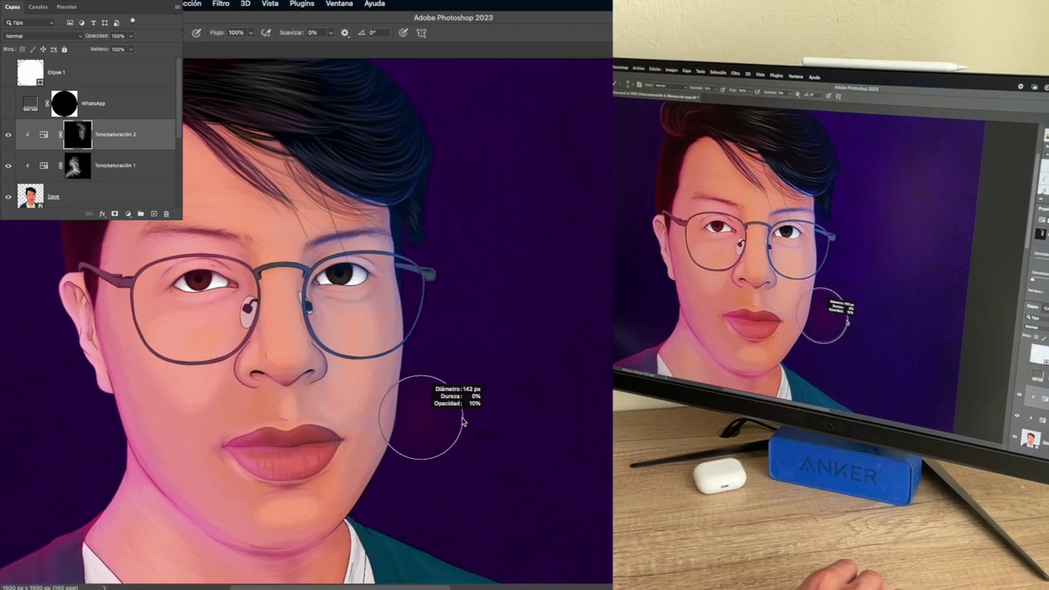
# Enlarge the brush with Ctrl+Option drags while reframing the view
pyautogui.moveTo(408, 284); pyautogui.dragTo(408, 284)
pyautogui.scroll(-1, 396, 232)
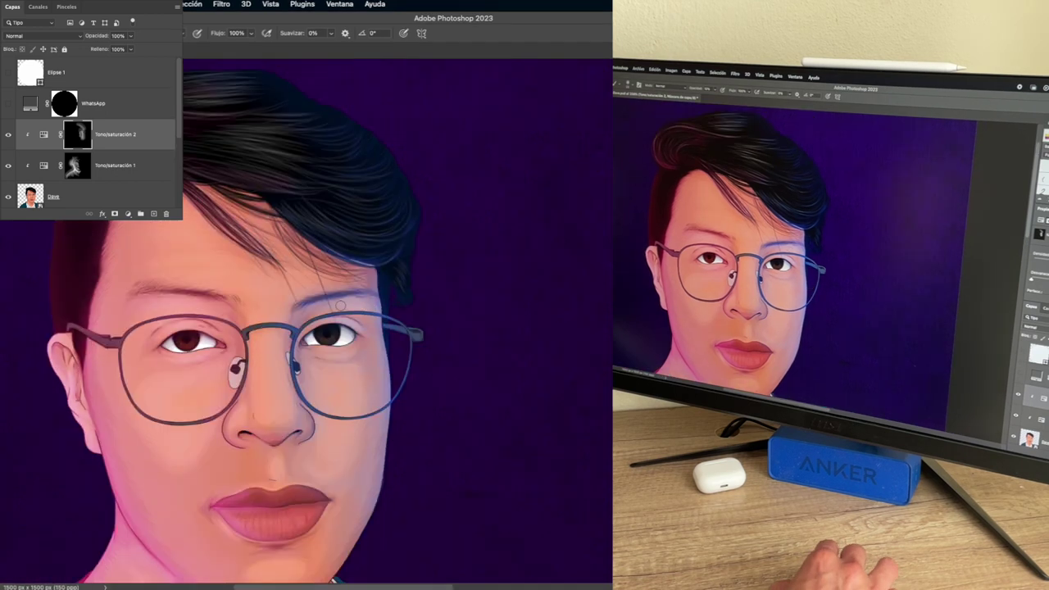
pyautogui.scroll(-1, 401, 217)
pyautogui.scroll(-1, 408, 201)
pyautogui.scroll(-1, 407, 240)
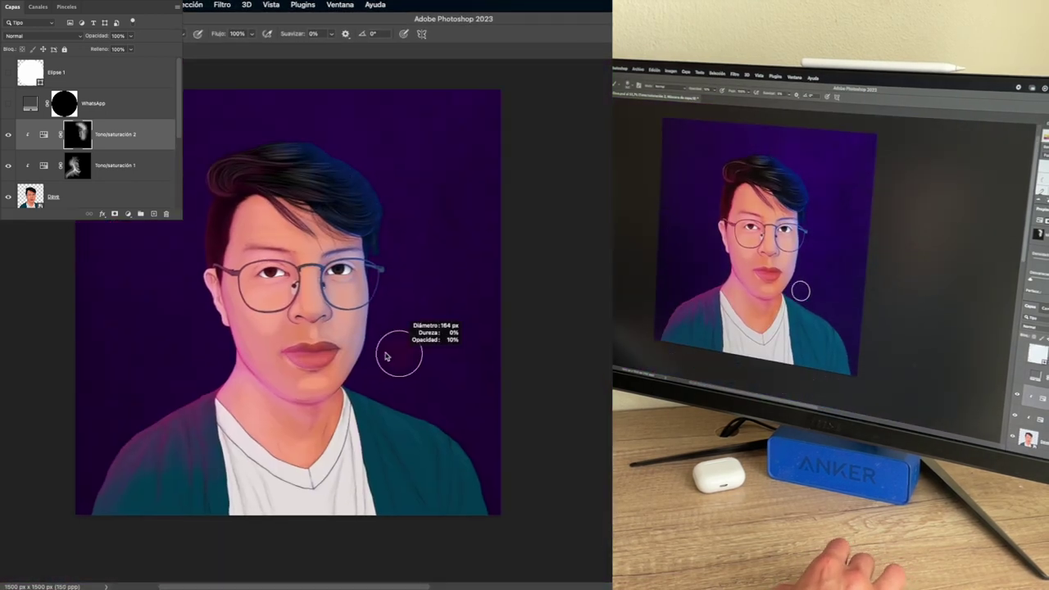
pyautogui.moveTo(386, 352); pyautogui.dragTo(386, 352)
pyautogui.scroll(1, 357, 373)
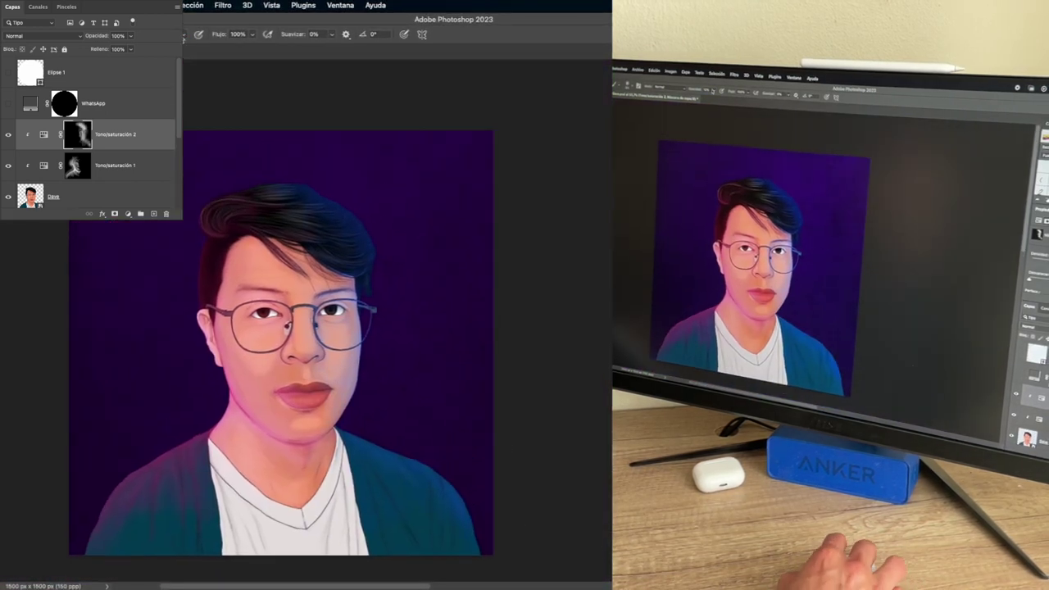
pyautogui.scroll(2, 365, 366)
pyautogui.scroll(2, 370, 360)
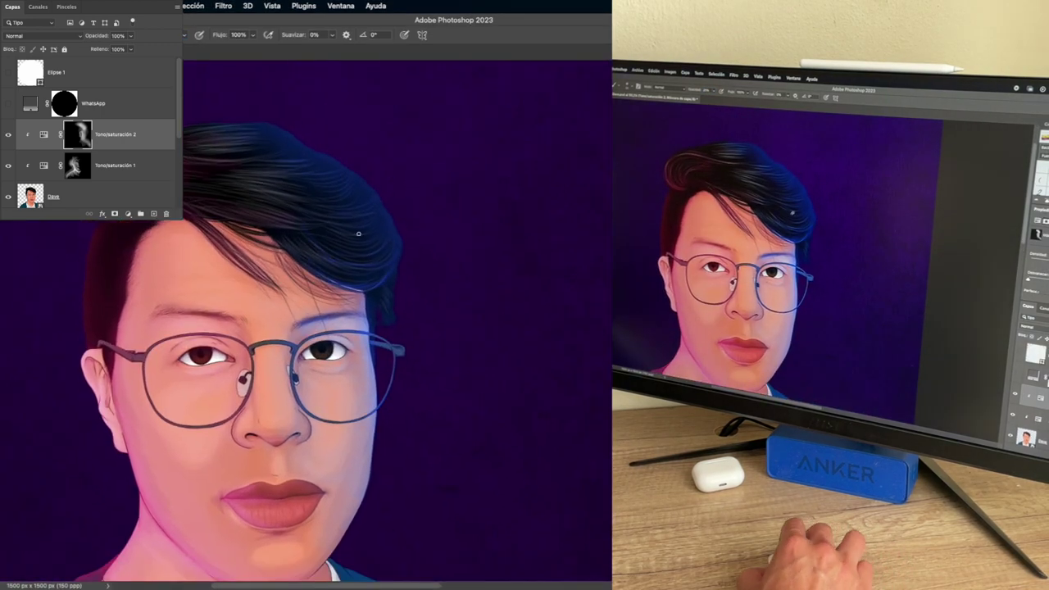
pyautogui.scroll(-1, 391, 233)
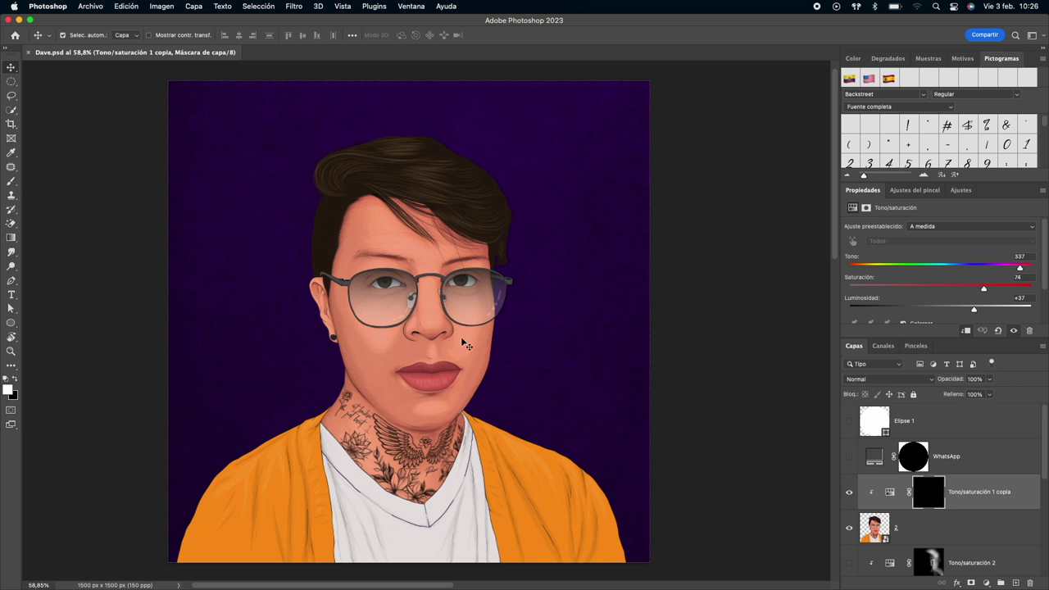
# Select layer 2's Tono/saturación 1 copia mask and set the foreground colour to white
pyautogui.click(465, 344)
pyautogui.click(928, 494)
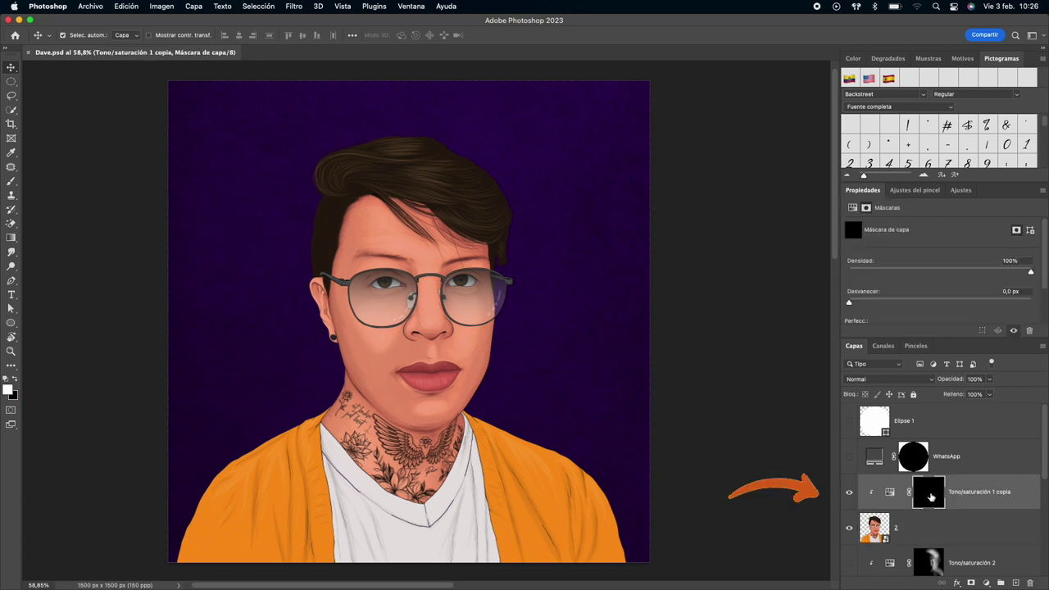
pyautogui.click(14, 390)
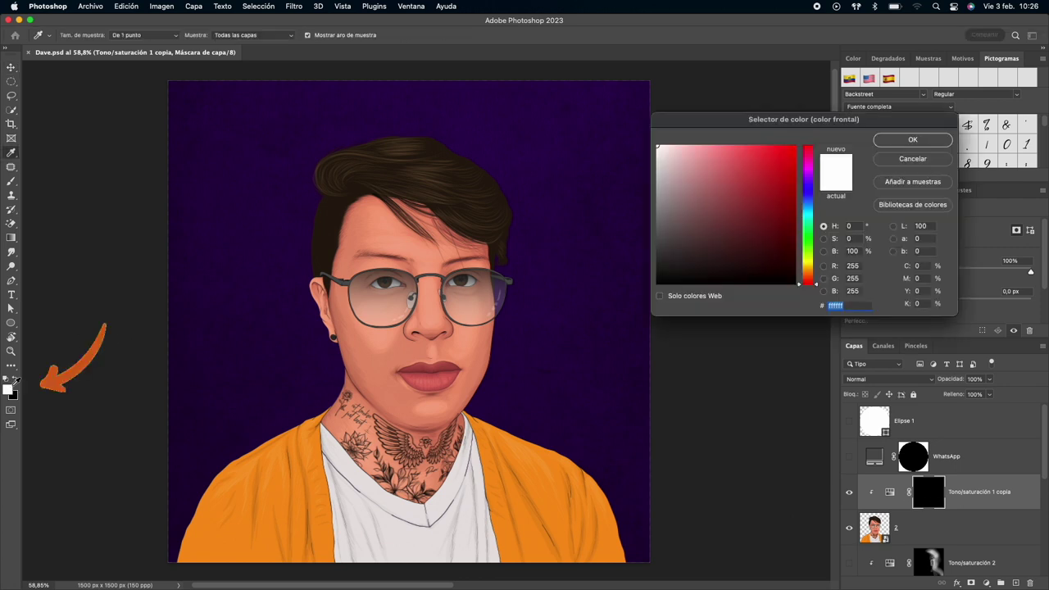
pyautogui.click(885, 143)
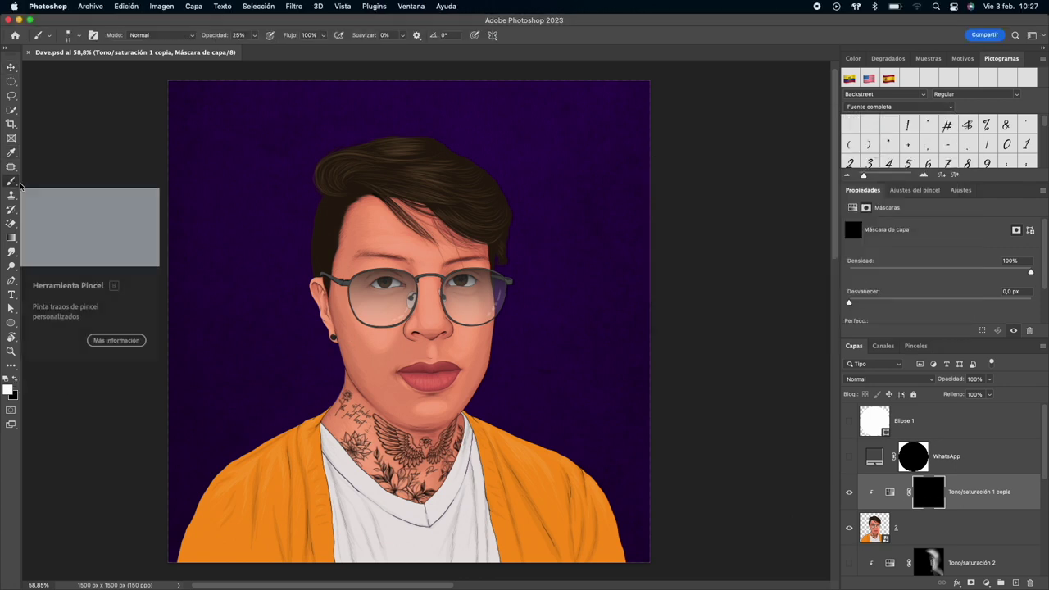
# Choose the 'Flujo y opacidad de presión circular suave' brush preset
pyautogui.rightClick(323, 272)
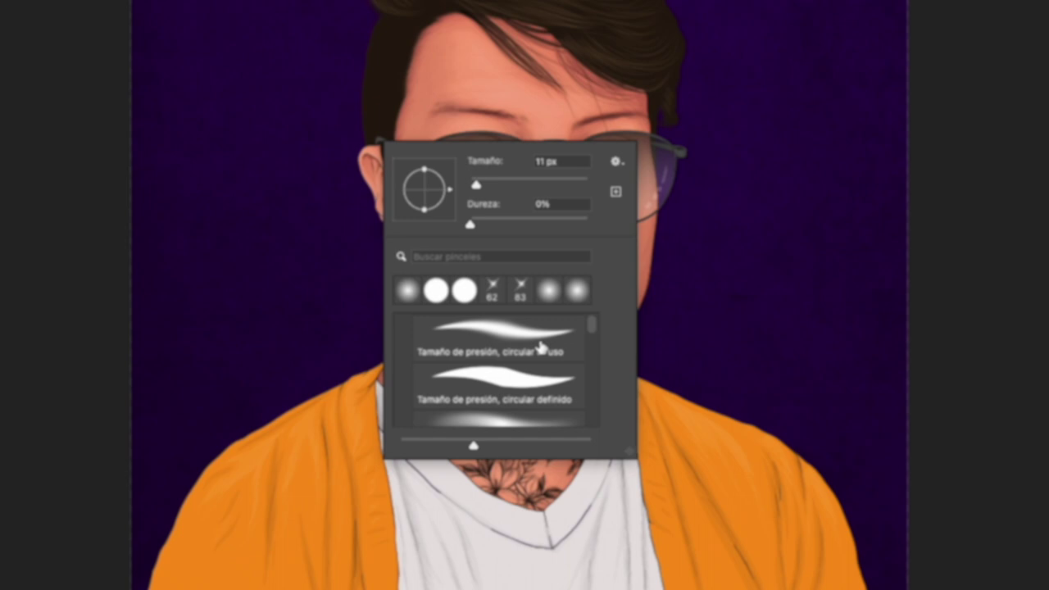
pyautogui.scroll(-3, 541, 348)
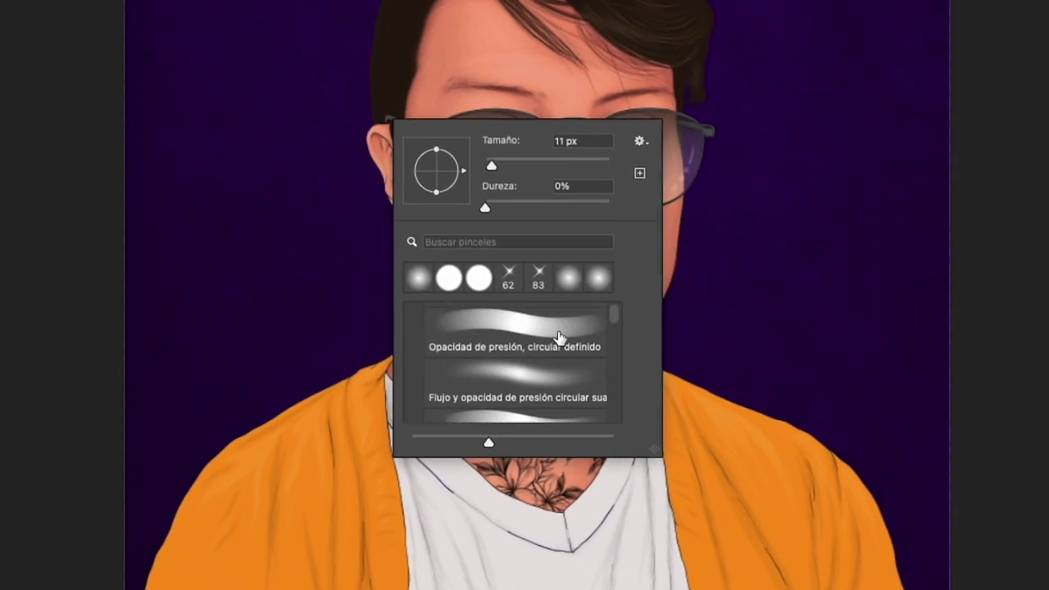
pyautogui.scroll(-2, 541, 344)
pyautogui.scroll(2, 541, 344)
pyautogui.scroll(1, 545, 341)
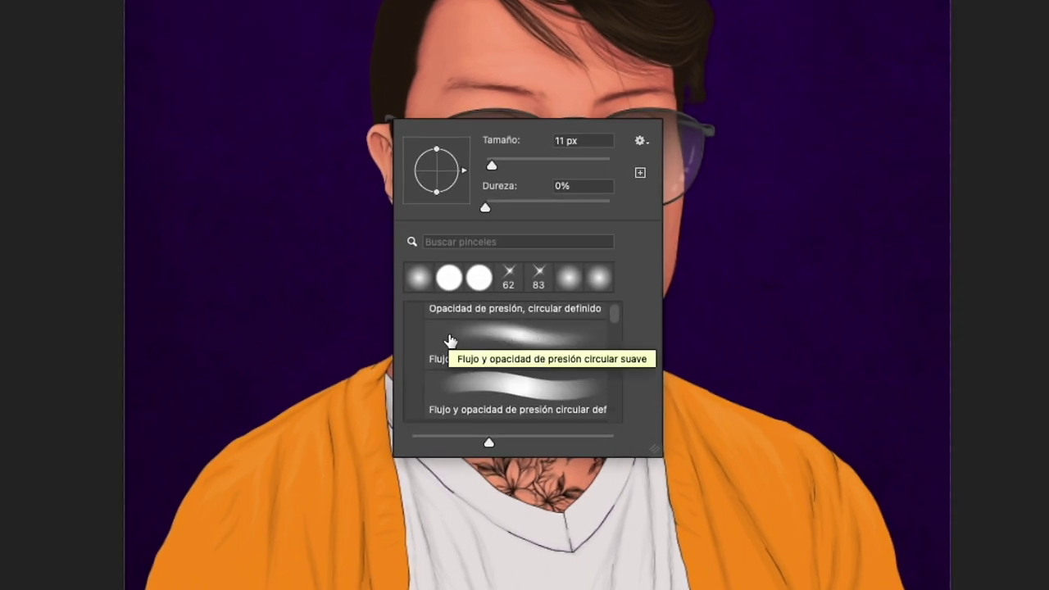
pyautogui.click(450, 340)
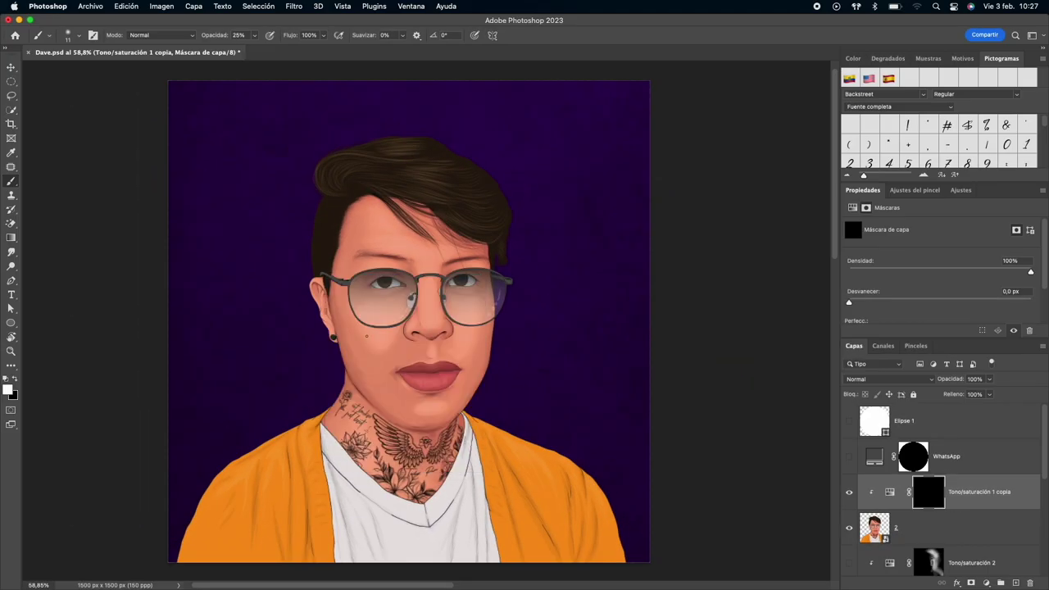
# Set brush opacity to 100% and test pink strokes on the left cheek, undoing them
pyautogui.moveTo(367, 335); pyautogui.dragTo(390, 331)
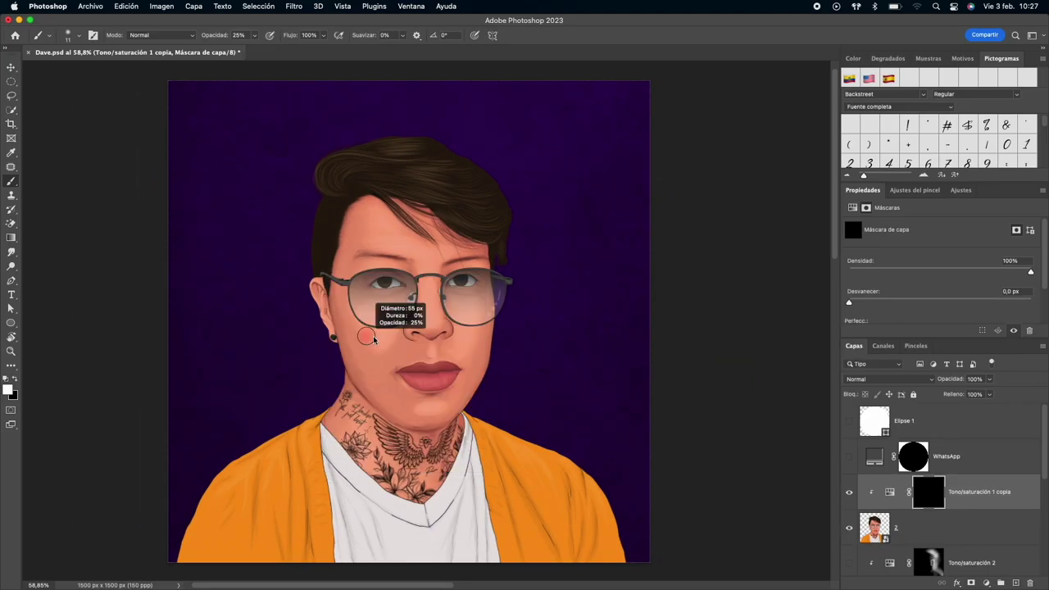
pyautogui.press('0')
pyautogui.scroll(2, 374, 386)
pyautogui.moveTo(350, 371); pyautogui.dragTo(327, 338)
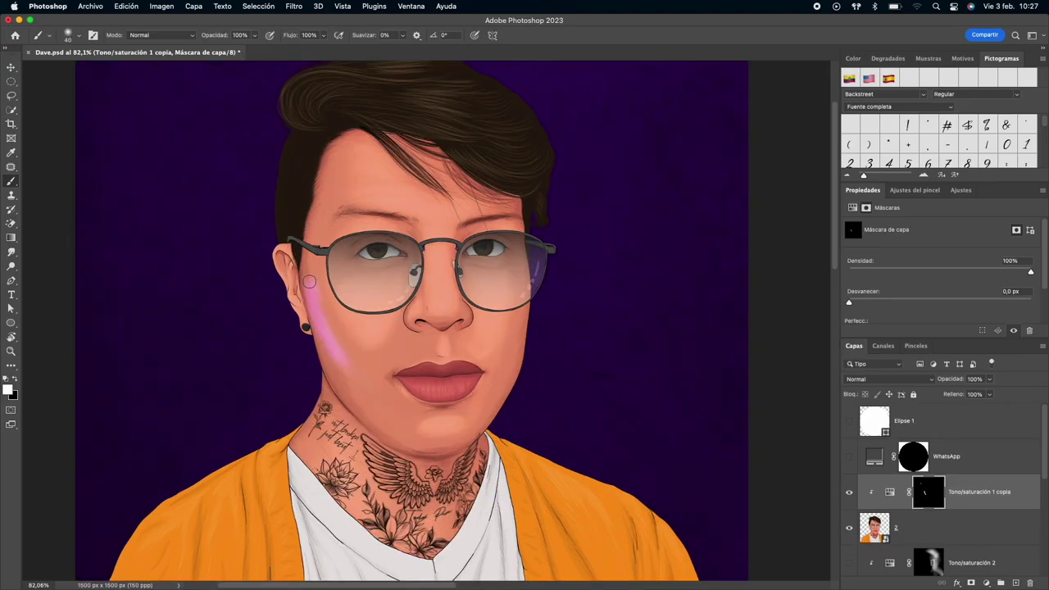
pyautogui.hotkey('ctrl', 'z')
pyautogui.scroll(1, 351, 350)
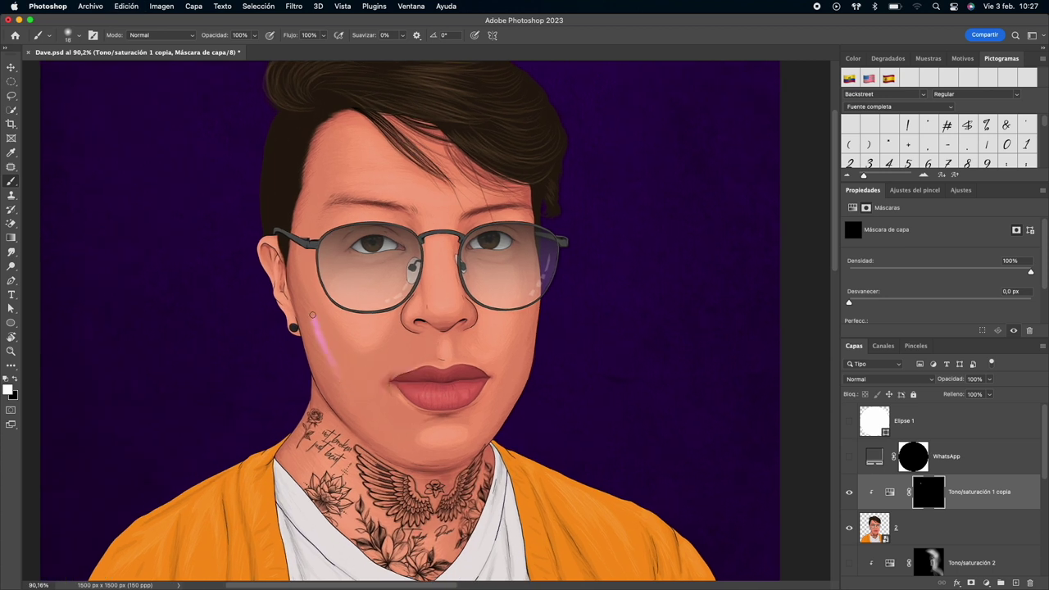
pyautogui.moveTo(339, 337)
pyautogui.mouseDown()
pyautogui.moveTo(358, 377)
pyautogui.moveTo(379, 374)
pyautogui.mouseUp()
pyautogui.hotkey('ctrl', 'z')
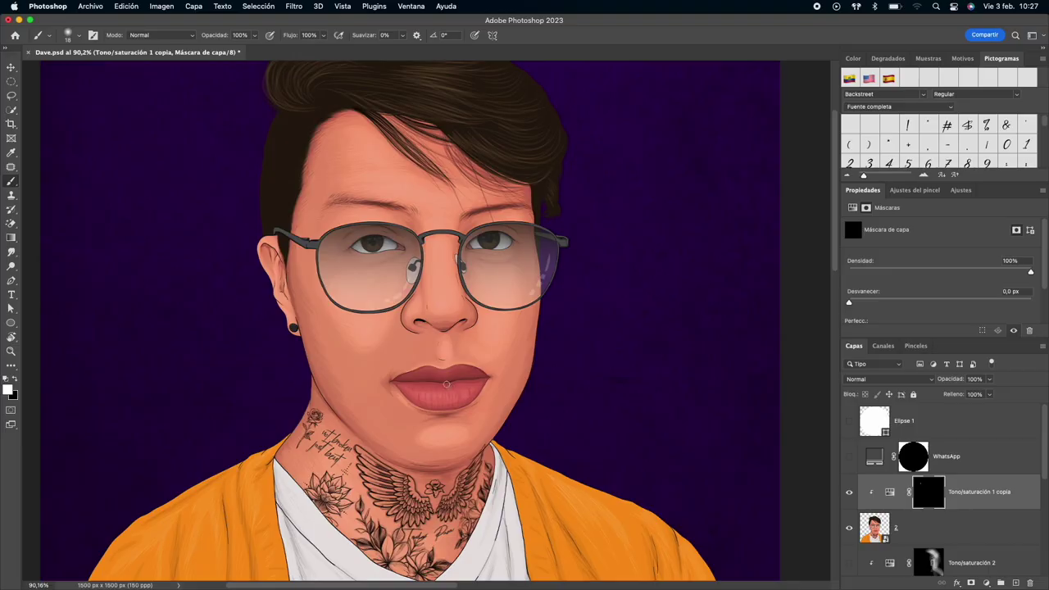
# Try the hard round and soft pressure-sized brush presets with a test stroke, then undo
pyautogui.rightClick(441, 376)
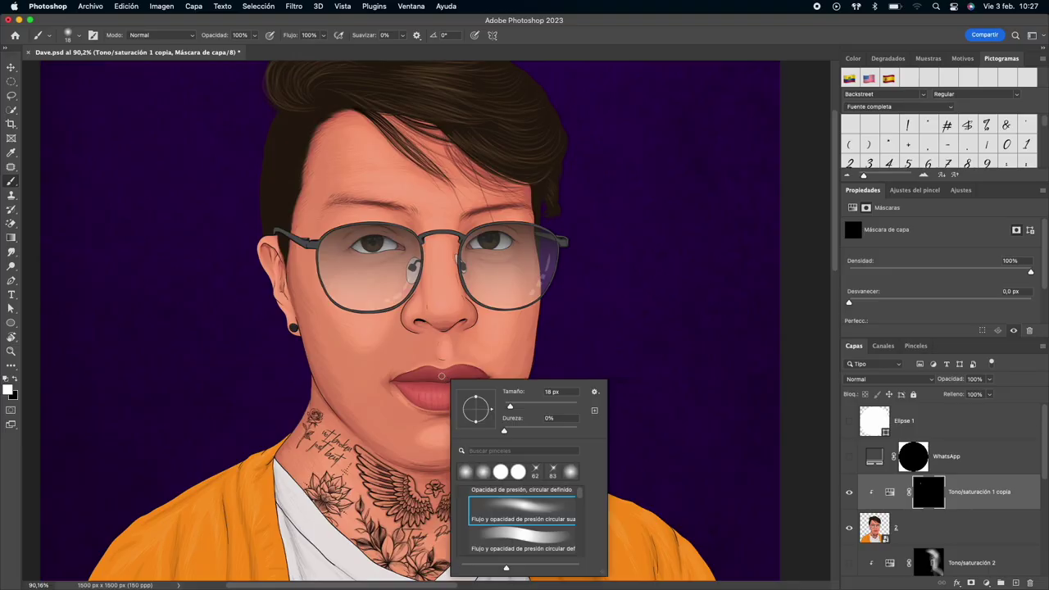
pyautogui.scroll(3, 548, 529)
pyautogui.scroll(3, 549, 528)
pyautogui.scroll(2, 548, 528)
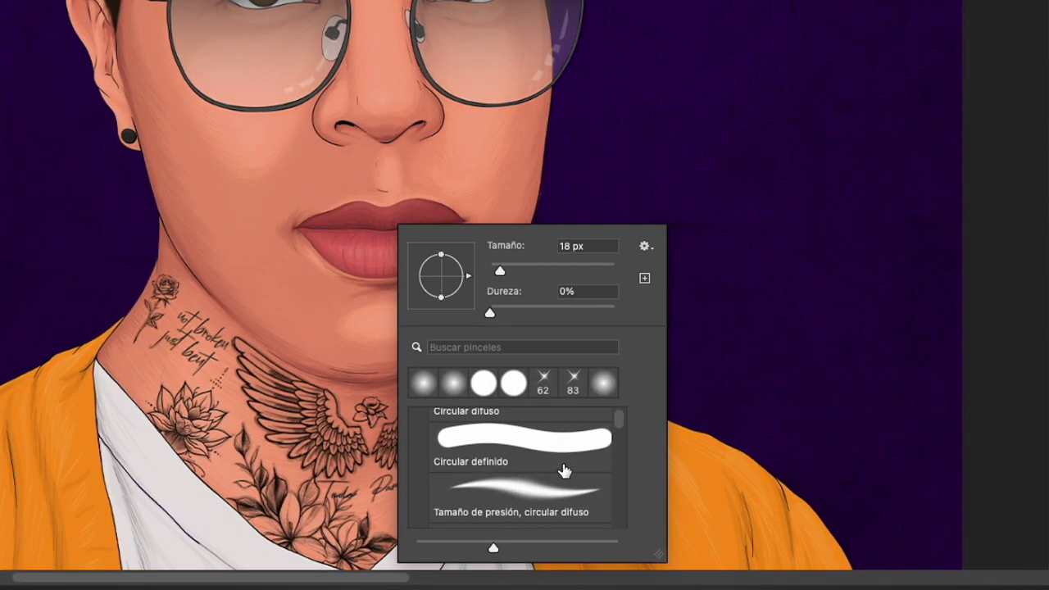
pyautogui.scroll(-2, 562, 469)
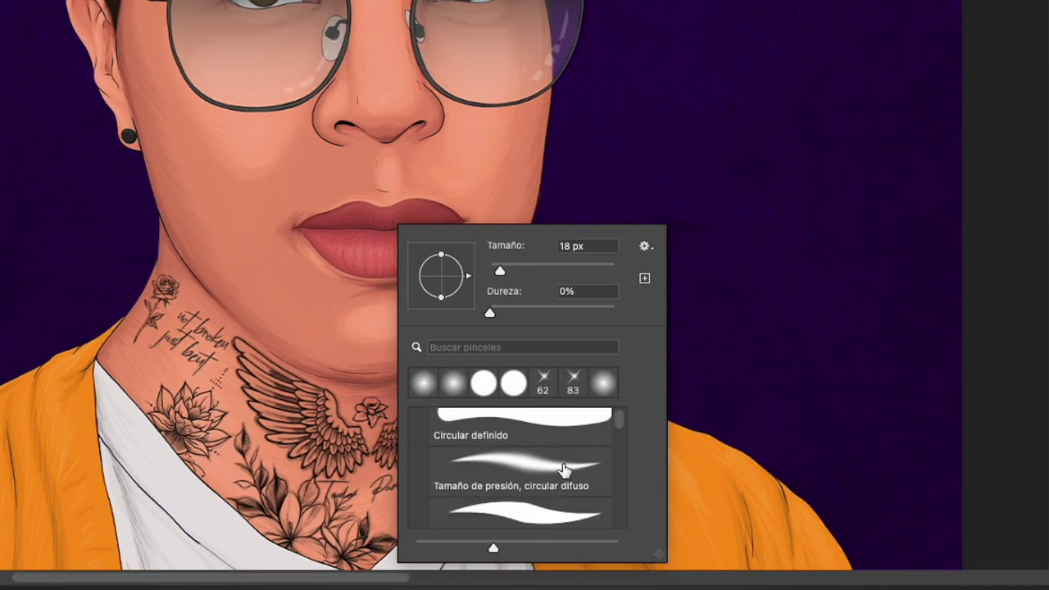
pyautogui.click(531, 428)
pyautogui.click(543, 475)
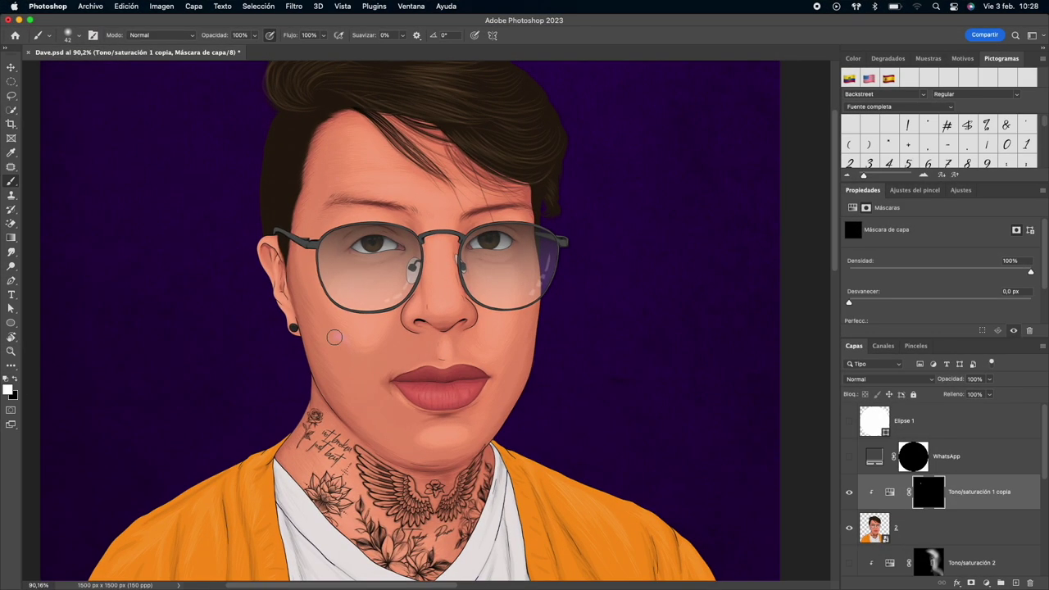
pyautogui.moveTo(334, 336); pyautogui.dragTo(378, 401)
pyautogui.hotkey('ctrl', 'z')
# Choose the soft pressure flow-and-opacity round brush preset and close the picker
pyautogui.rightClick(531, 463)
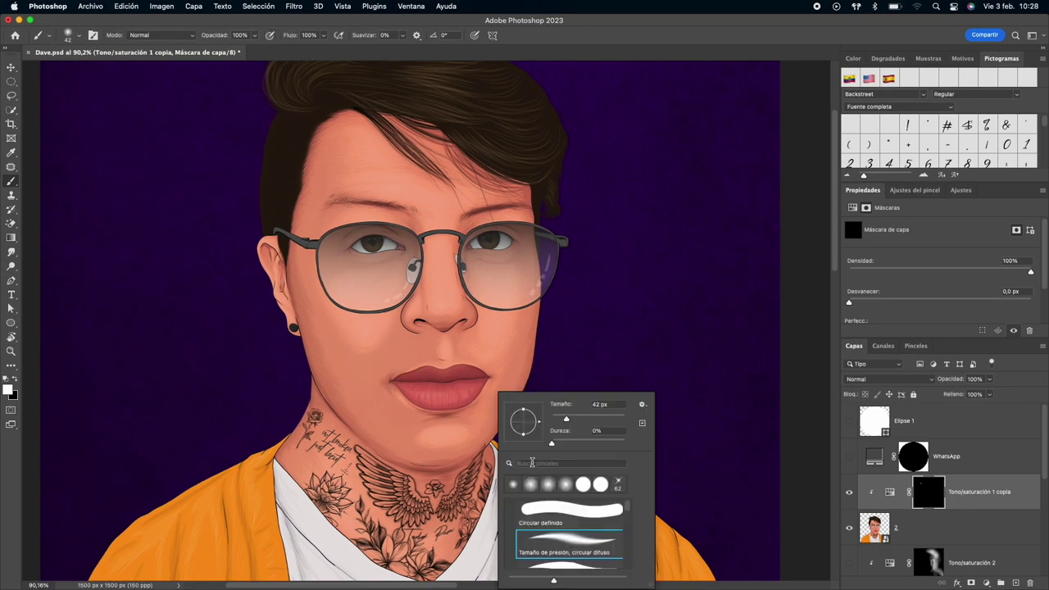
pyautogui.scroll(-2, 559, 525)
pyautogui.scroll(-2, 561, 528)
pyautogui.scroll(-2, 564, 533)
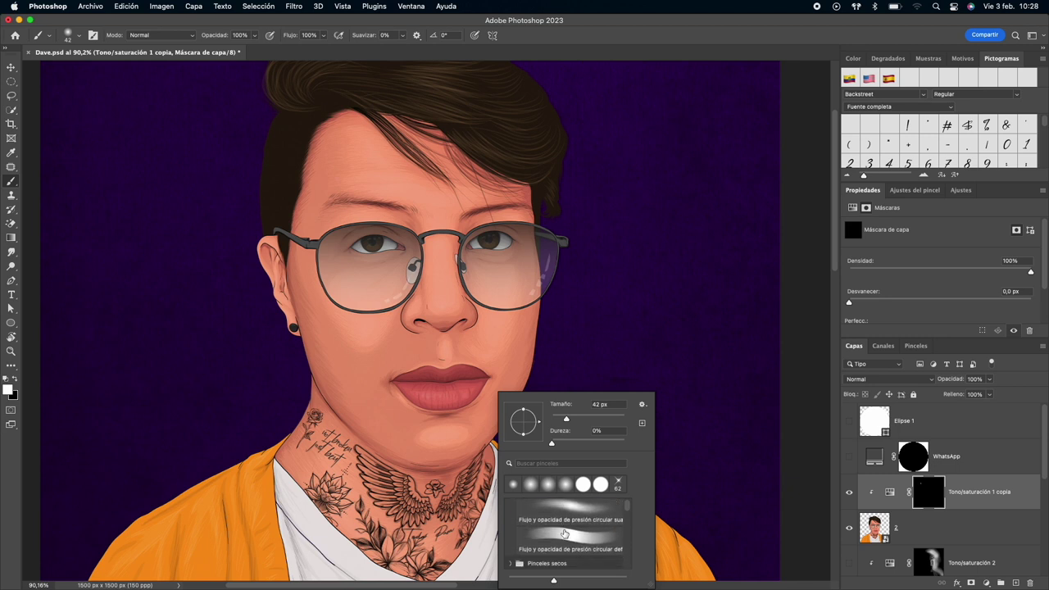
pyautogui.click(567, 509)
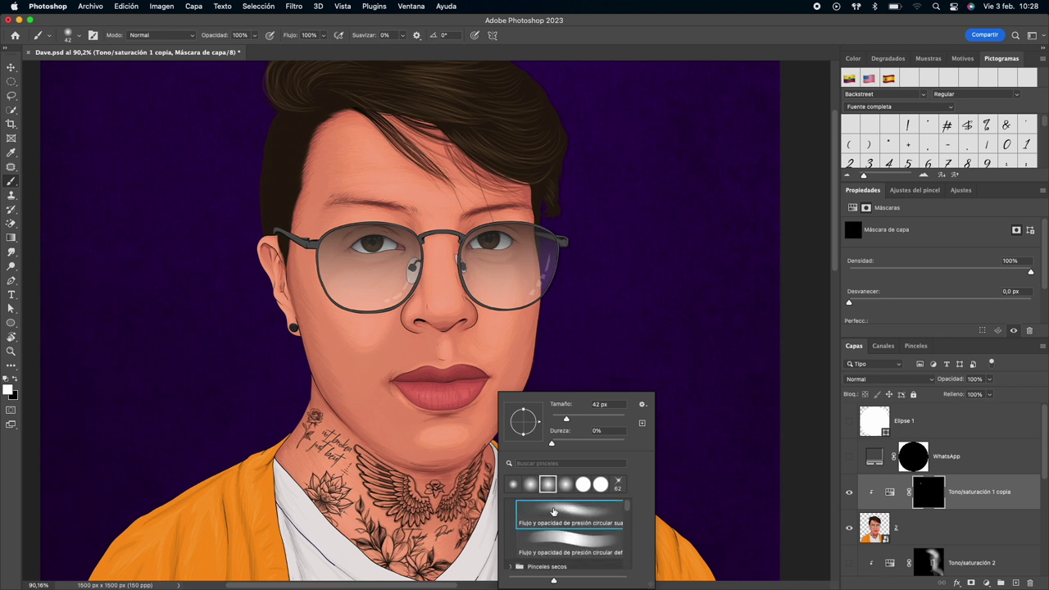
pyautogui.press('Return')
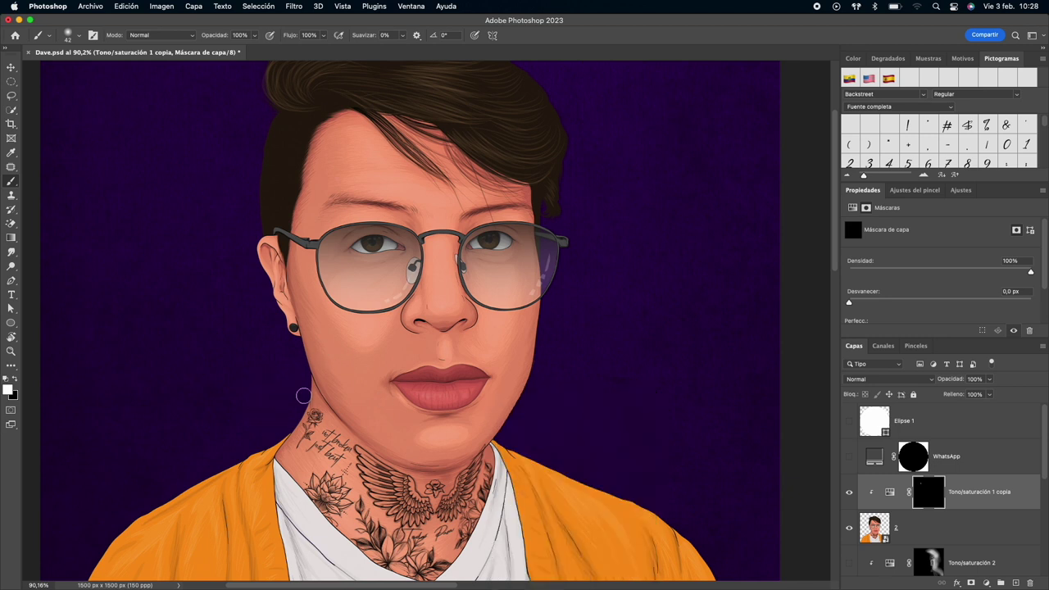
# Resize the brush to about 41 px and paint pink glow onto the left neck
pyautogui.scroll(2, 303, 396)
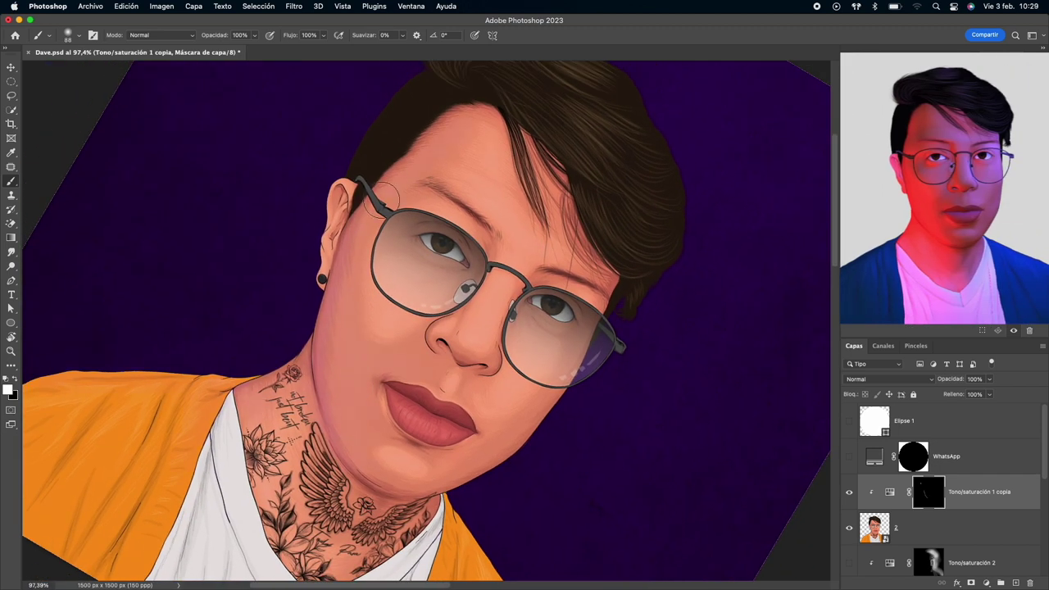
pyautogui.moveTo(311, 276); pyautogui.dragTo(286, 276)
pyautogui.moveTo(516, 307); pyautogui.dragTo(528, 307)
pyautogui.moveTo(360, 320); pyautogui.dragTo(301, 357)
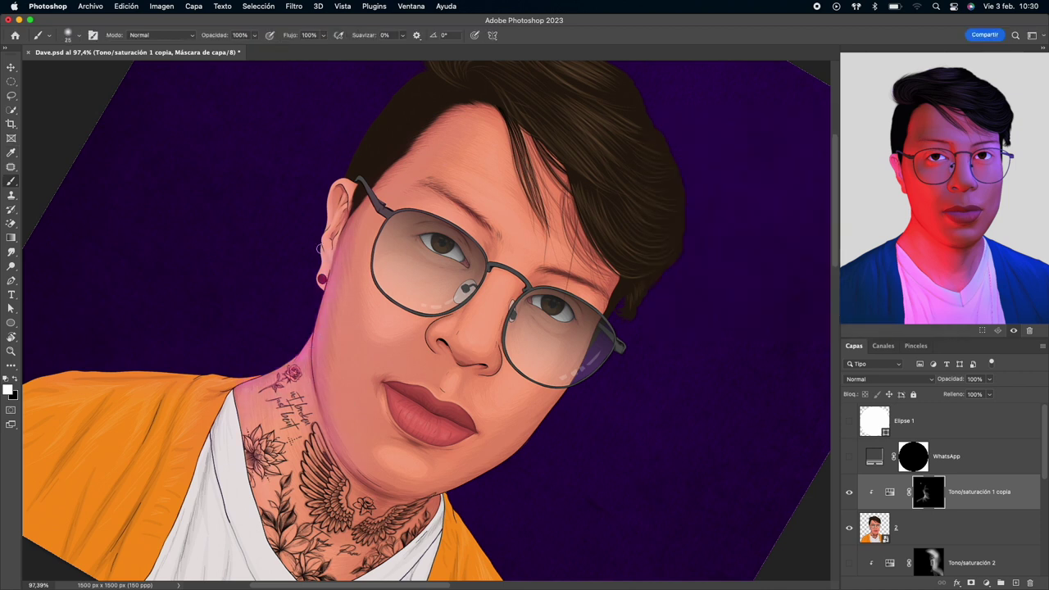
pyautogui.press('Escape')
# Resize the brush to about 49 px and reframe the view
pyautogui.moveTo(304, 321); pyautogui.dragTo(311, 320)
pyautogui.scroll(5, 308, 333)
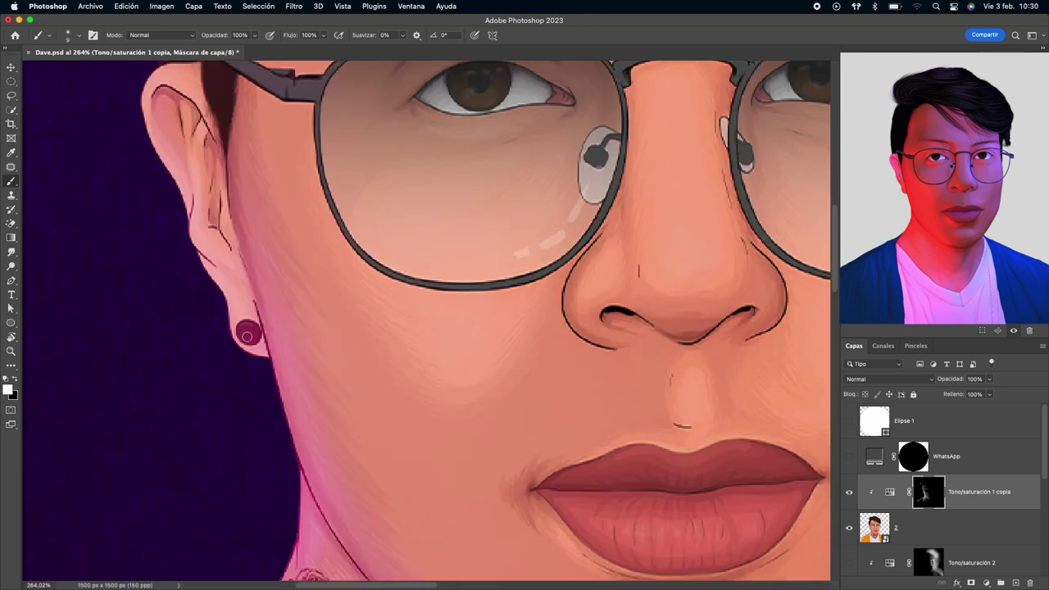
pyautogui.scroll(-4, 310, 344)
pyautogui.scroll(-1, 311, 357)
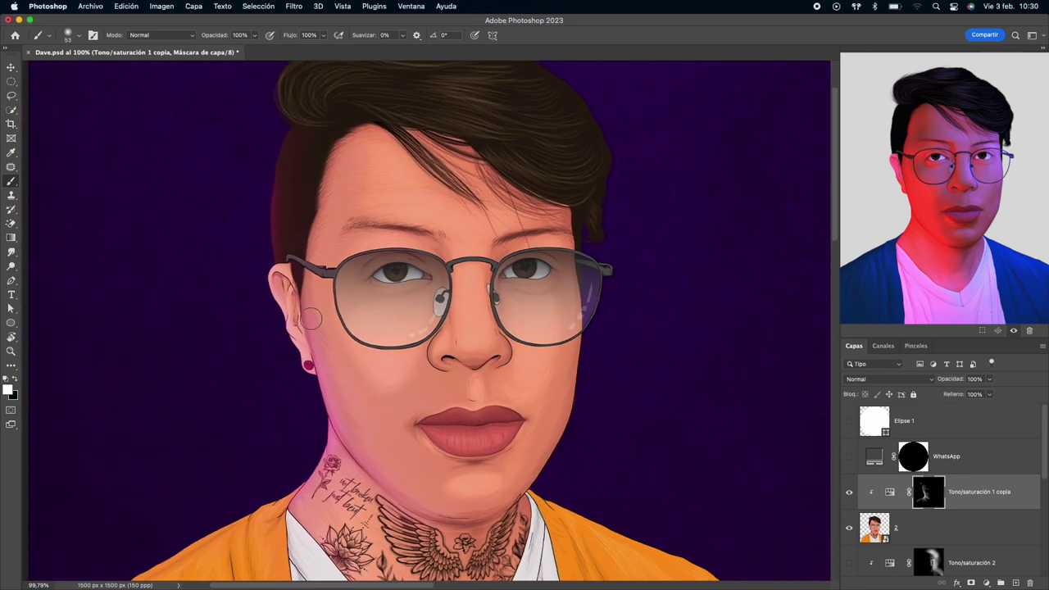
pyautogui.scroll(-5, 352, 391)
pyautogui.scroll(3, 352, 391)
pyautogui.scroll(3, 177, 290)
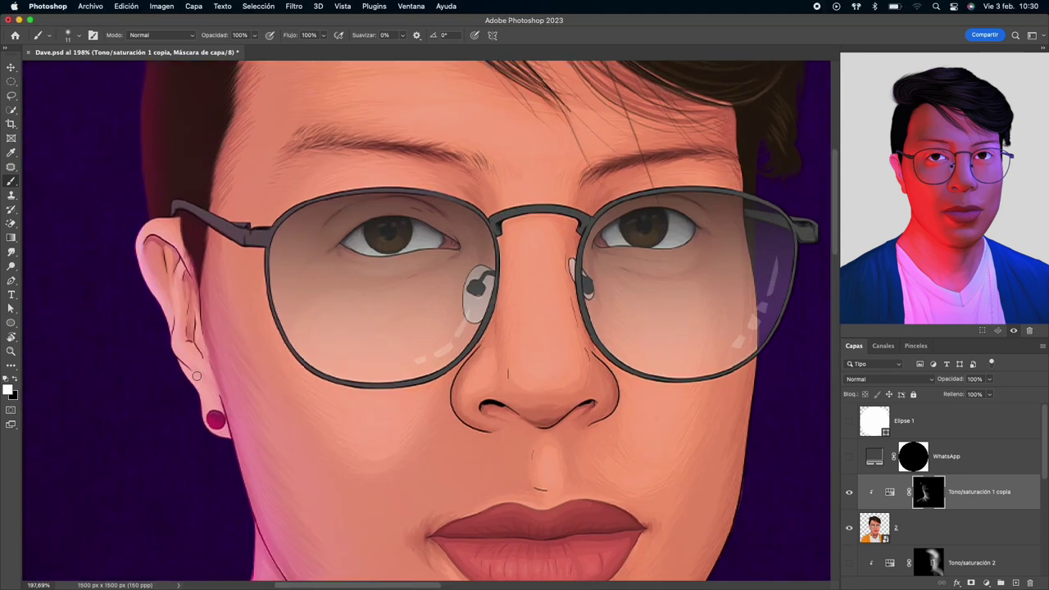
pyautogui.scroll(-2, 178, 290)
pyautogui.scroll(-2, 245, 344)
pyautogui.scroll(-3, 305, 398)
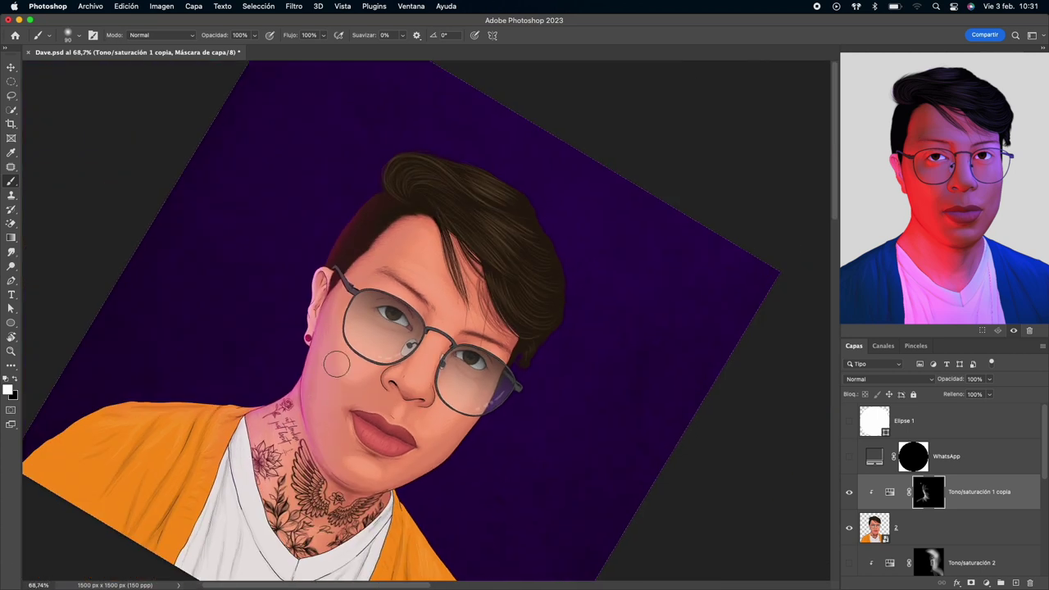
# Rotate the canvas through several tilts until the face lies sideways for painting
pyautogui.moveTo(306, 398); pyautogui.dragTo(328, 432)
pyautogui.scroll(2, 251, 279)
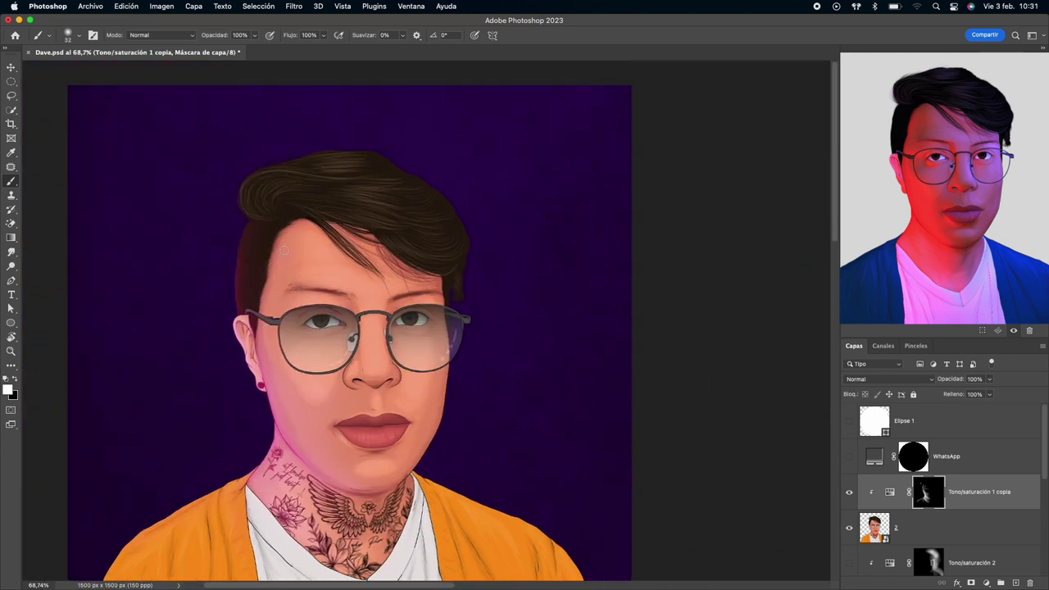
pyautogui.moveTo(273, 350)
pyautogui.mouseDown()
pyautogui.moveTo(360, 322)
pyautogui.moveTo(349, 330)
pyautogui.mouseUp()
pyautogui.scroll(2, 371, 335)
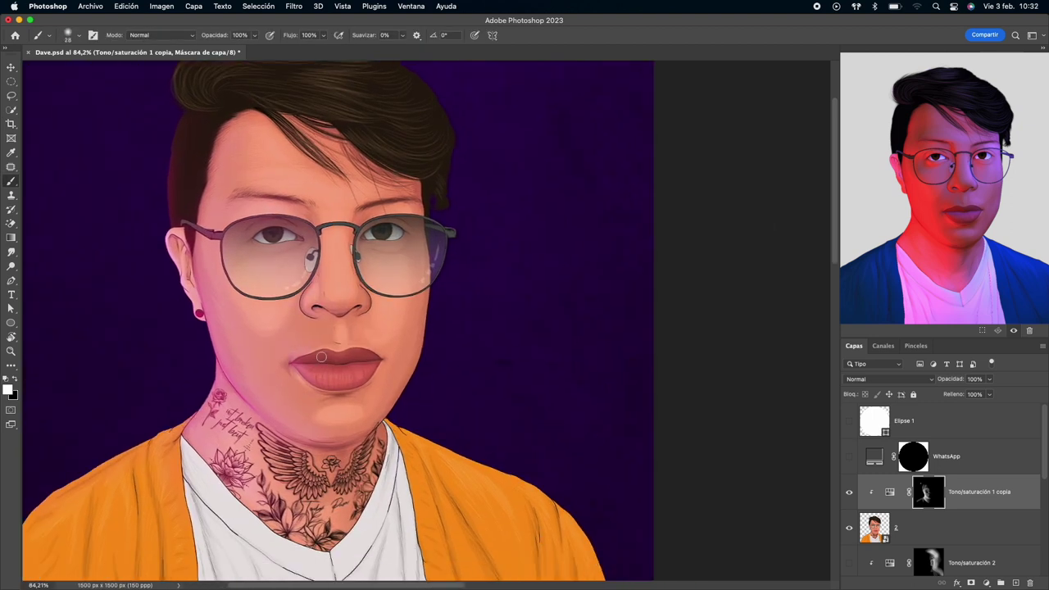
pyautogui.moveTo(321, 379); pyautogui.dragTo(327, 393)
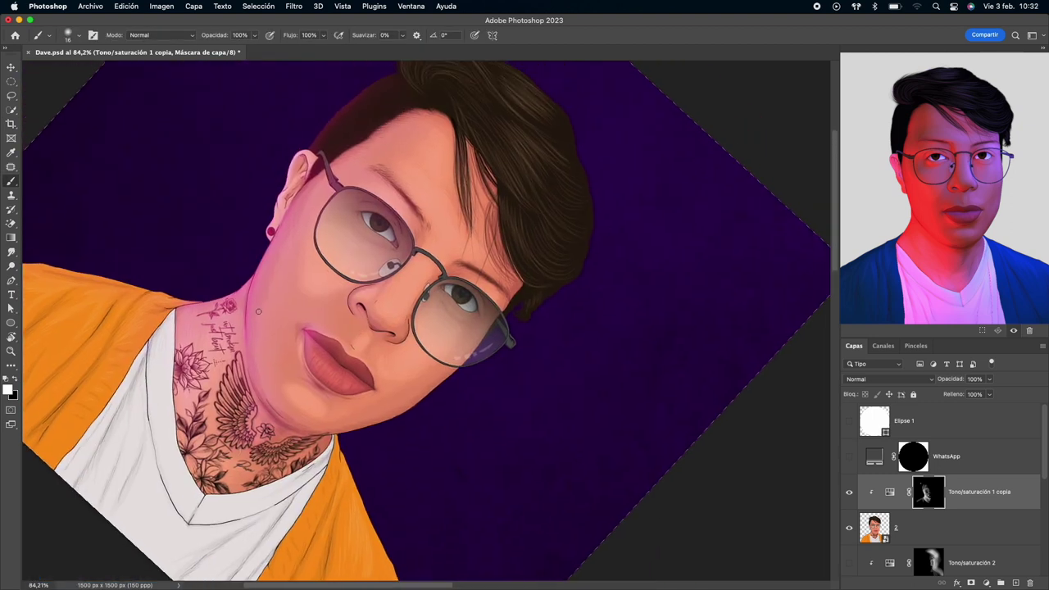
pyautogui.moveTo(266, 370); pyautogui.dragTo(361, 434)
pyautogui.moveTo(342, 395)
pyautogui.mouseDown()
pyautogui.moveTo(363, 348)
pyautogui.moveTo(396, 370)
pyautogui.mouseUp()
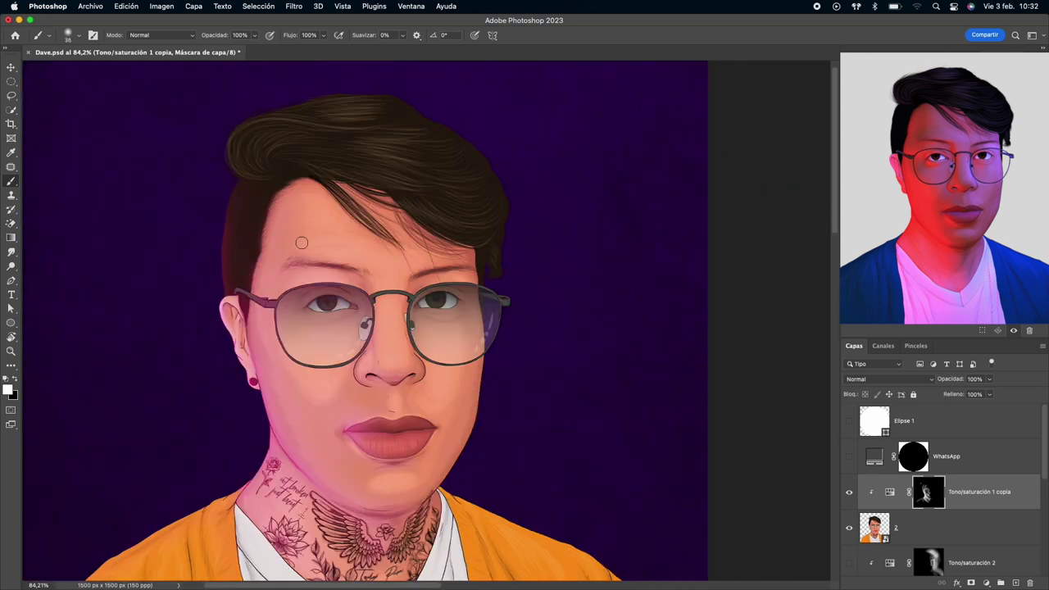
pyautogui.moveTo(245, 233)
pyautogui.mouseDown()
pyautogui.moveTo(380, 355)
pyautogui.moveTo(461, 287)
pyautogui.mouseUp()
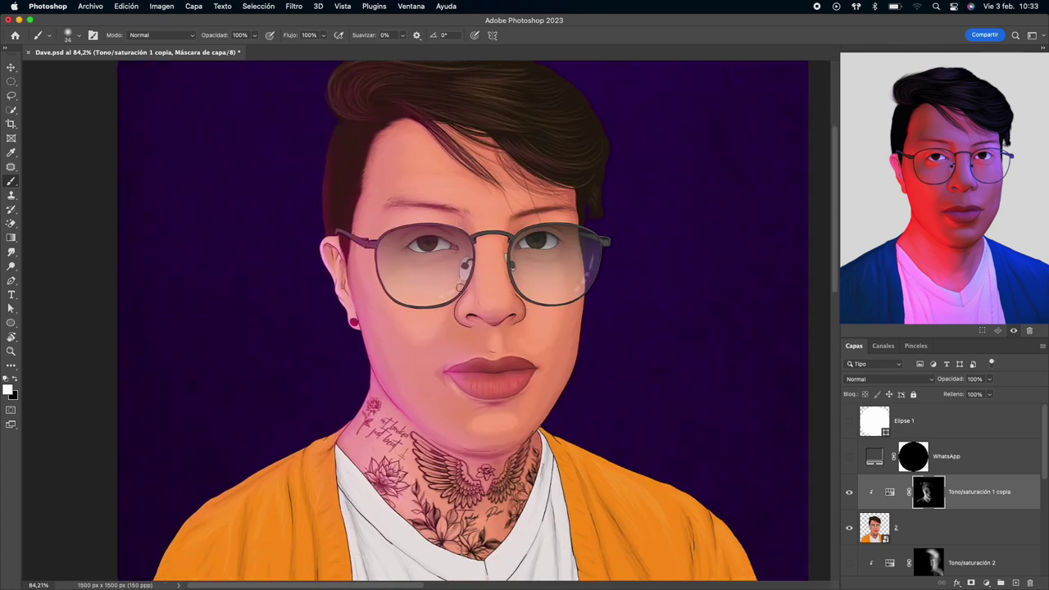
# Pan the view, briefly switching to the Move tool before returning to the brush
pyautogui.scroll(-1, 508, 307)
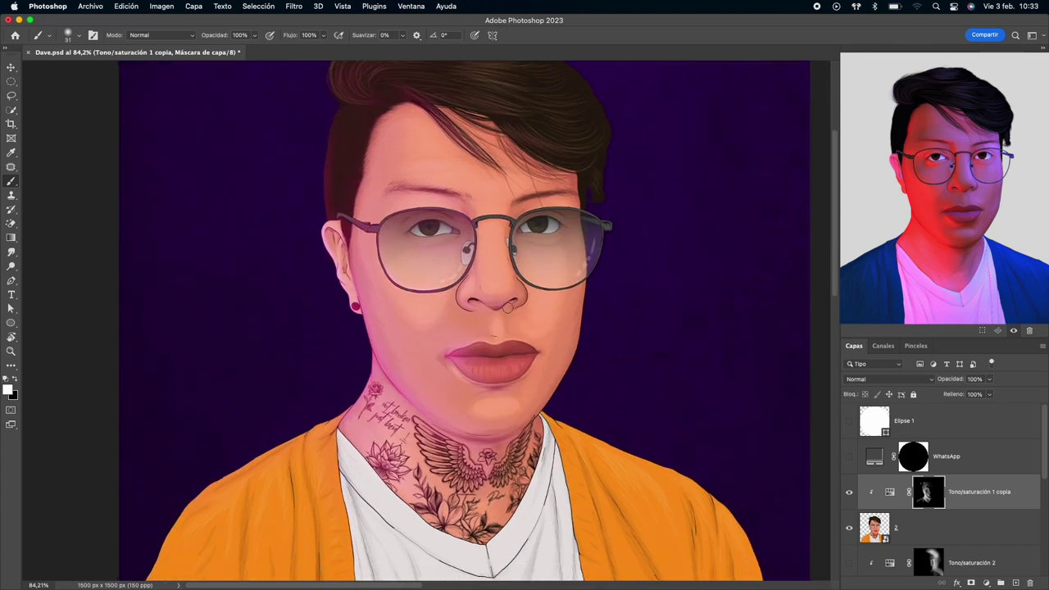
pyautogui.scroll(-4, 368, 327)
pyautogui.hscroll(-4, 367, 328)
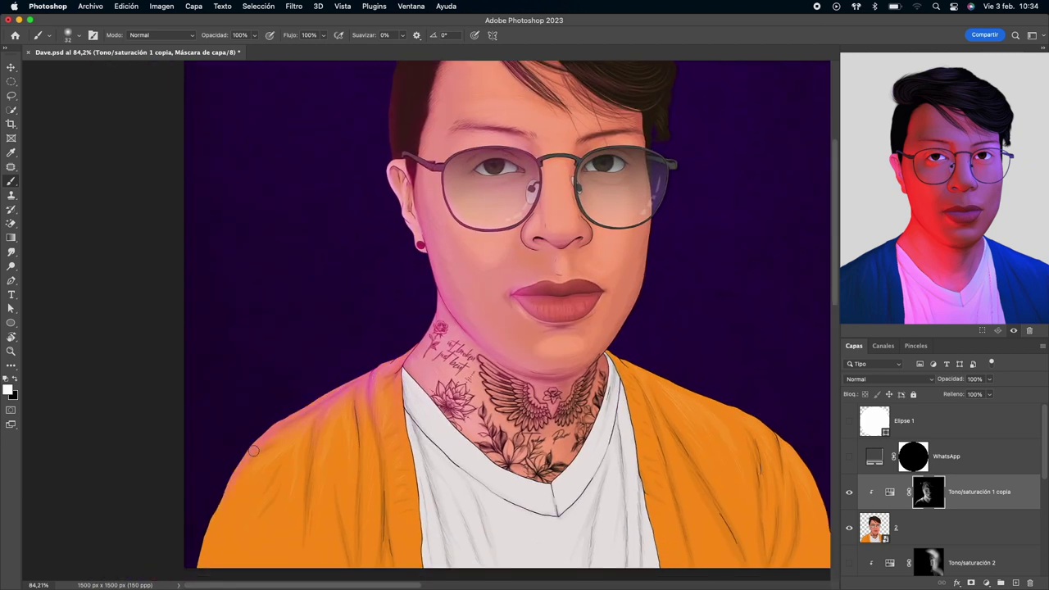
pyautogui.press('v')
pyautogui.scroll(-5, 510, 351)
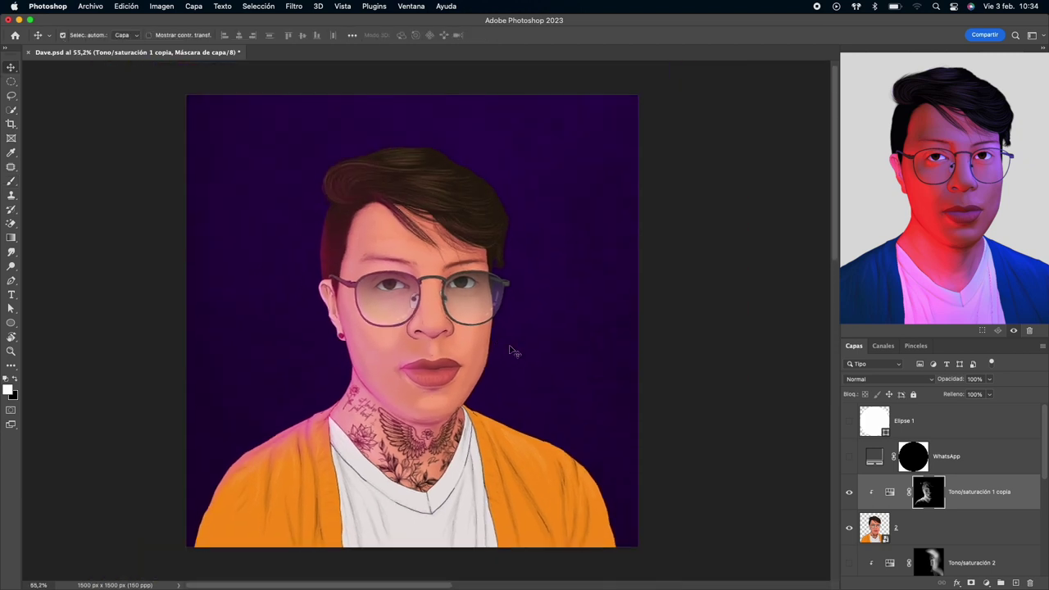
pyautogui.hscroll(-2, 510, 351)
pyautogui.press('b')
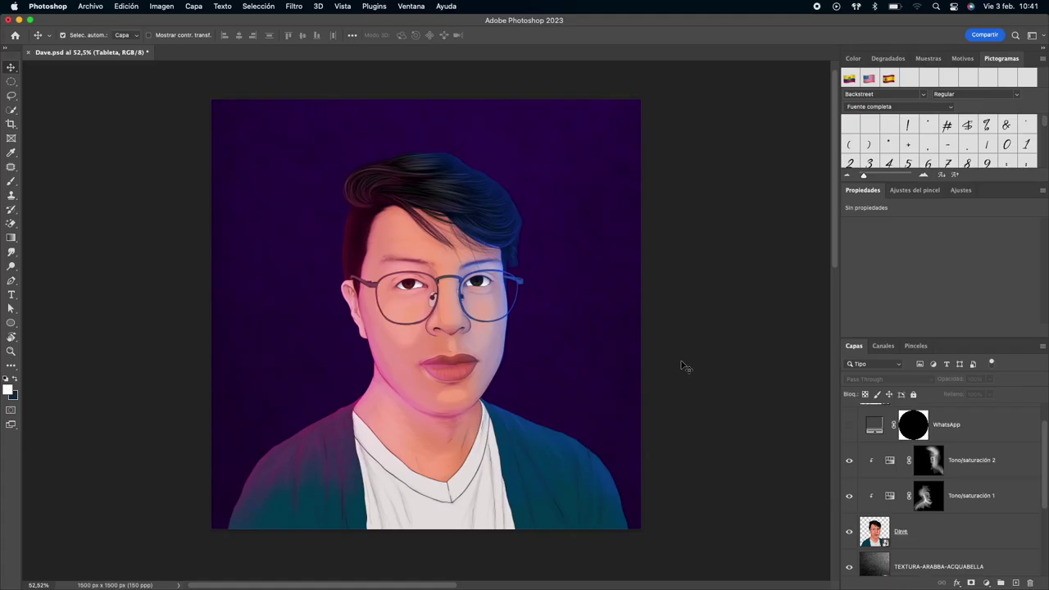
# Lower the blue adjustment to 80% opacity and the pink to 93%, then duplicate the pink one
pyautogui.click(979, 463)
pyautogui.click(989, 379)
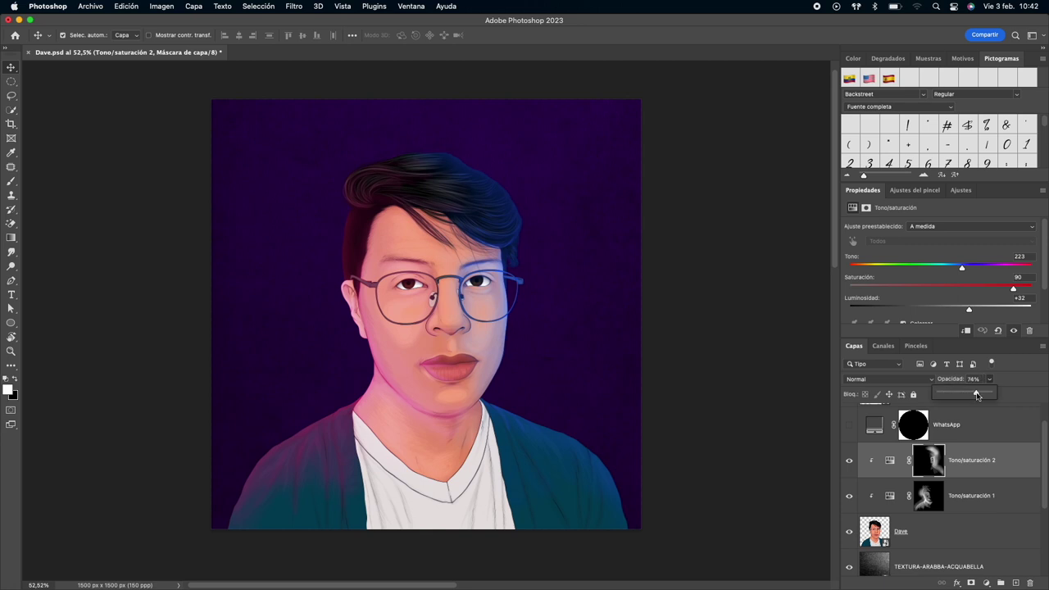
pyautogui.hotkey('alt', '[')
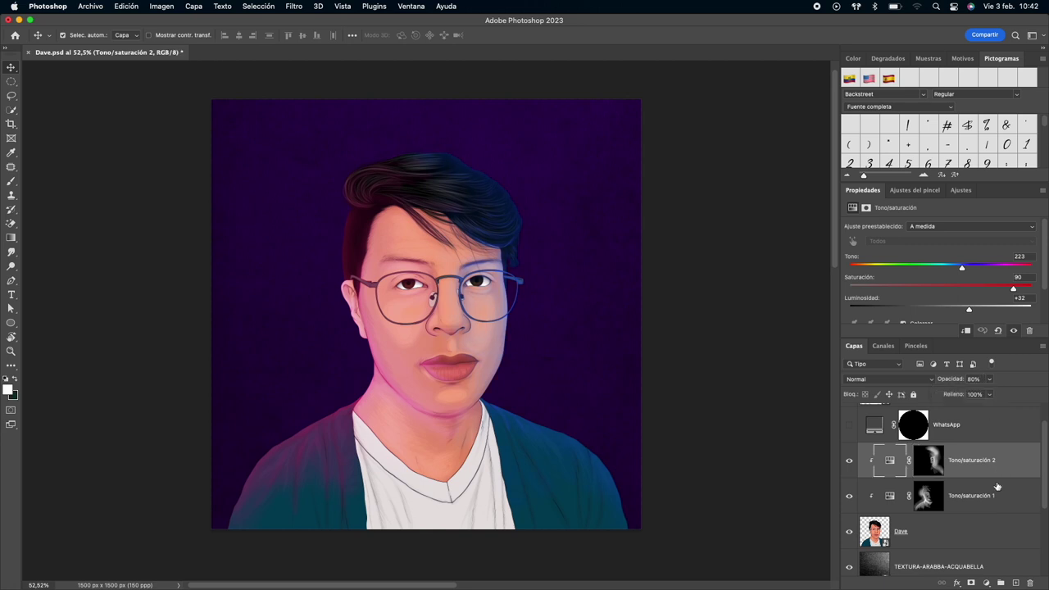
pyautogui.moveTo(981, 395); pyautogui.dragTo(986, 395)
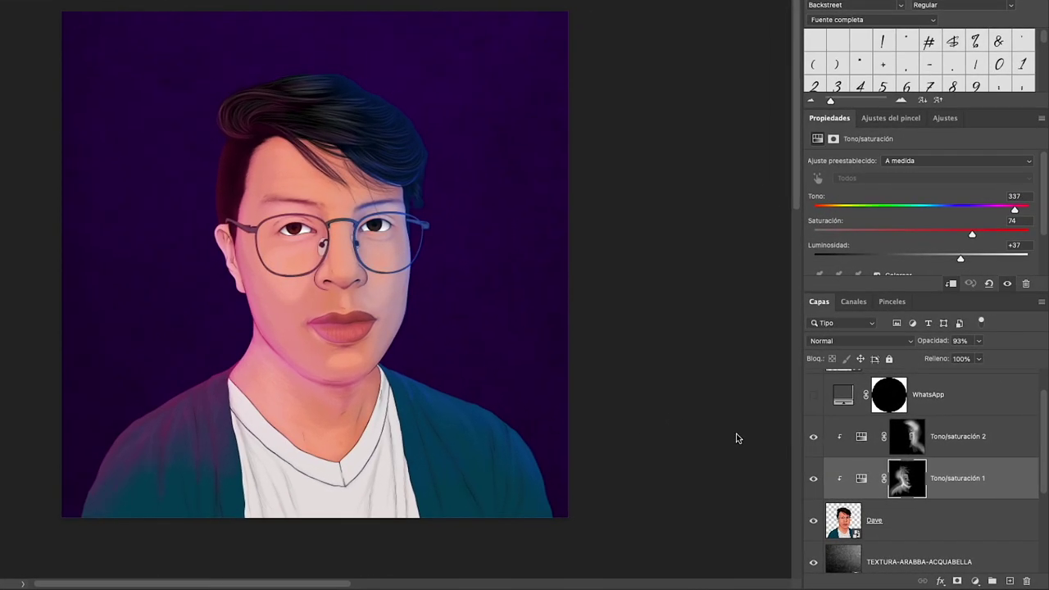
pyautogui.press('super+j')
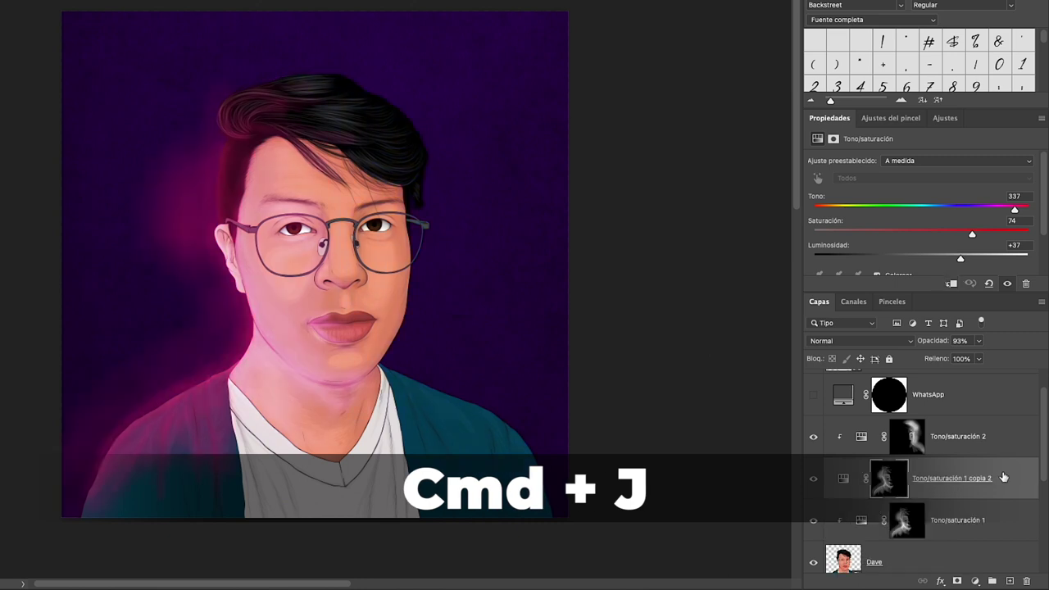
# Clip copy 2 to the portrait, replace its mask with a fresh white one, opacity about 22%
pyautogui.moveTo(937, 492); pyautogui.dragTo(954, 496)
pyautogui.keyDown('alt'); pyautogui.click(953, 497); pyautogui.keyUp('alt')
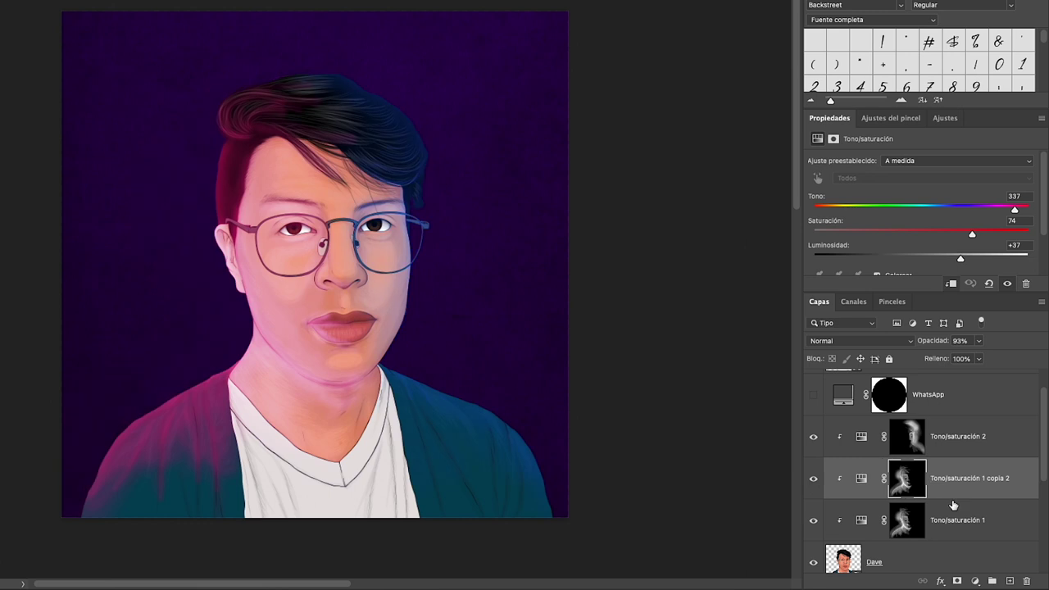
pyautogui.click(907, 479)
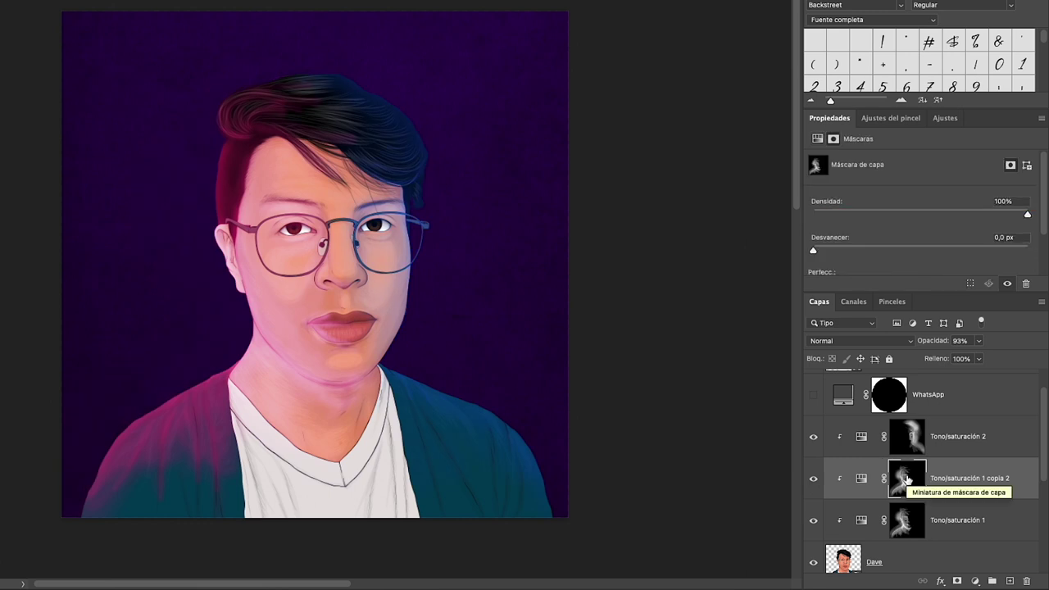
pyautogui.press('Delete')
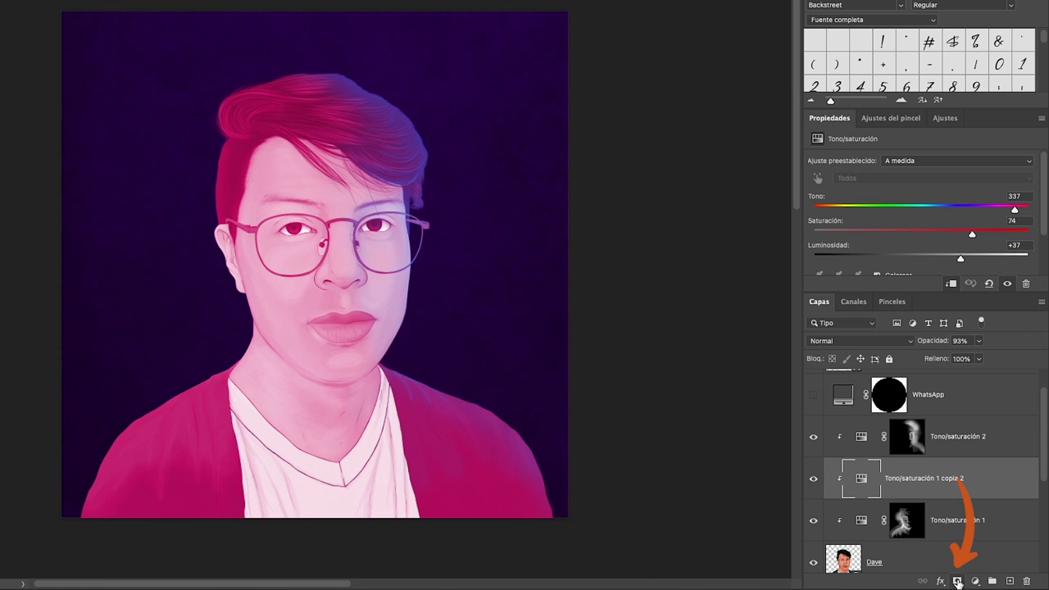
pyautogui.click(957, 581)
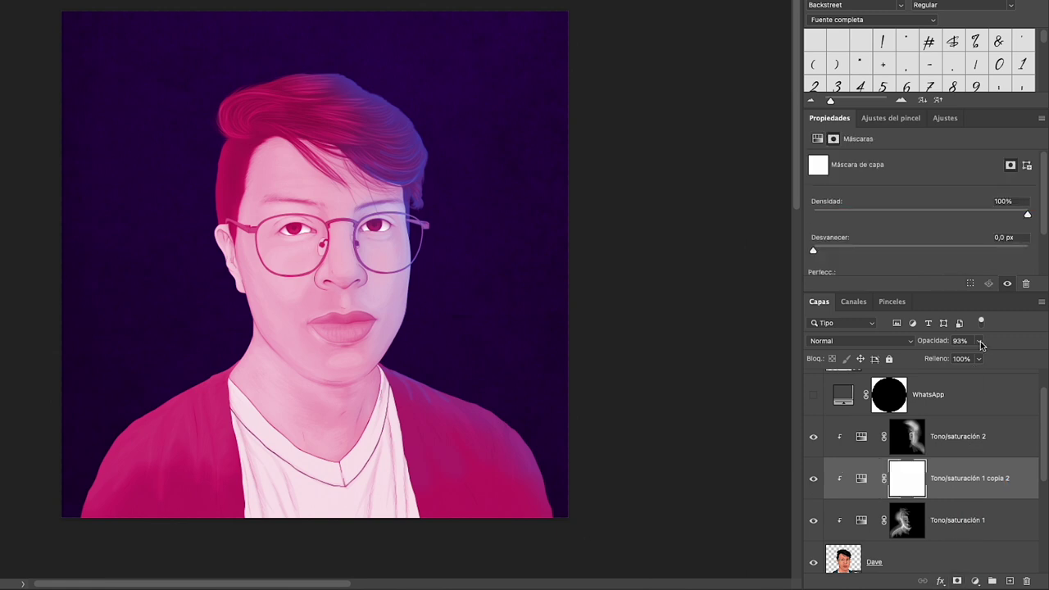
pyautogui.moveTo(980, 344); pyautogui.dragTo(938, 357)
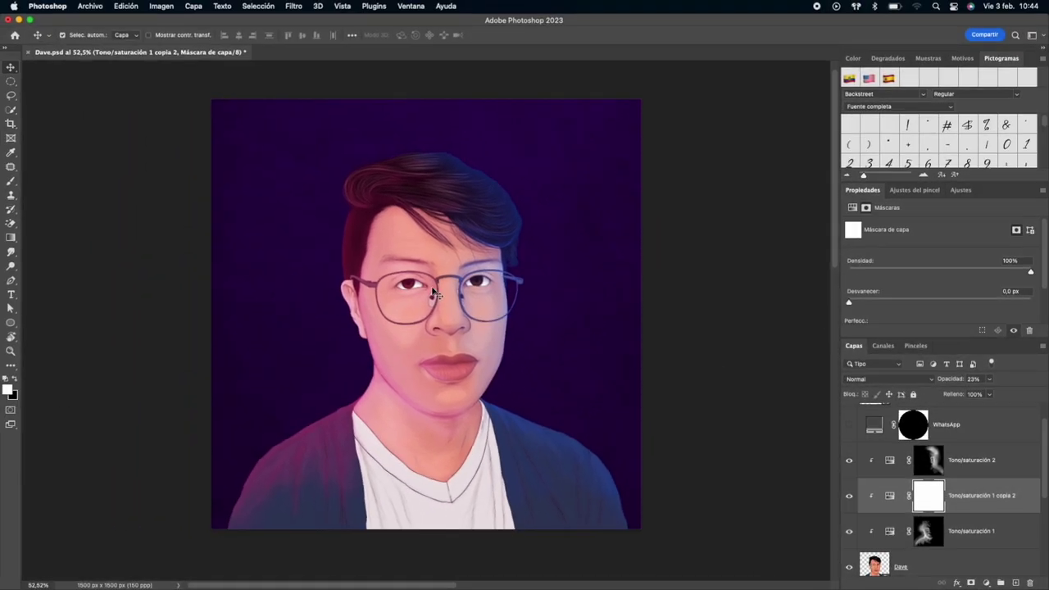
# Enlarge the brush and paint copy 2's mask over the jacket and left of the face
pyautogui.press('b')
pyautogui.moveTo(292, 358); pyautogui.dragTo(300, 358)
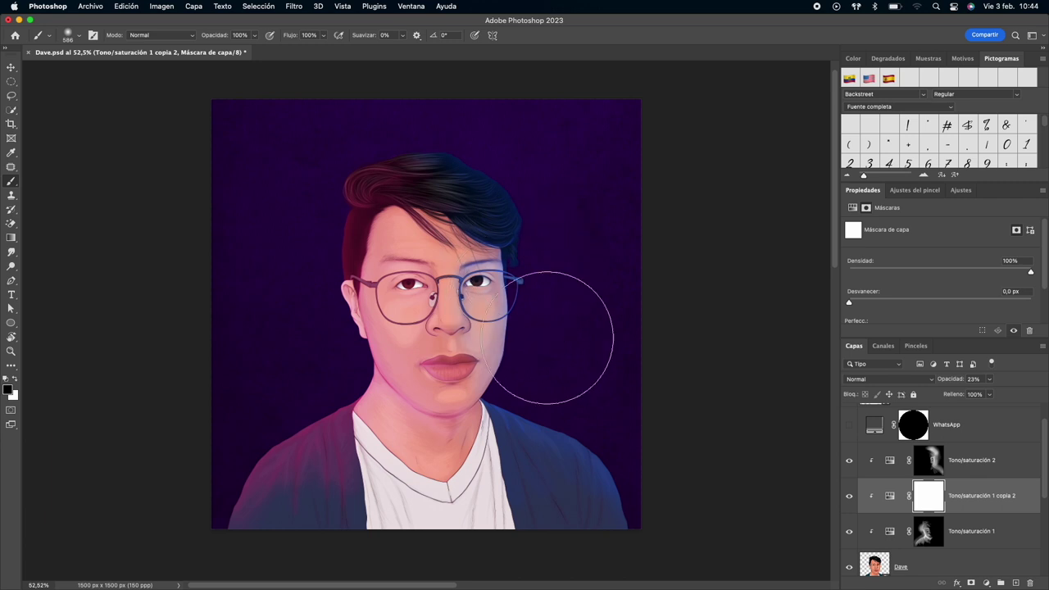
pyautogui.moveTo(557, 385); pyautogui.dragTo(562, 458)
pyautogui.moveTo(452, 141)
pyautogui.mouseDown()
pyautogui.moveTo(316, 206)
pyautogui.moveTo(378, 229)
pyautogui.moveTo(406, 416)
pyautogui.moveTo(540, 156)
pyautogui.mouseUp()
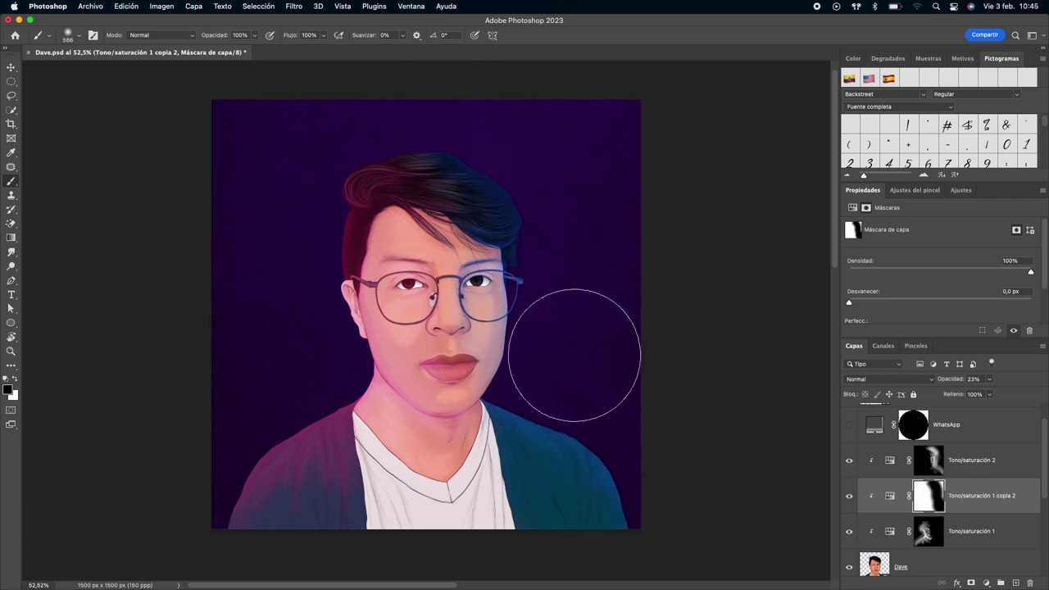
# Toggle the Tono/saturación 1 copia 2 adjustment to compare the portrait with and without it
pyautogui.press('v')
pyautogui.click(731, 361)
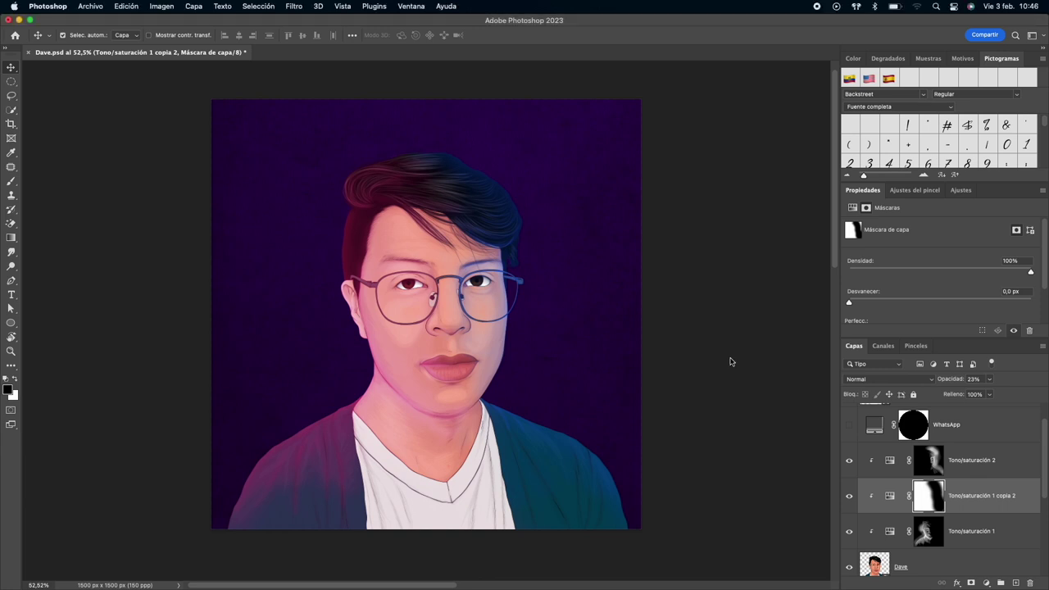
pyautogui.click(850, 497)
pyautogui.click(850, 497)
pyautogui.click(850, 497)
pyautogui.click(850, 496)
pyautogui.click(978, 380)
pyautogui.scroll(-5, 979, 381)
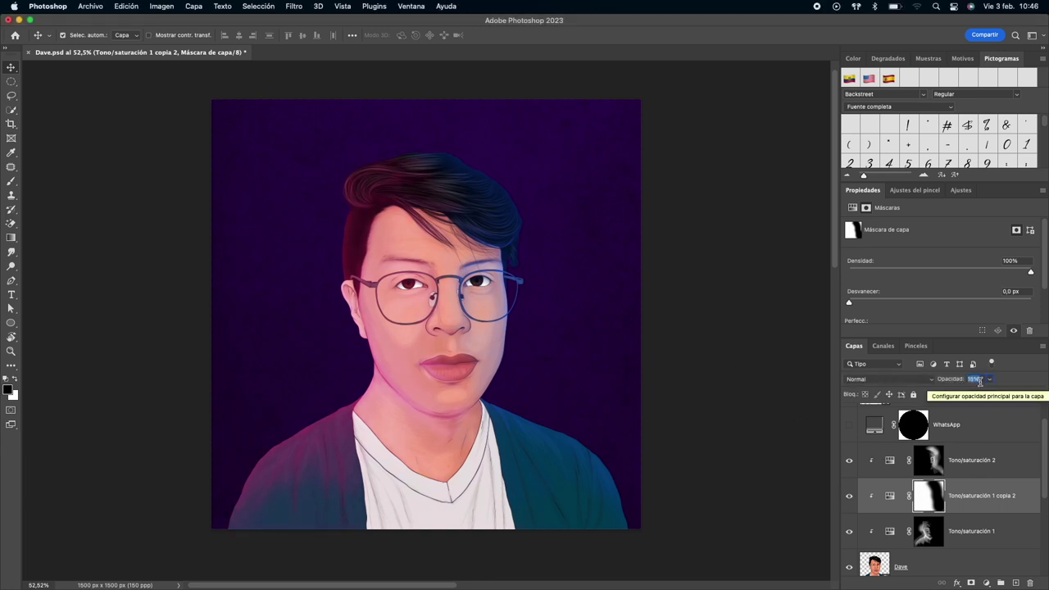
# Duplicate Tono/saturación 2 at 10% opacity and mask the copy off the portrait's left side
pyautogui.moveTo(971, 460); pyautogui.dragTo(989, 583)
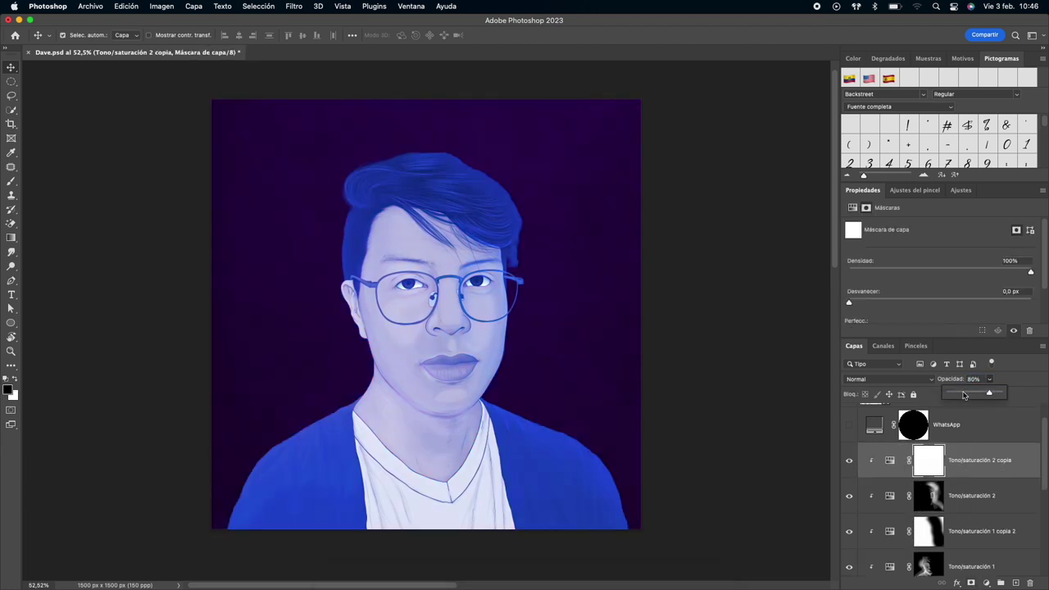
pyautogui.moveTo(989, 379); pyautogui.dragTo(958, 395)
pyautogui.press('b')
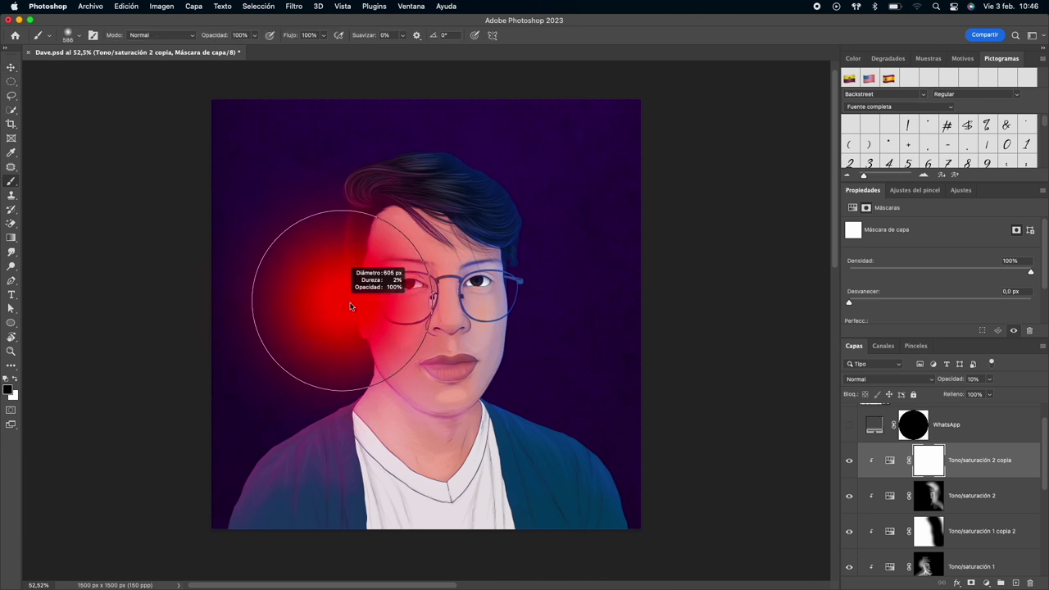
pyautogui.moveTo(332, 336); pyautogui.dragTo(340, 393)
pyautogui.press('v')
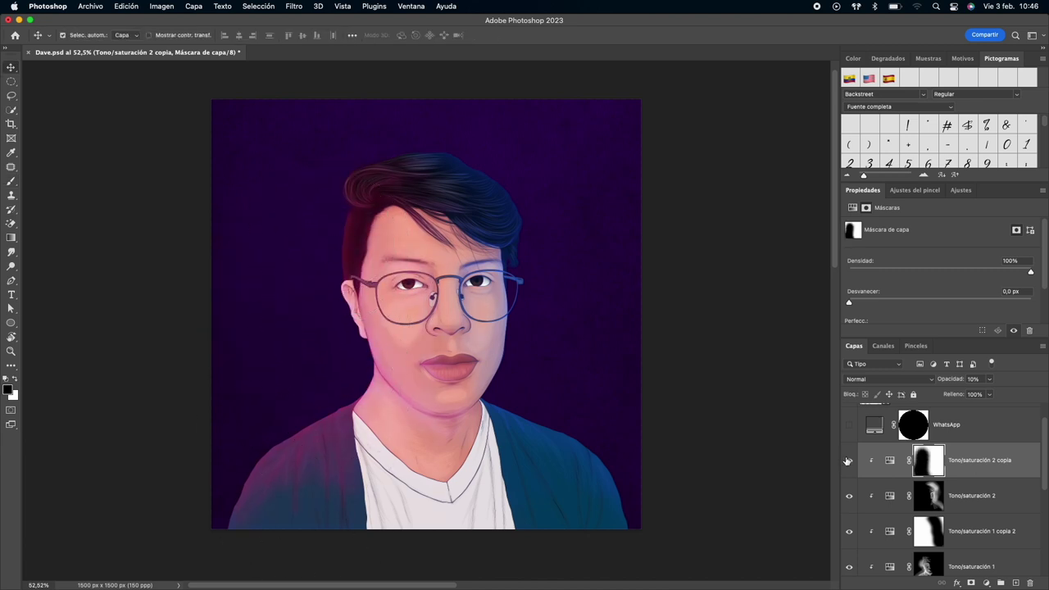
pyautogui.scroll(1, 849, 464)
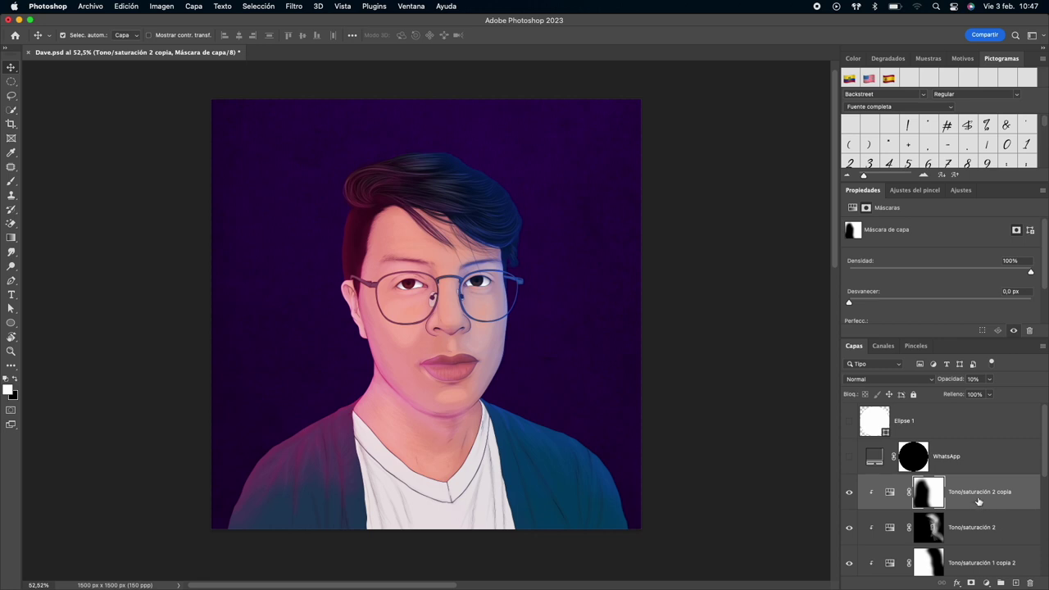
pyautogui.scroll(-1, 978, 502)
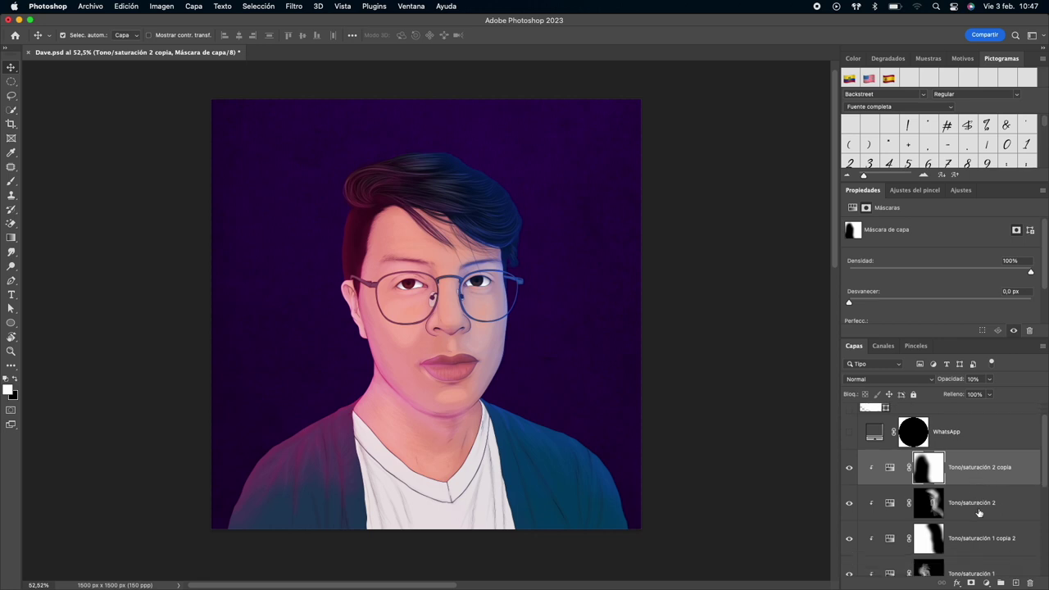
pyautogui.click(988, 583)
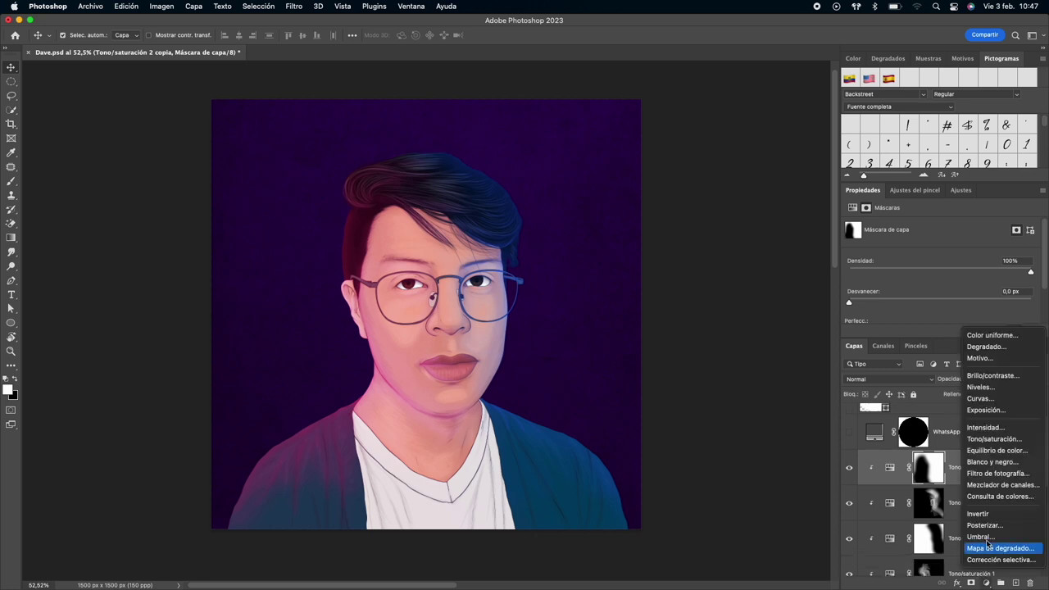
# Add a Color uniforme fill layer in light purple #a97fff over the portrait
pyautogui.click(987, 336)
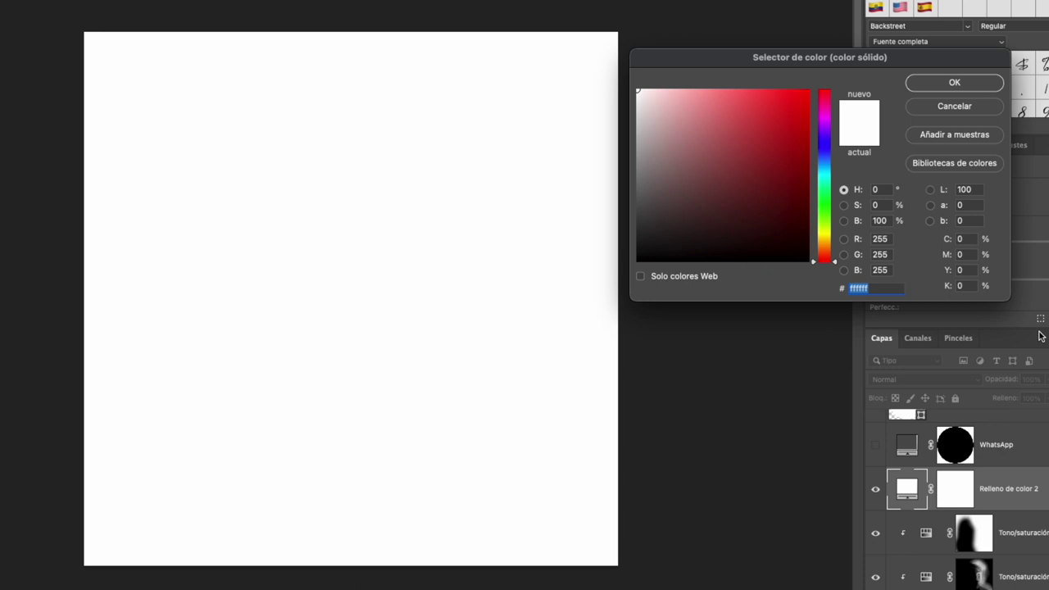
pyautogui.click(723, 89)
pyautogui.click(825, 144)
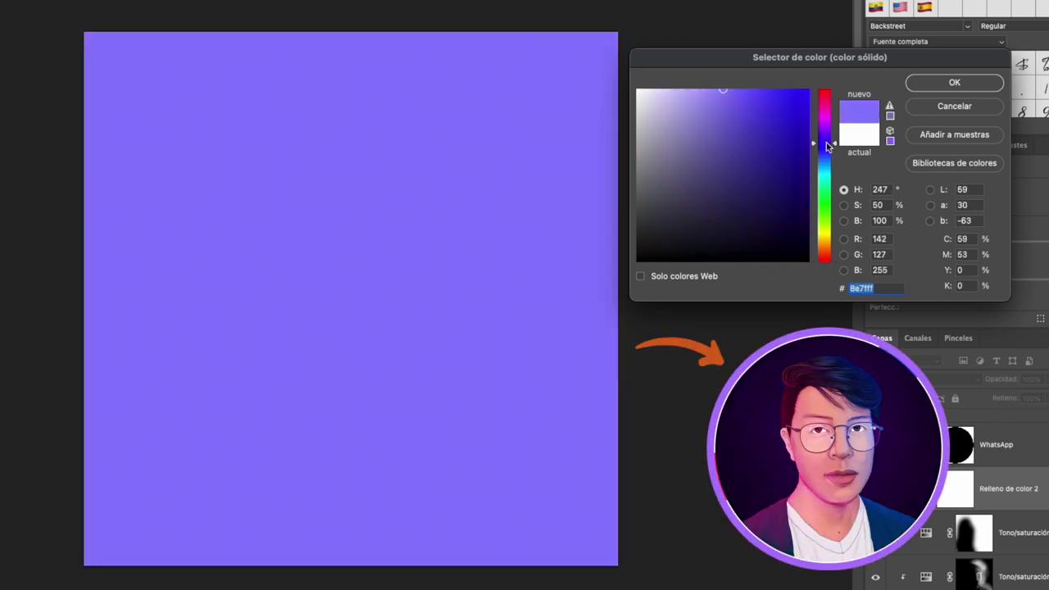
pyautogui.moveTo(828, 146)
pyautogui.mouseDown()
pyautogui.moveTo(825, 172)
pyautogui.moveTo(834, 137)
pyautogui.mouseUp()
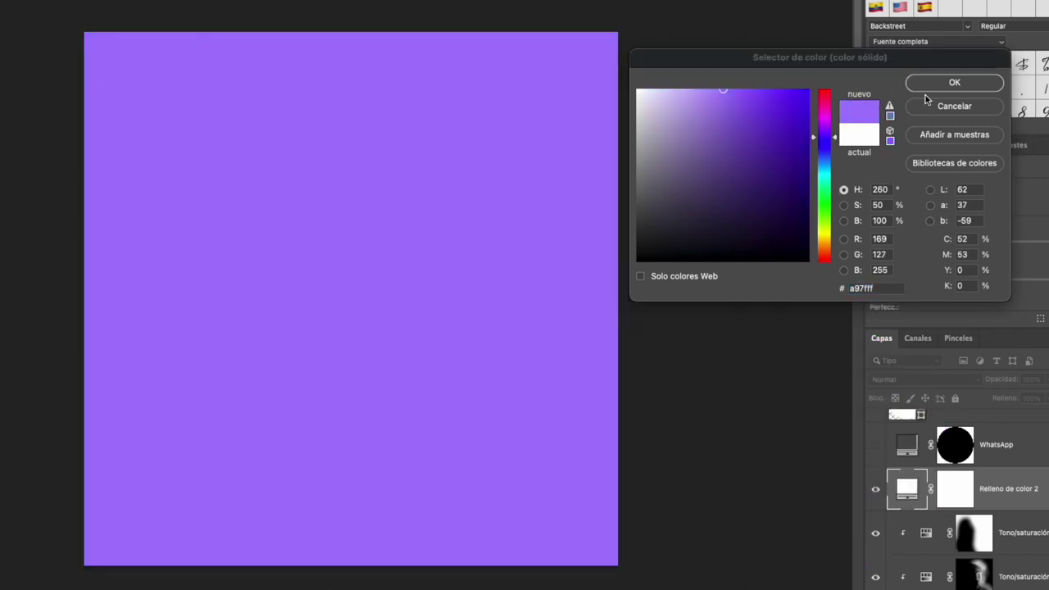
pyautogui.click(929, 87)
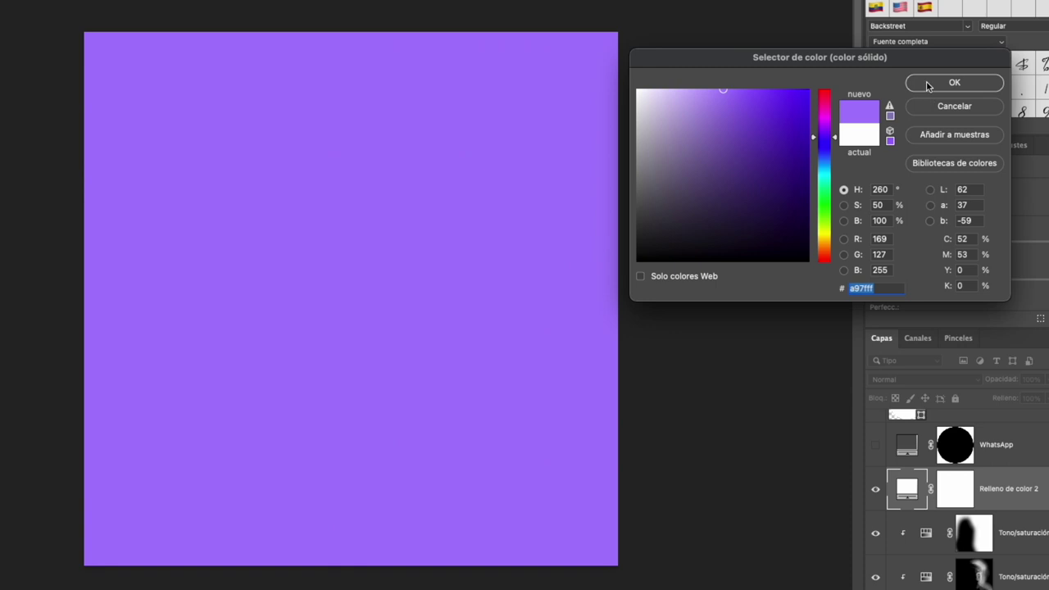
pyautogui.click(929, 85)
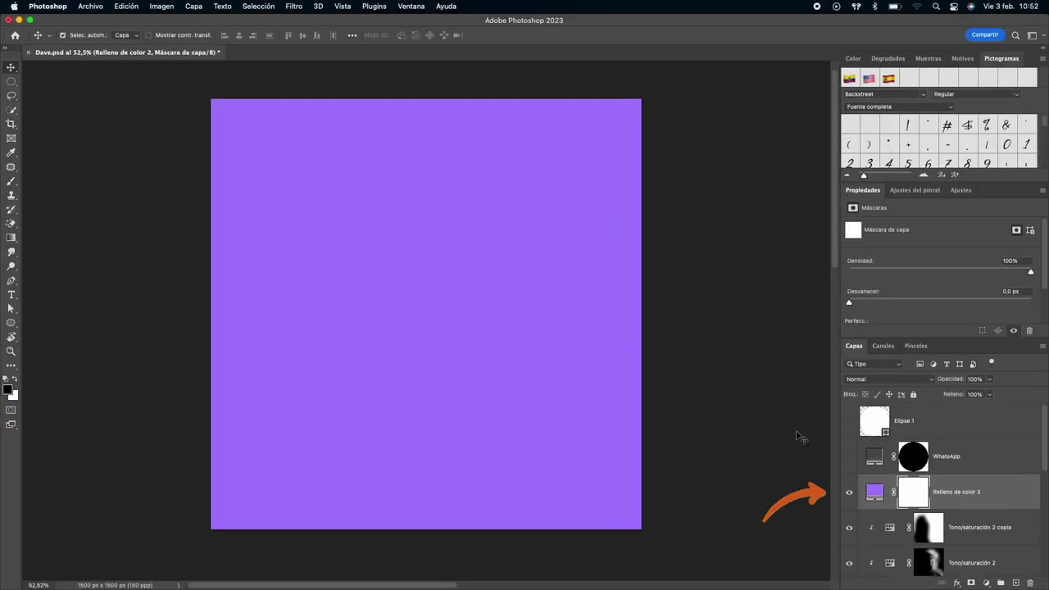
# Shrink the Elipse 1 white circle slightly inside the canvas with Free Transform
pyautogui.click(847, 480)
pyautogui.click(849, 494)
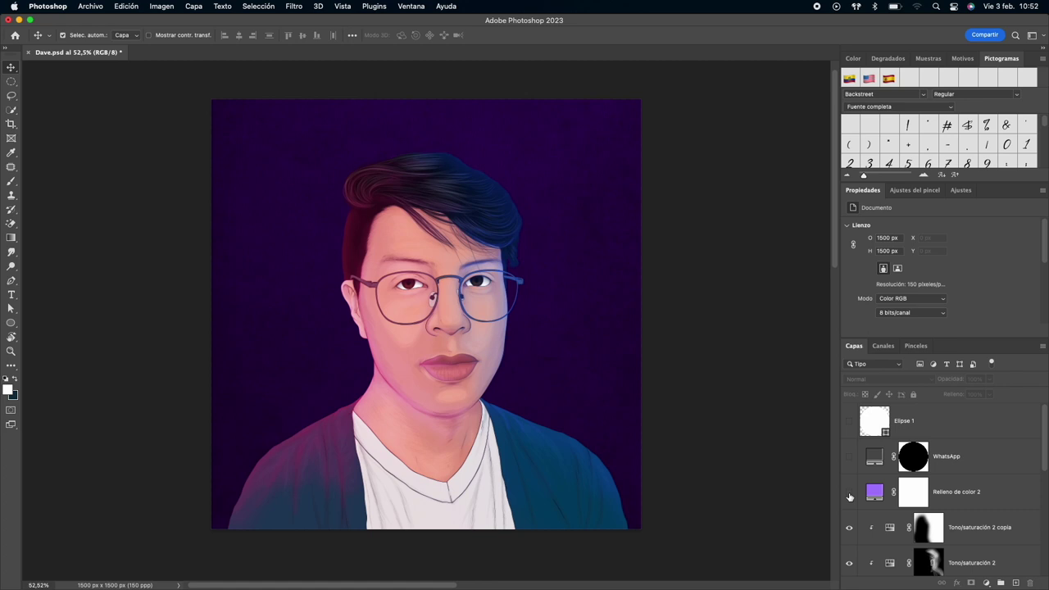
pyautogui.click(849, 423)
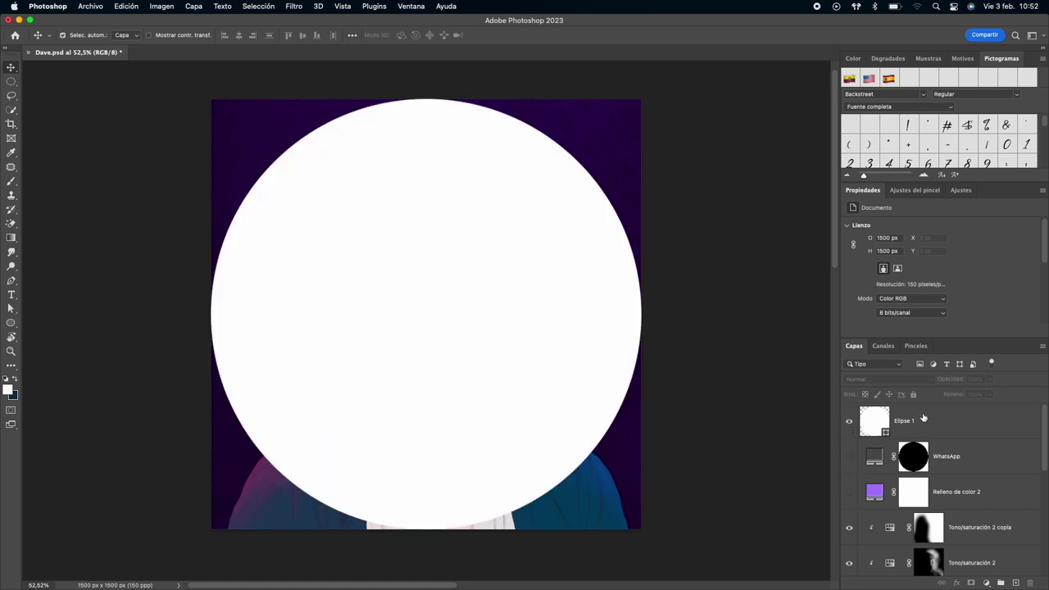
pyautogui.hotkey('ctrl', 't')
pyautogui.moveTo(641, 99); pyautogui.dragTo(627, 111)
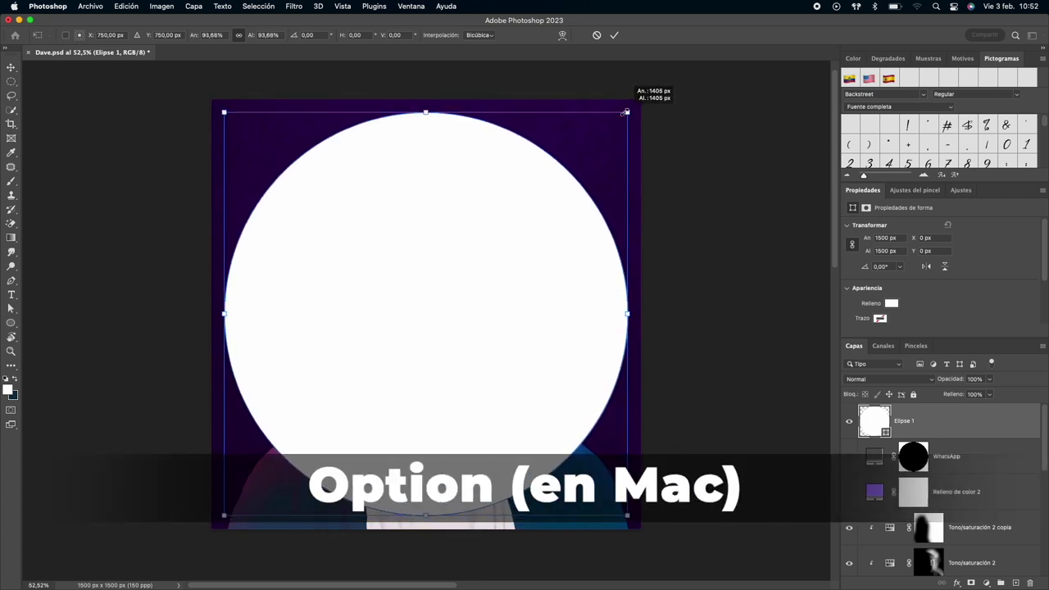
pyautogui.click(612, 37)
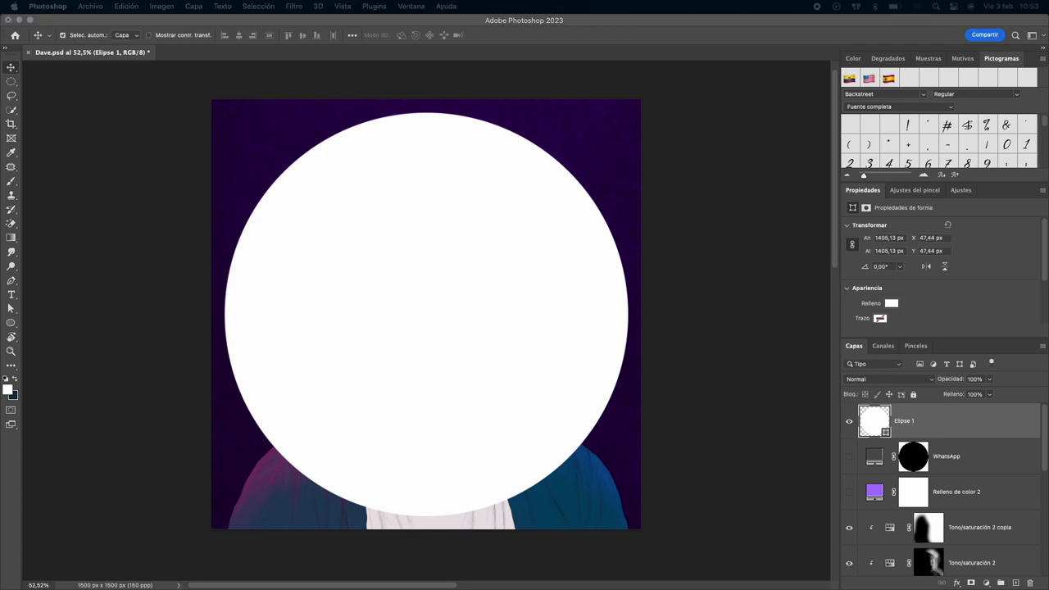
# Paint the Relleno de color 2 mask black inside the circle to reveal the portrait
pyautogui.click(849, 421)
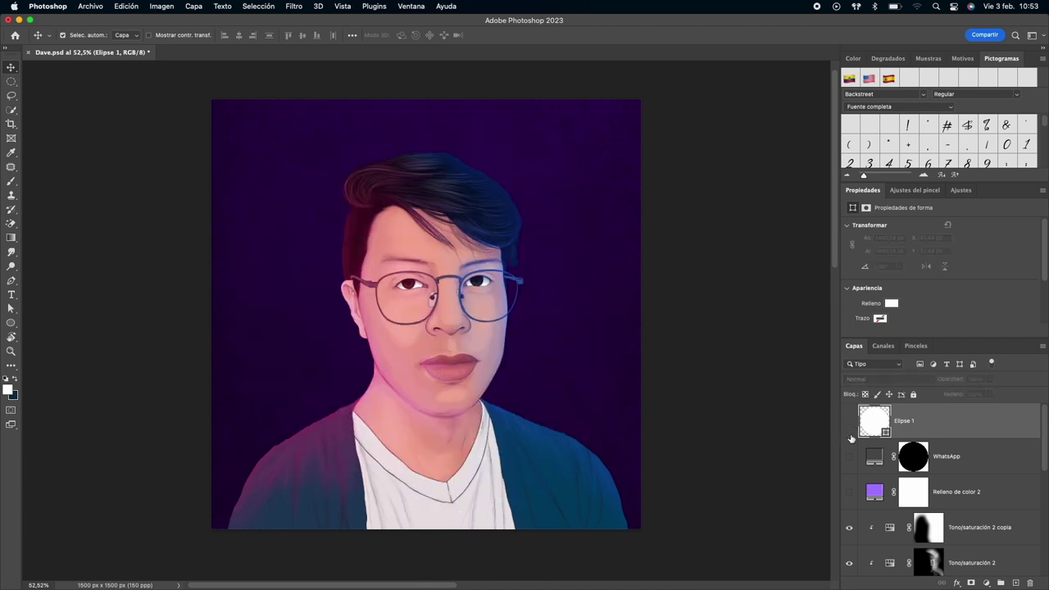
pyautogui.click(849, 491)
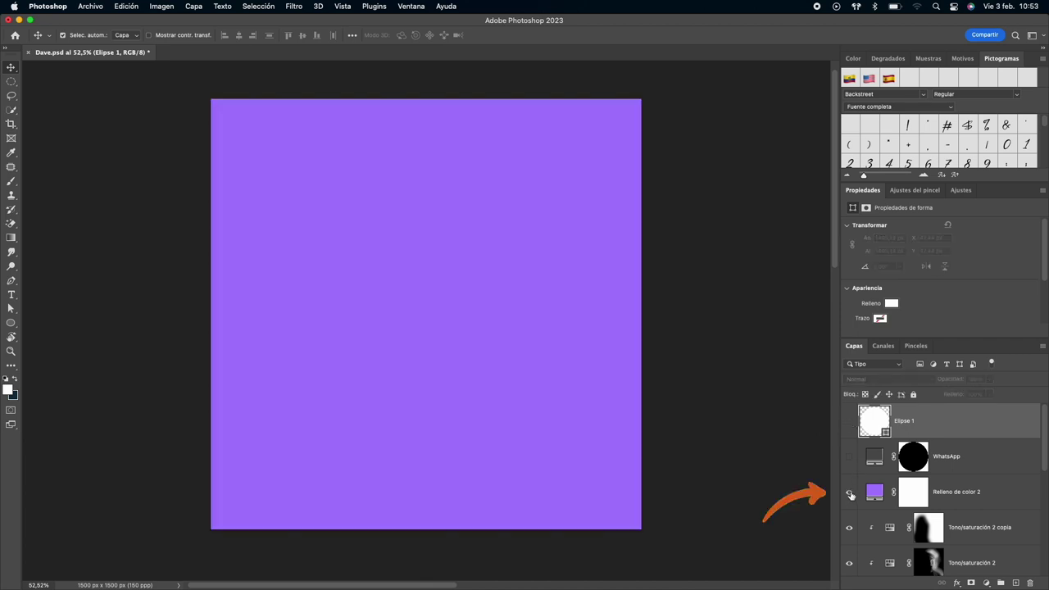
pyautogui.click(919, 492)
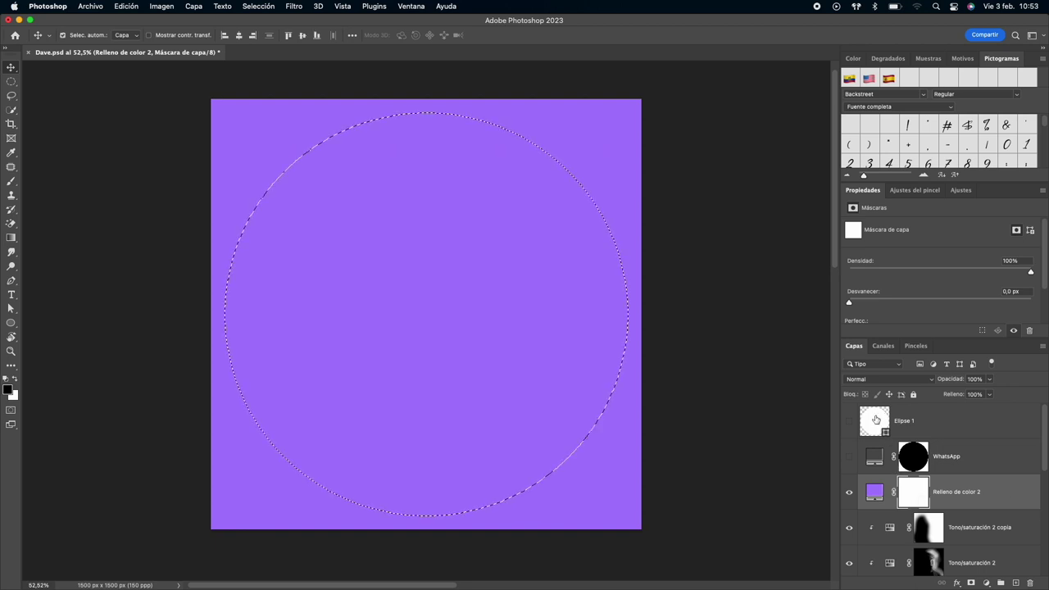
pyautogui.press('b')
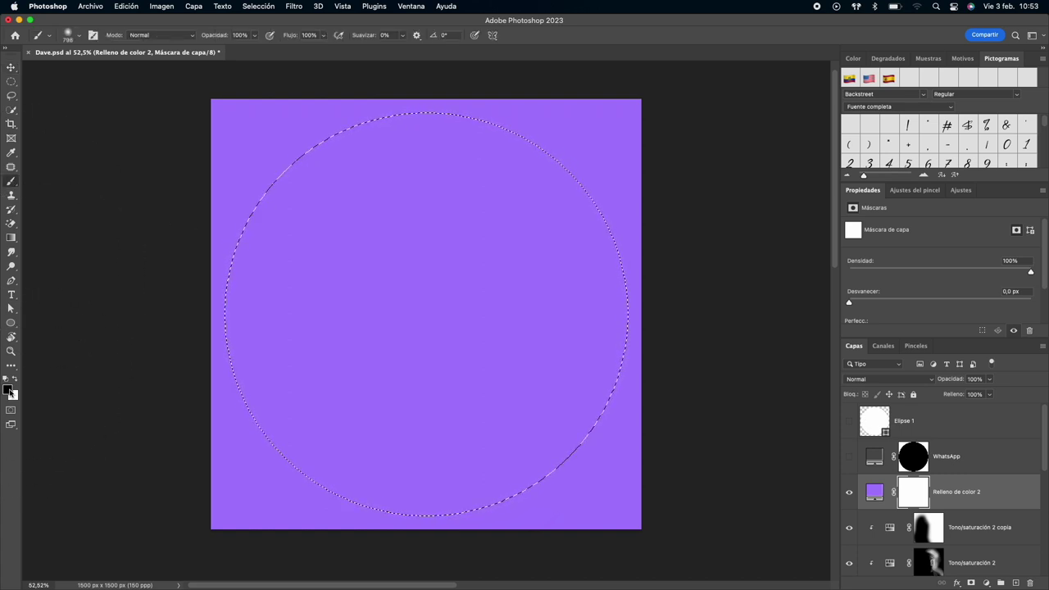
pyautogui.moveTo(270, 230)
pyautogui.mouseDown()
pyautogui.moveTo(328, 237)
pyautogui.moveTo(352, 164)
pyautogui.moveTo(269, 316)
pyautogui.moveTo(512, 369)
pyautogui.mouseUp()
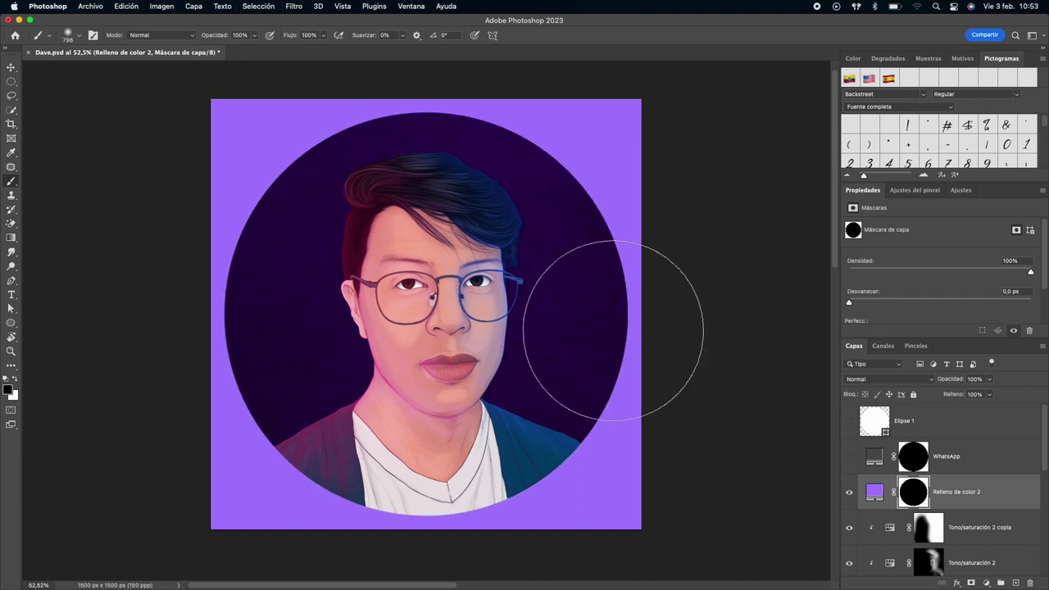
pyautogui.press('v')
# Select the portrait and its adjustment layers and nudge them slightly up and right
pyautogui.click(975, 527)
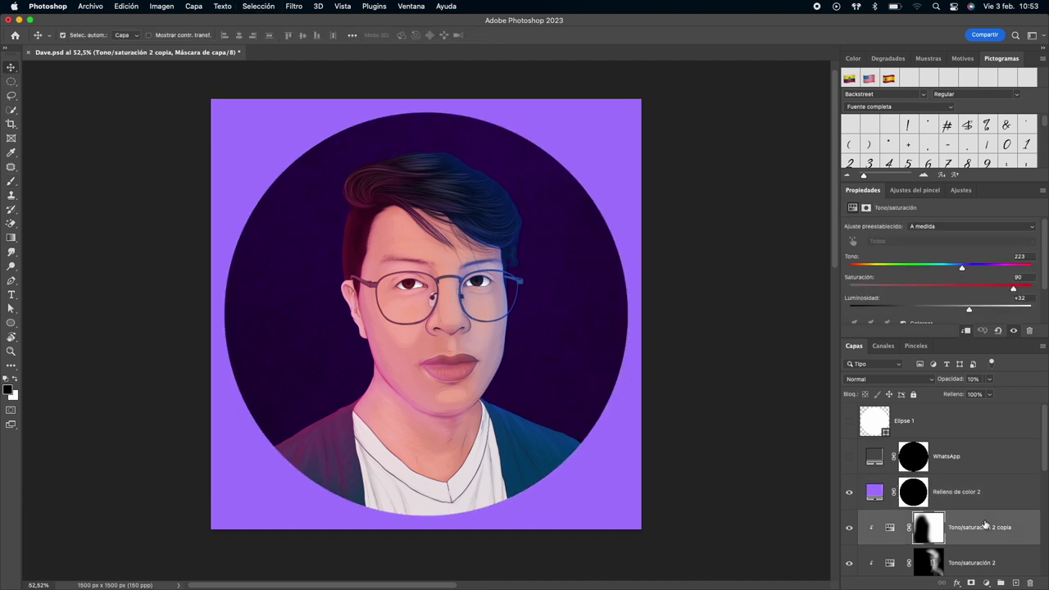
pyautogui.scroll(-2, 942, 492)
pyautogui.keyDown('shift'); pyautogui.click(975, 467); pyautogui.keyUp('shift')
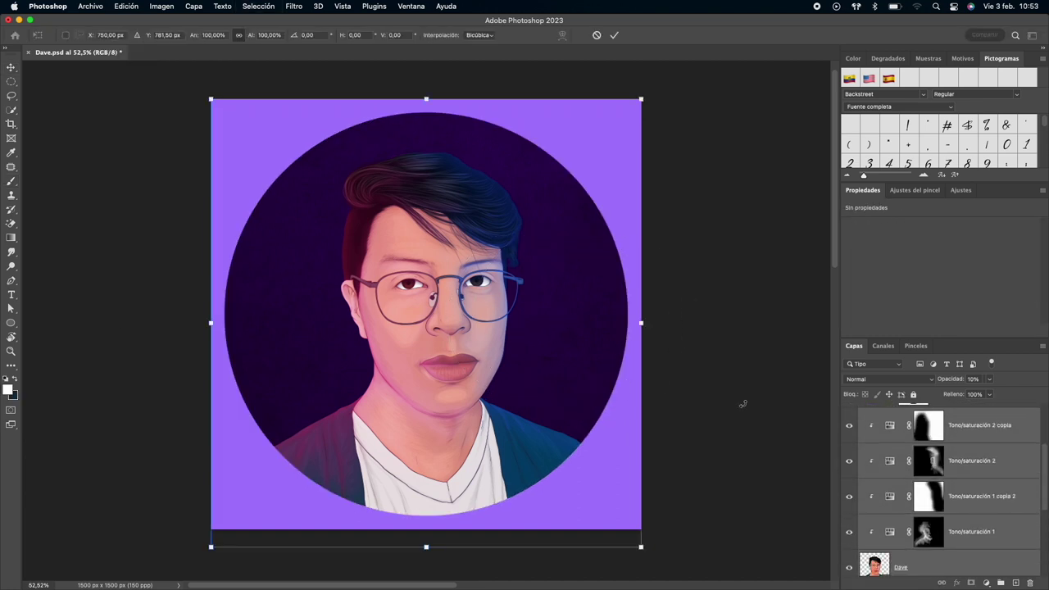
pyautogui.hotkey('shift', 'Right')
pyautogui.hotkey('shift', 'Up')
pyautogui.hotkey('shift', 'Left')
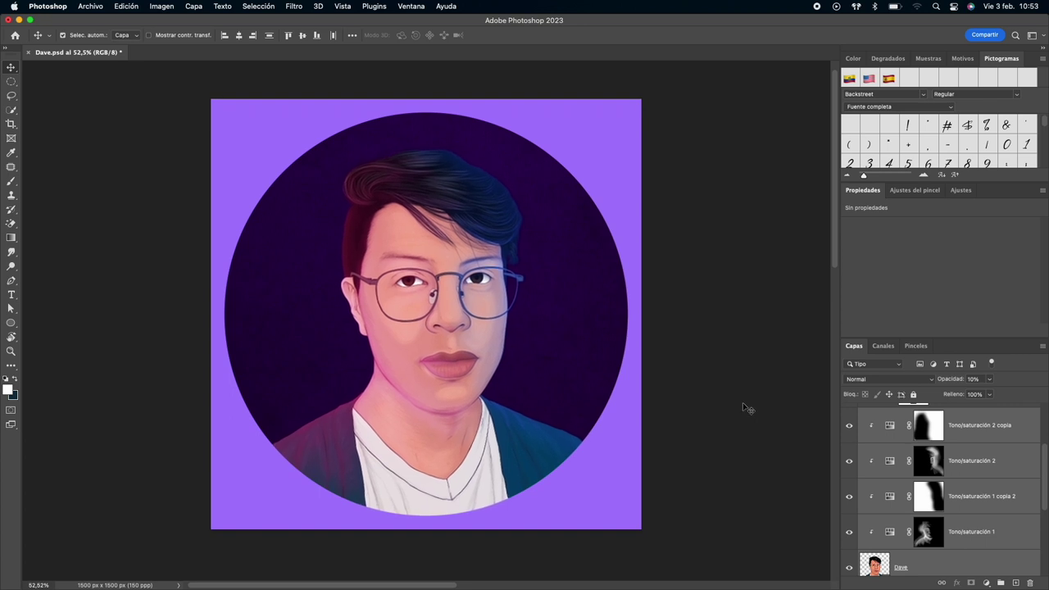
# Show the Elipse 1 circle and remove its fill
pyautogui.scroll(3, 921, 453)
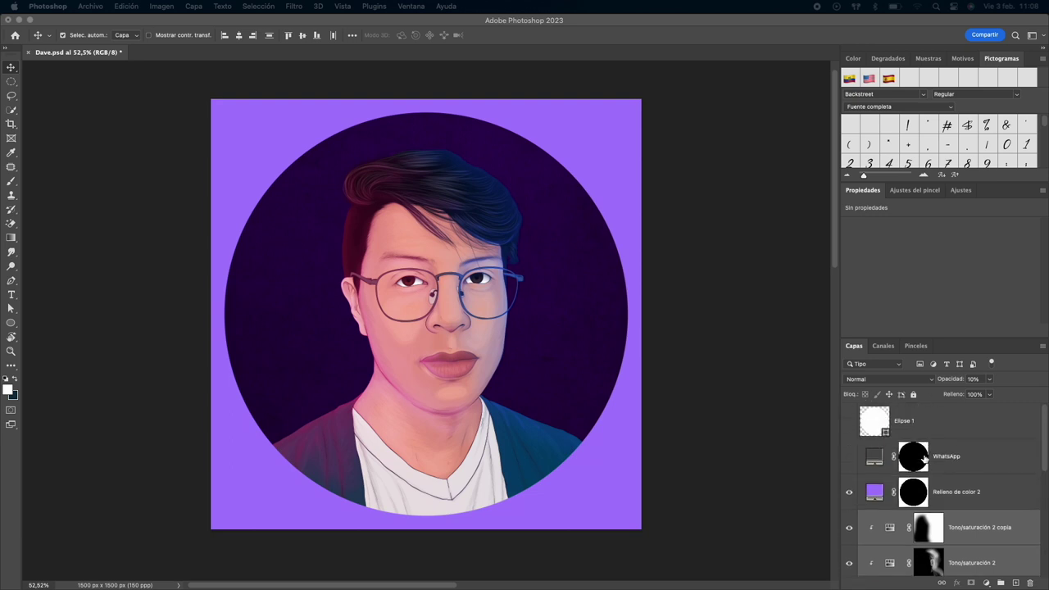
pyautogui.click(967, 424)
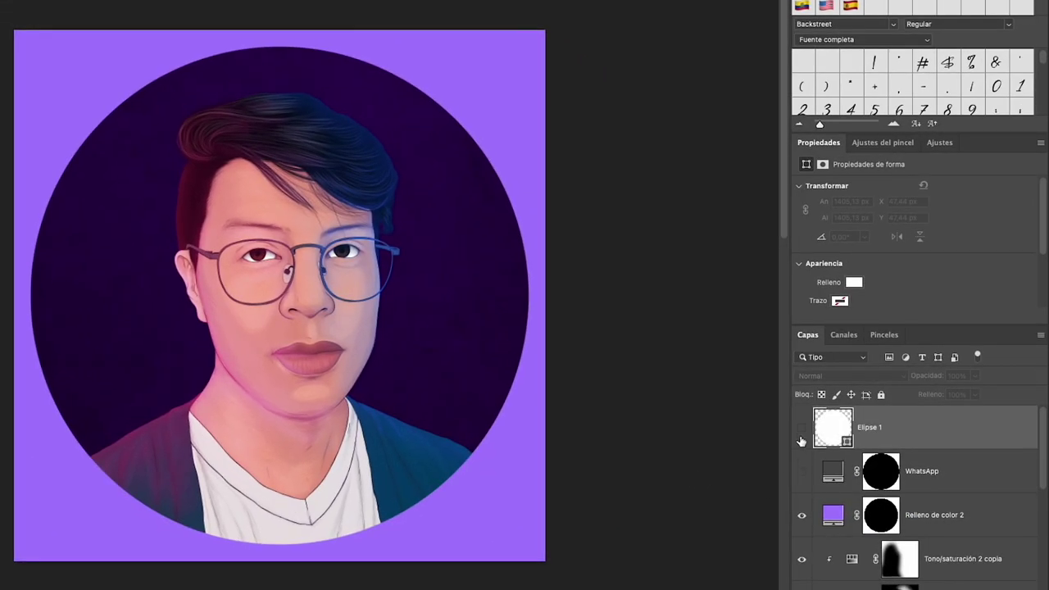
pyautogui.click(802, 429)
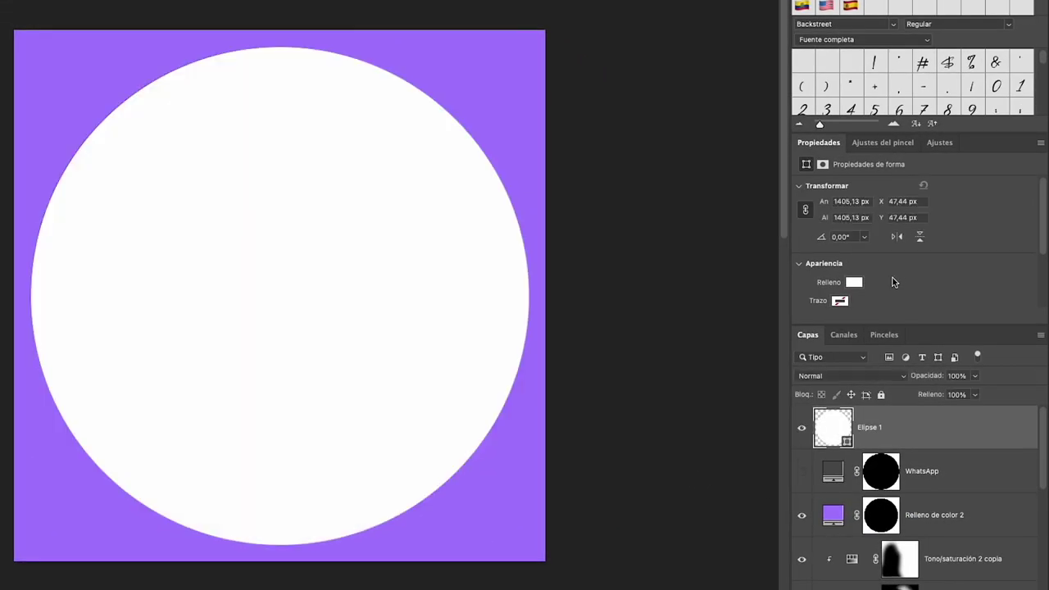
pyautogui.scroll(-2, 897, 274)
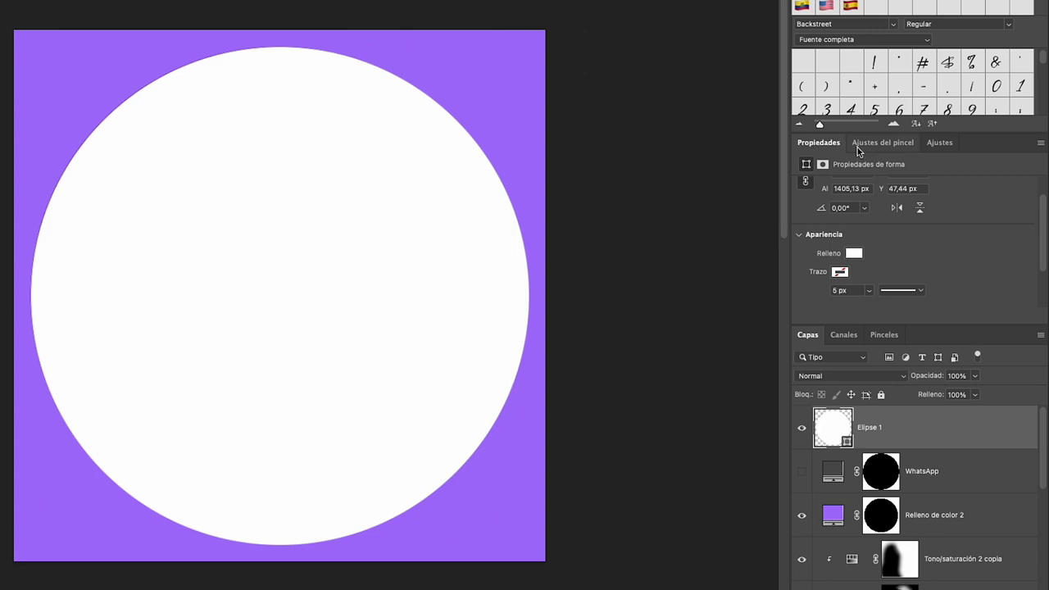
pyautogui.click(854, 256)
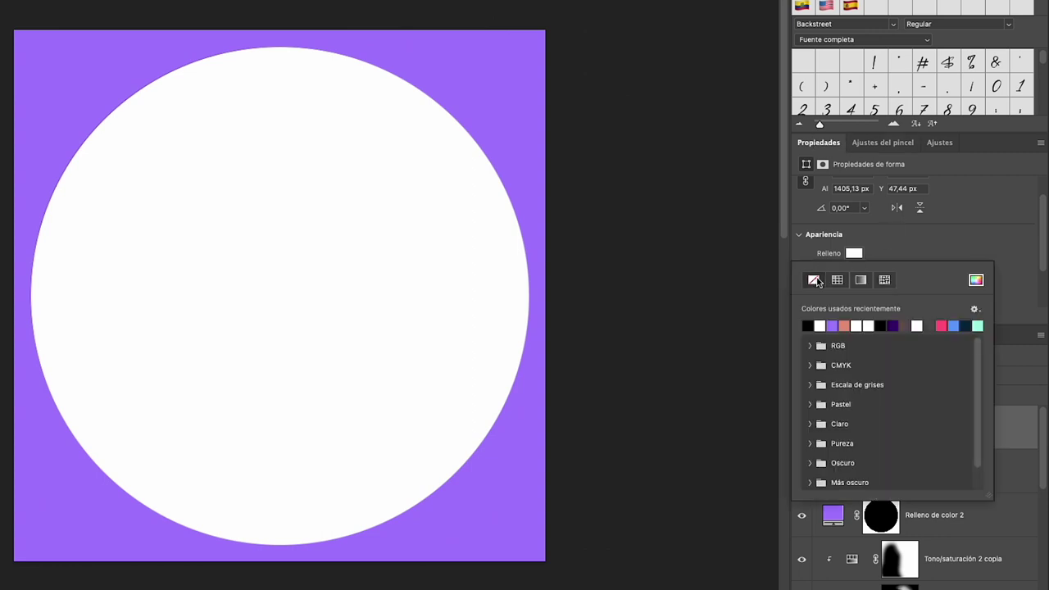
pyautogui.click(815, 280)
pyautogui.click(872, 250)
# Give the Elipse 1 circle a white 7 px stroke
pyautogui.click(841, 273)
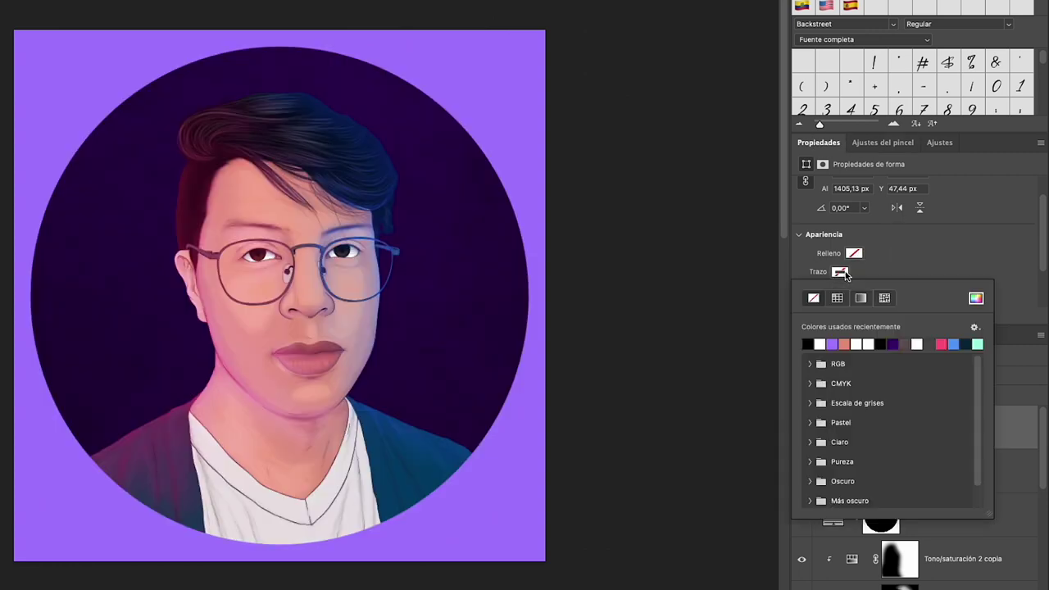
pyautogui.click(944, 340)
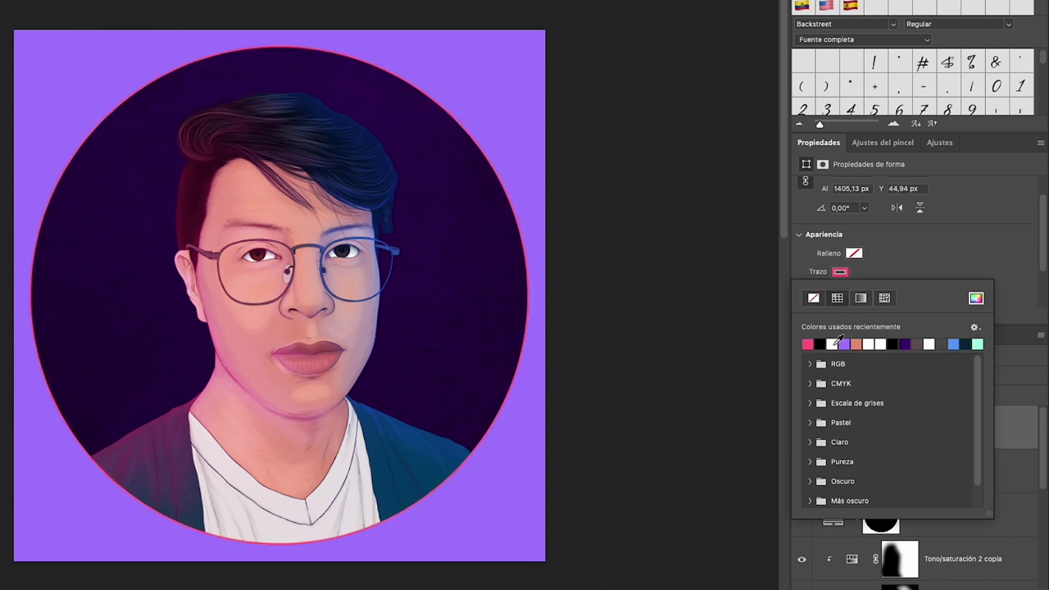
pyautogui.click(834, 343)
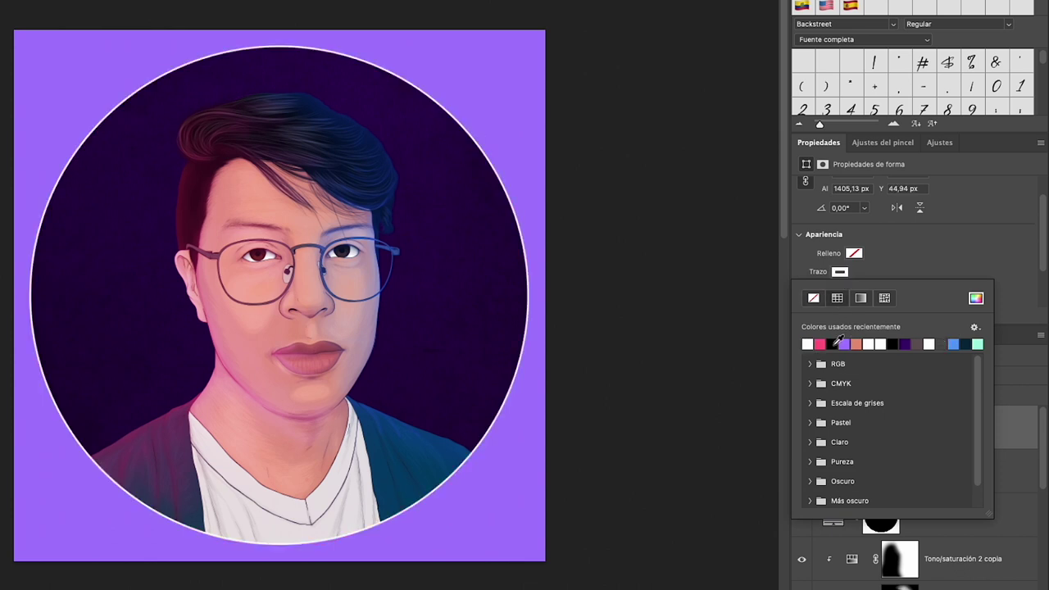
pyautogui.click(876, 267)
pyautogui.click(844, 291)
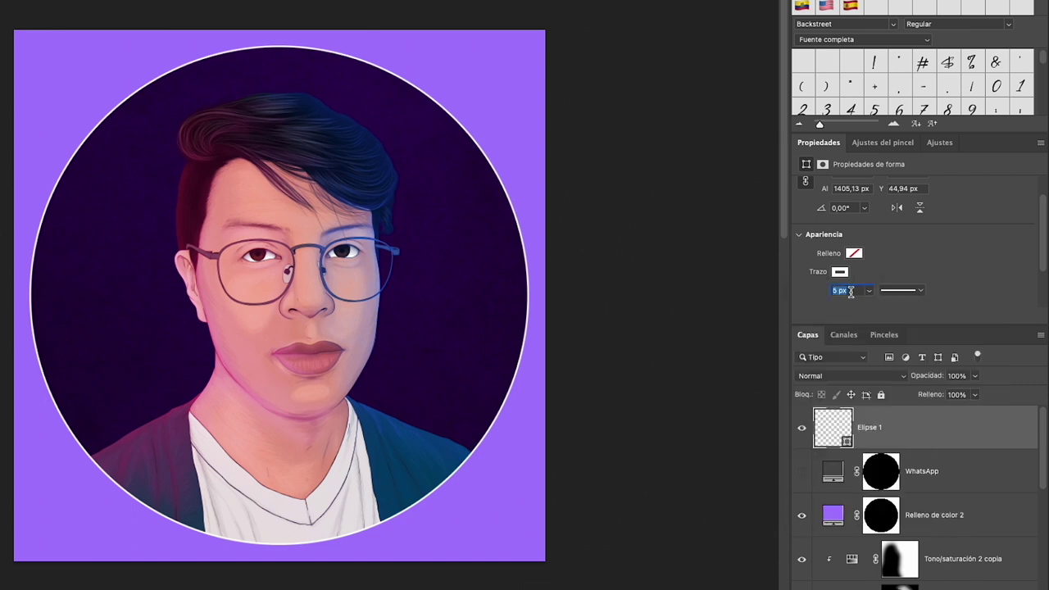
pyautogui.write('7')
pyautogui.press('Return')
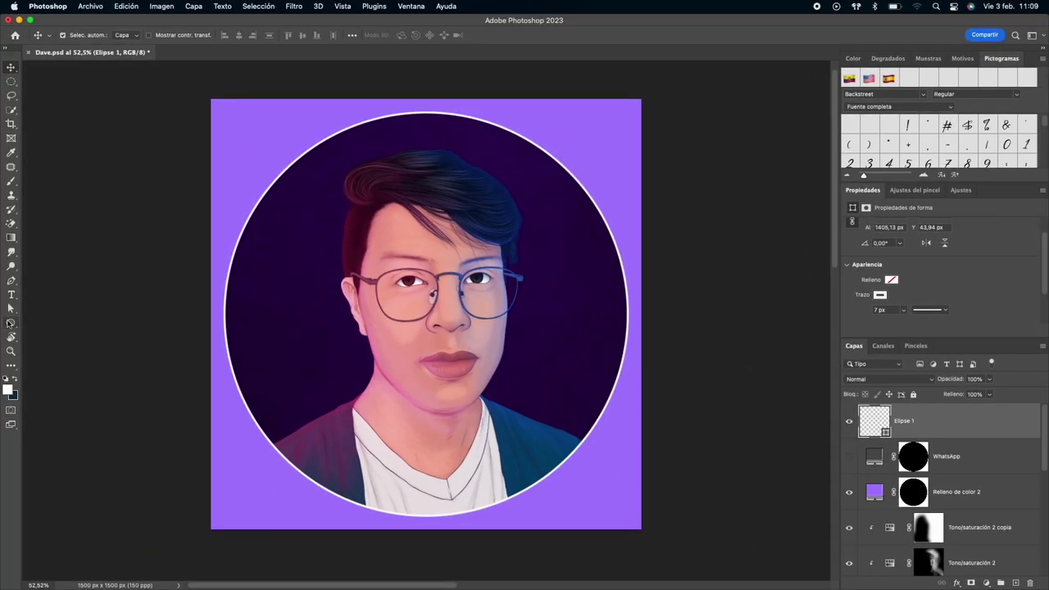
# Draw a deep blue #004eff circle at the ring's upper right, clipped to Elipse 1
pyautogui.click(10, 322)
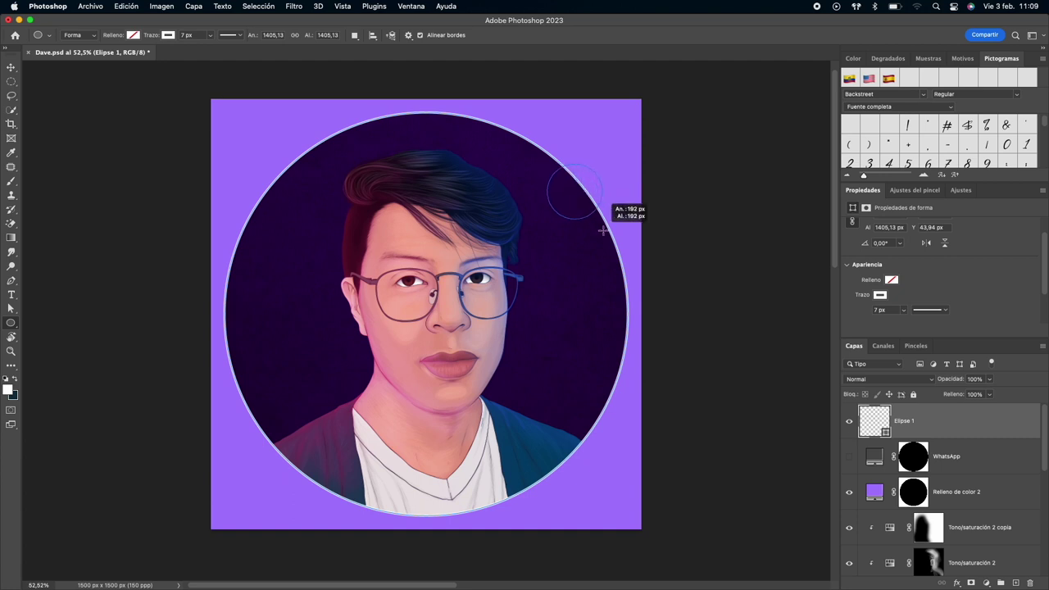
pyautogui.moveTo(609, 239); pyautogui.dragTo(609, 240)
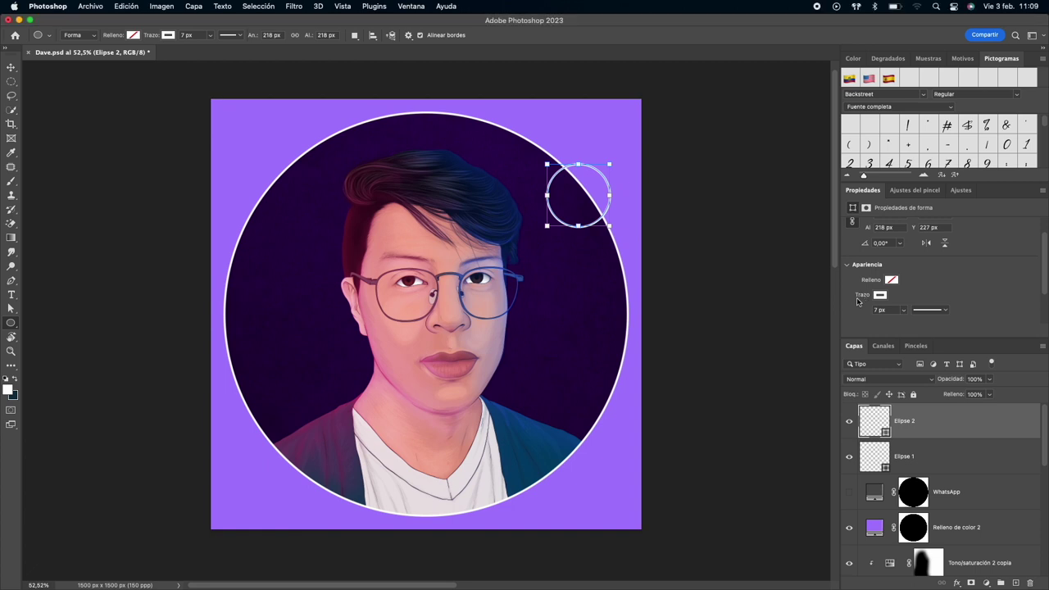
pyautogui.click(882, 295)
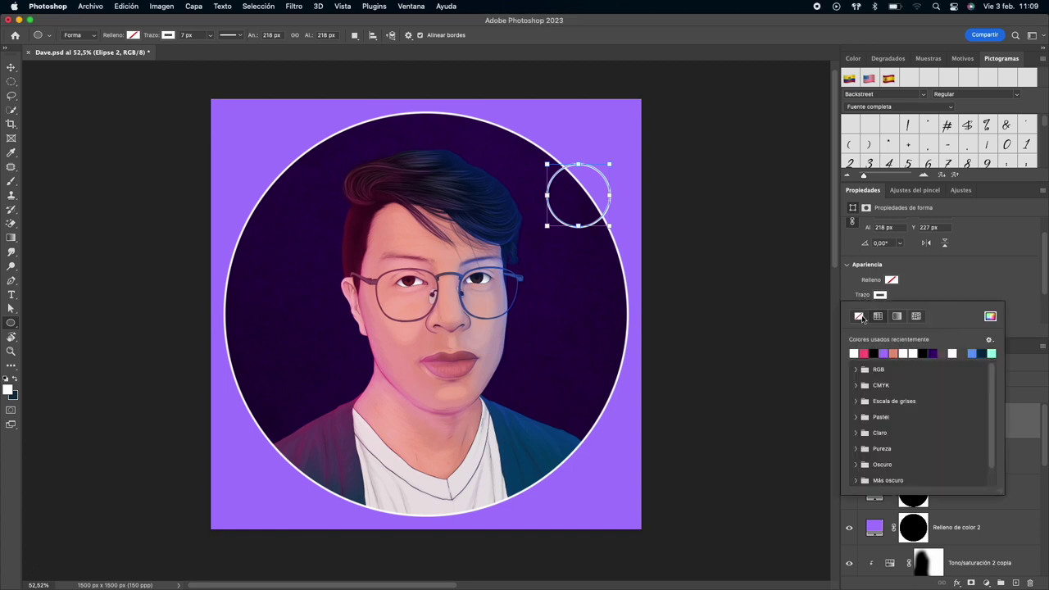
pyautogui.click(891, 280)
pyautogui.click(975, 338)
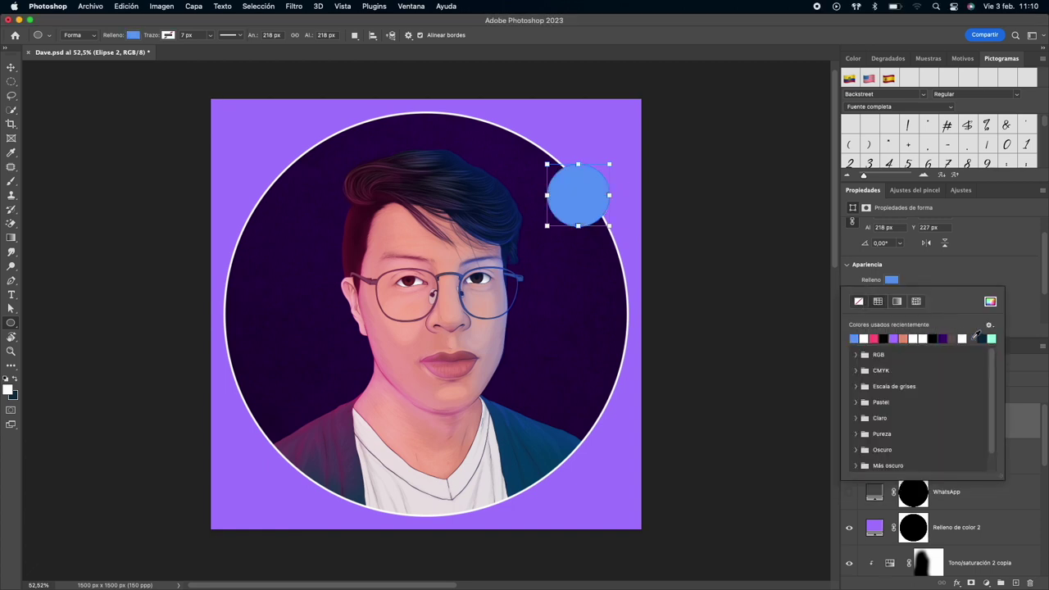
pyautogui.click(989, 302)
pyautogui.click(895, 141)
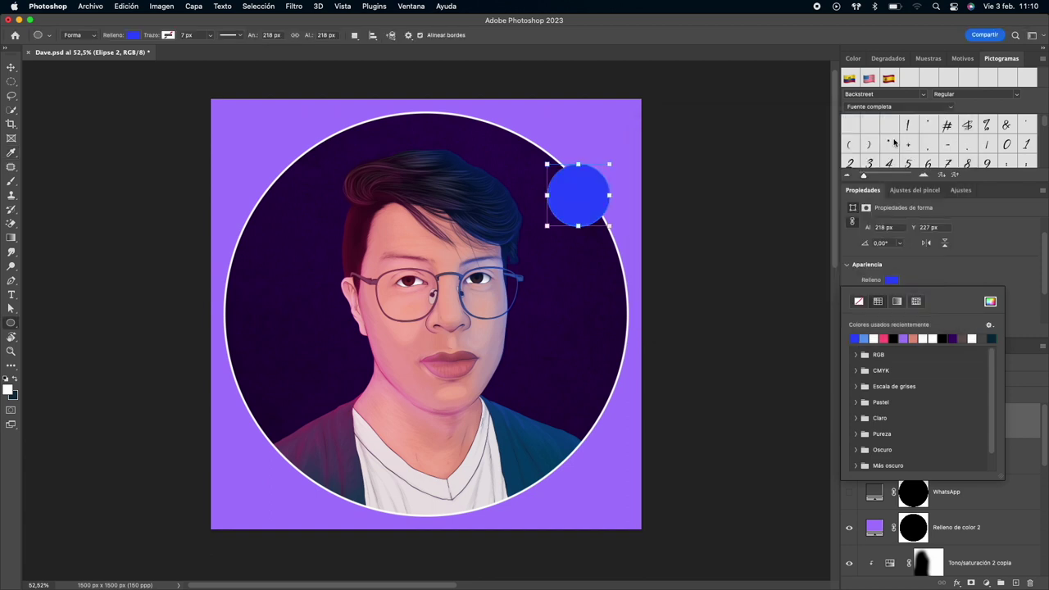
pyautogui.click(928, 269)
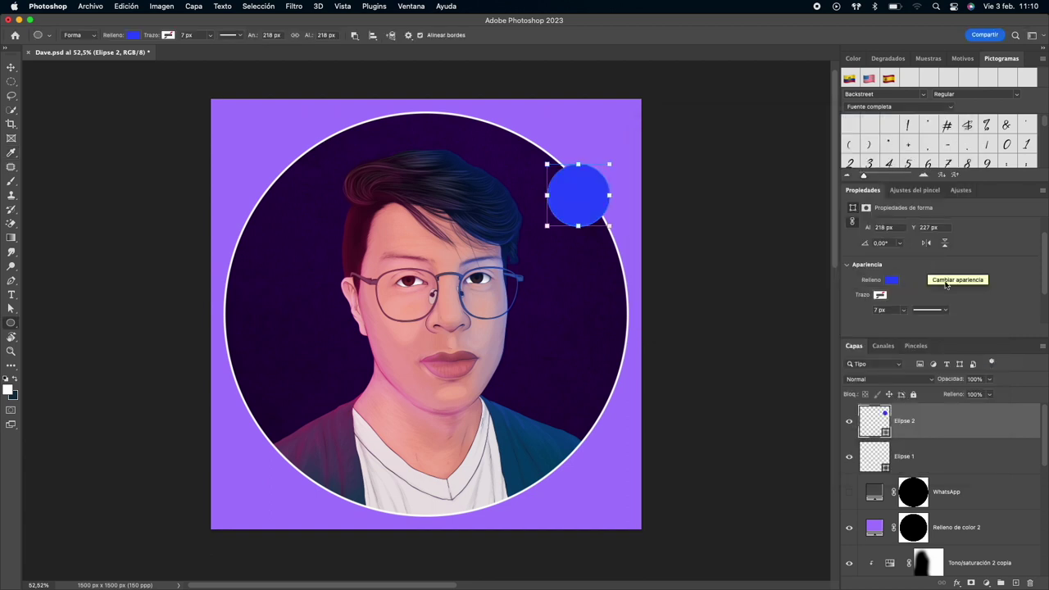
pyautogui.keyDown('alt'); pyautogui.click(968, 437); pyautogui.keyUp('alt')
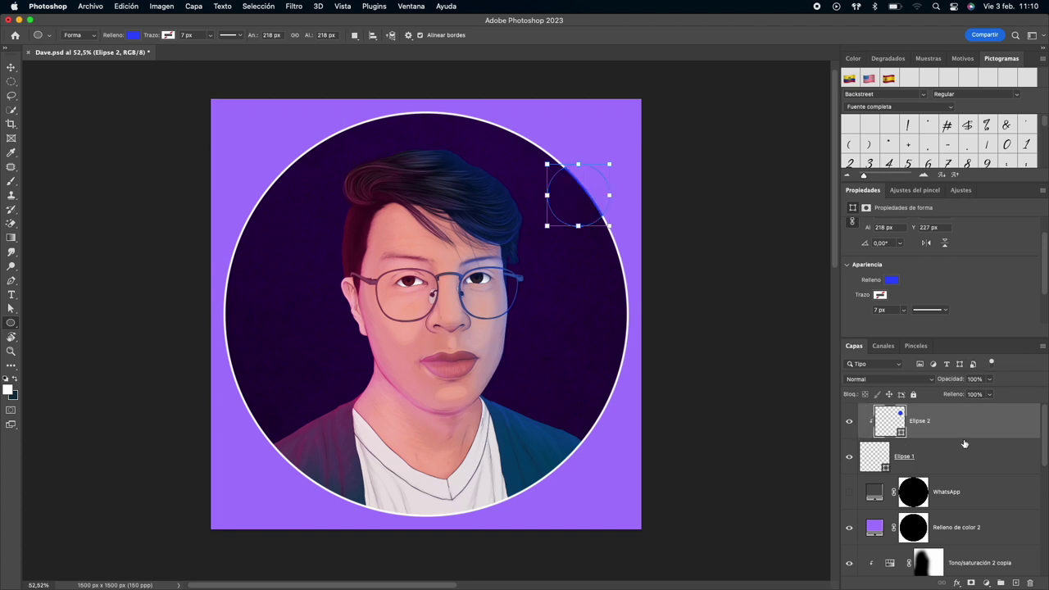
# Draw a pink circle at the ring's left edge, clipped to Elipse 1
pyautogui.press('l')
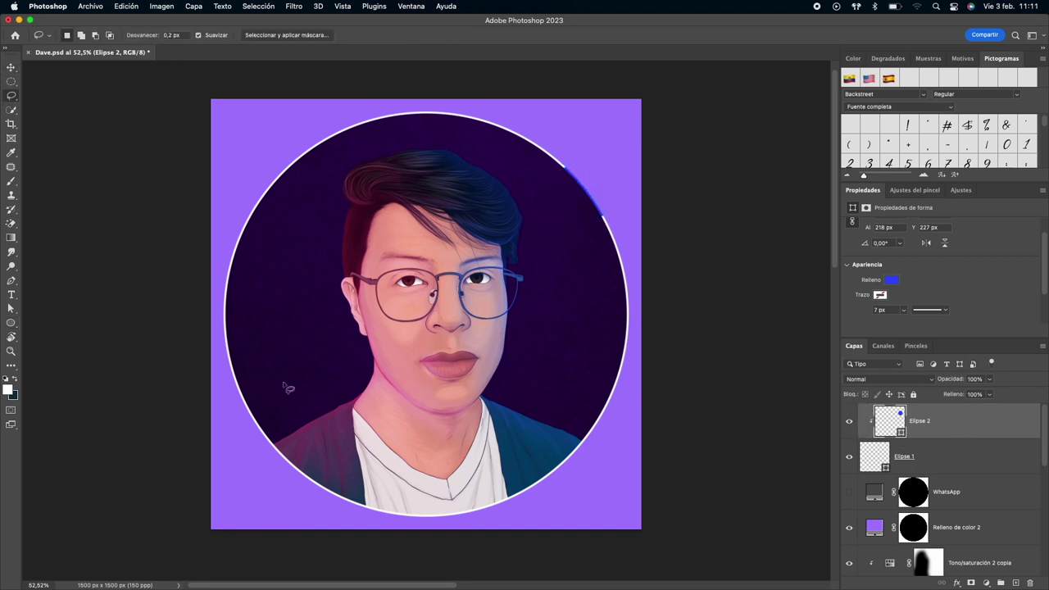
pyautogui.click(17, 324)
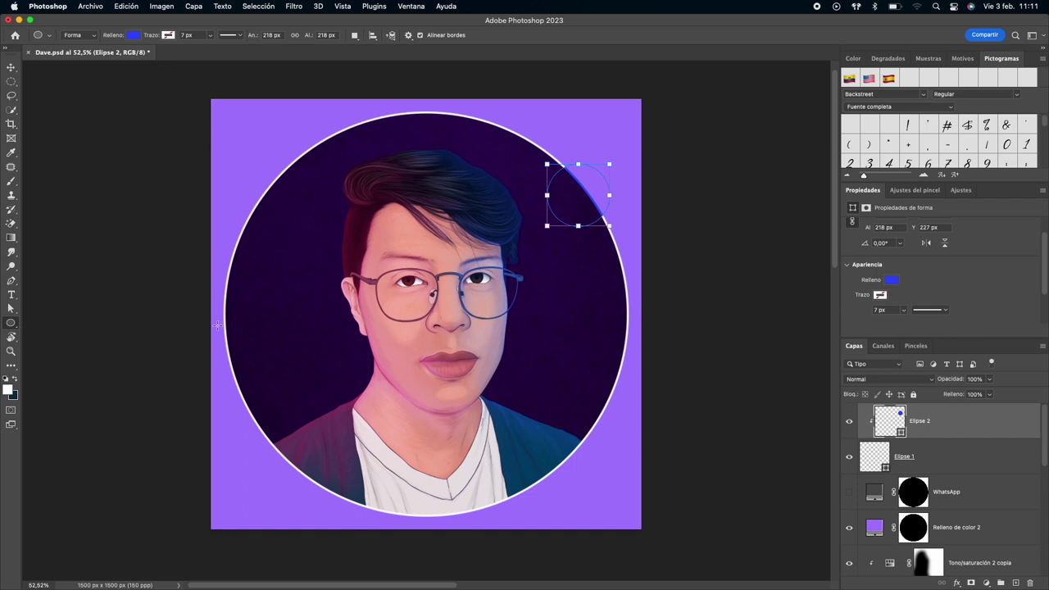
pyautogui.moveTo(290, 420); pyautogui.dragTo(289, 399)
pyautogui.click(891, 279)
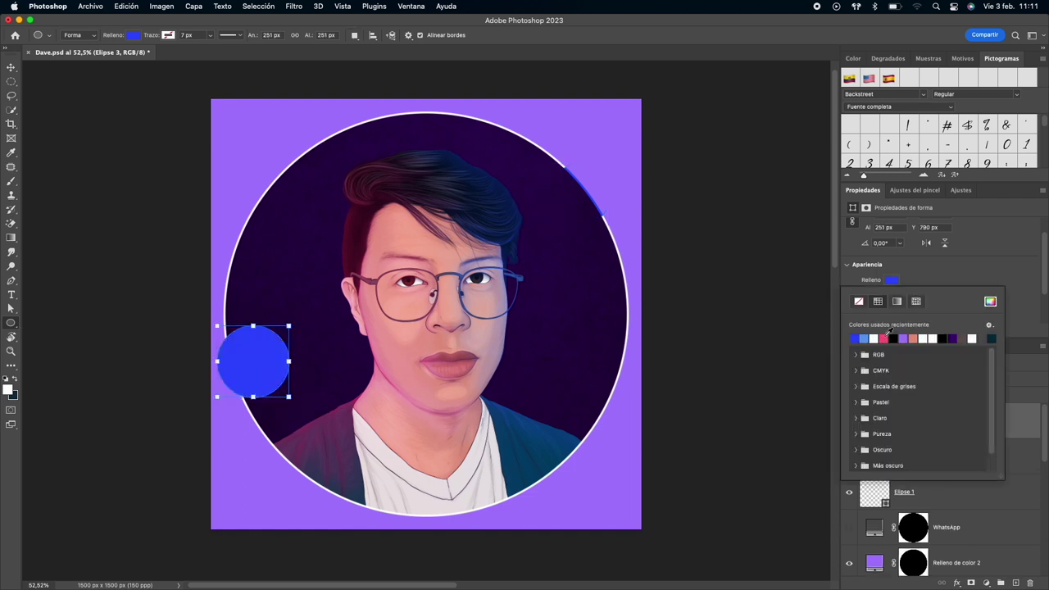
pyautogui.click(989, 302)
pyautogui.press('Return')
pyautogui.click(941, 285)
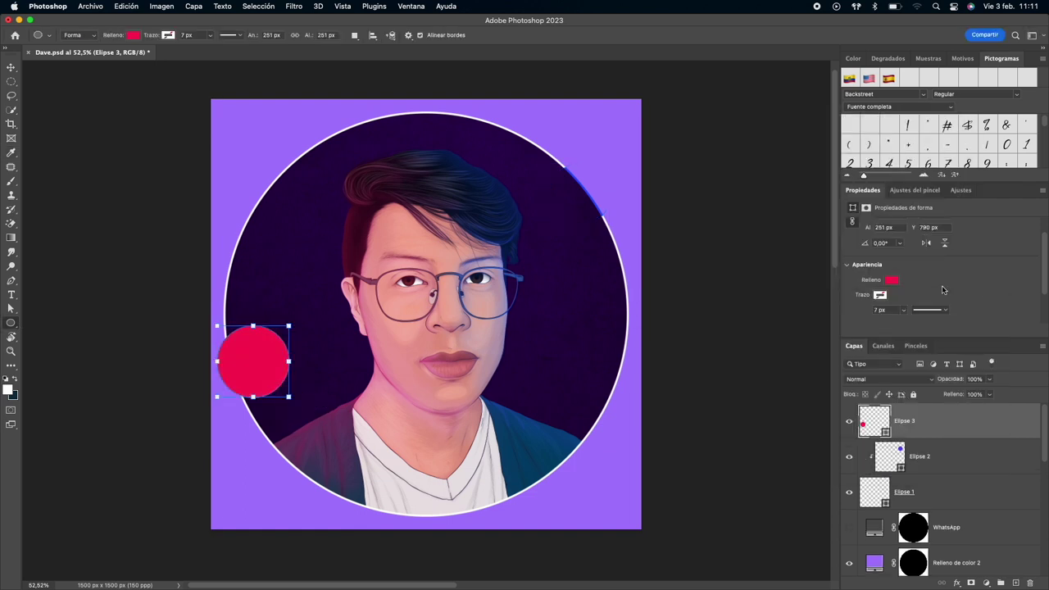
pyautogui.press('v')
pyautogui.keyDown('alt'); pyautogui.click(917, 439); pyautogui.keyUp('alt')
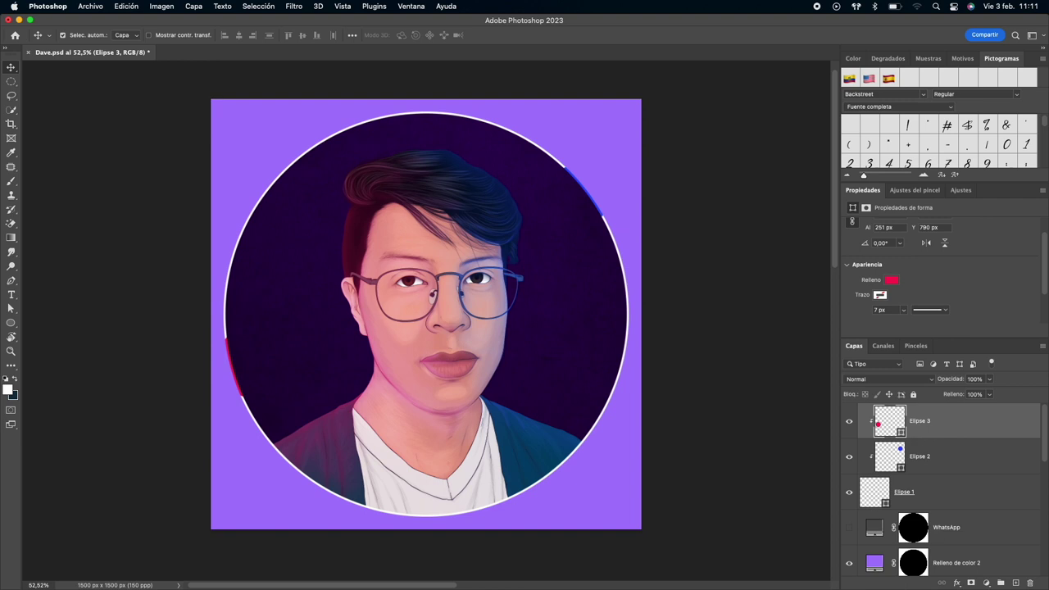
# Resize the blue and pink accents onto the ring's upper right and left edges
pyautogui.click(583, 188)
pyautogui.hotkey('ctrl', 't')
pyautogui.moveTo(608, 221)
pyautogui.mouseDown()
pyautogui.moveTo(582, 198)
pyautogui.moveTo(595, 213)
pyautogui.mouseUp()
pyautogui.press('Return')
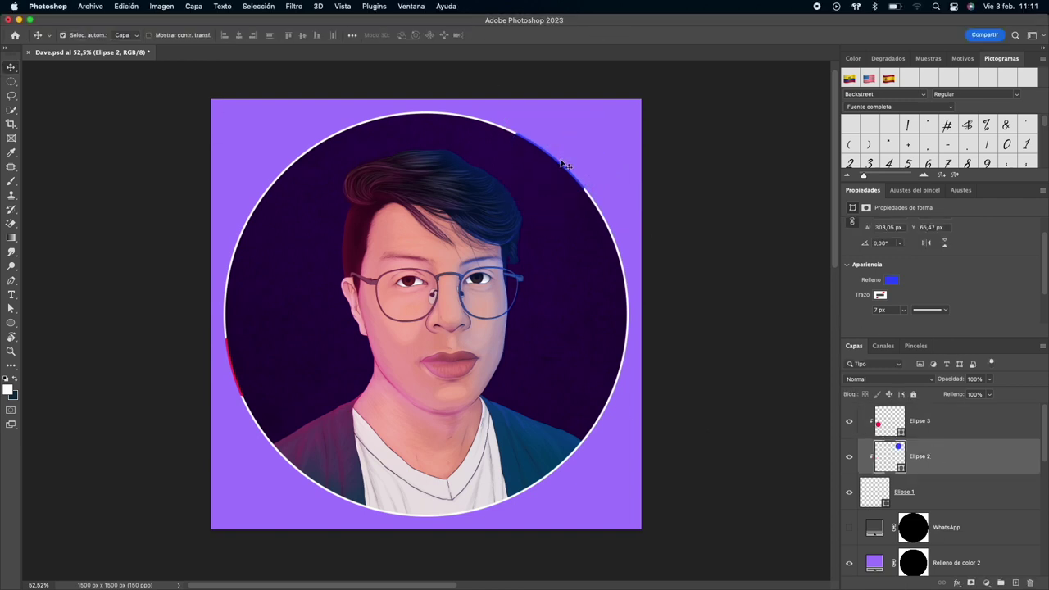
pyautogui.click(934, 421)
pyautogui.hotkey('ctrl', 't')
pyautogui.moveTo(291, 398)
pyautogui.mouseDown()
pyautogui.moveTo(227, 347)
pyautogui.moveTo(250, 373)
pyautogui.mouseUp()
pyautogui.press('Return')
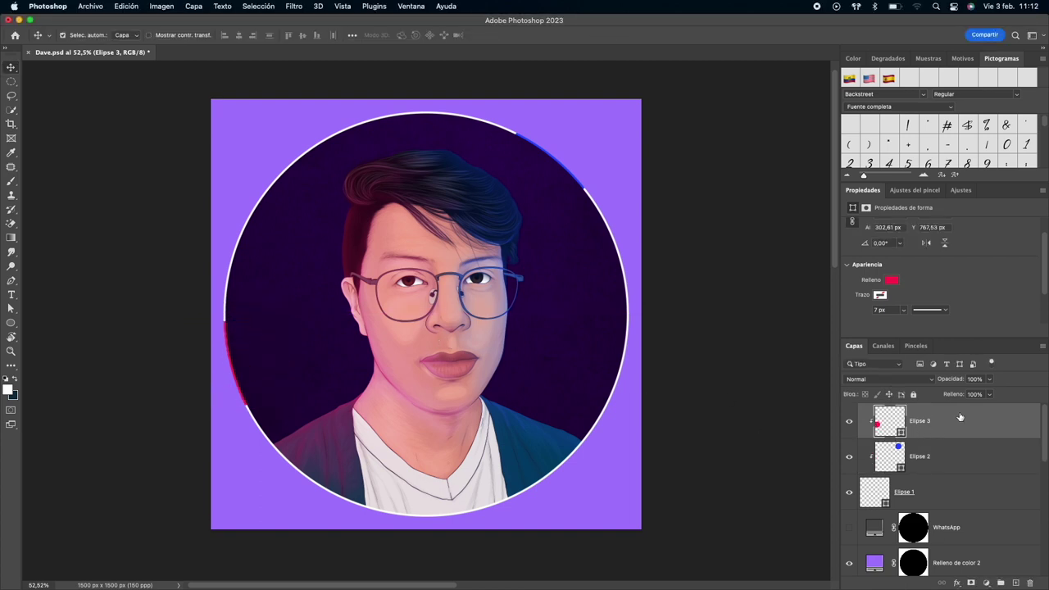
pyautogui.keyDown('shift'); pyautogui.click(949, 455); pyautogui.keyUp('shift')
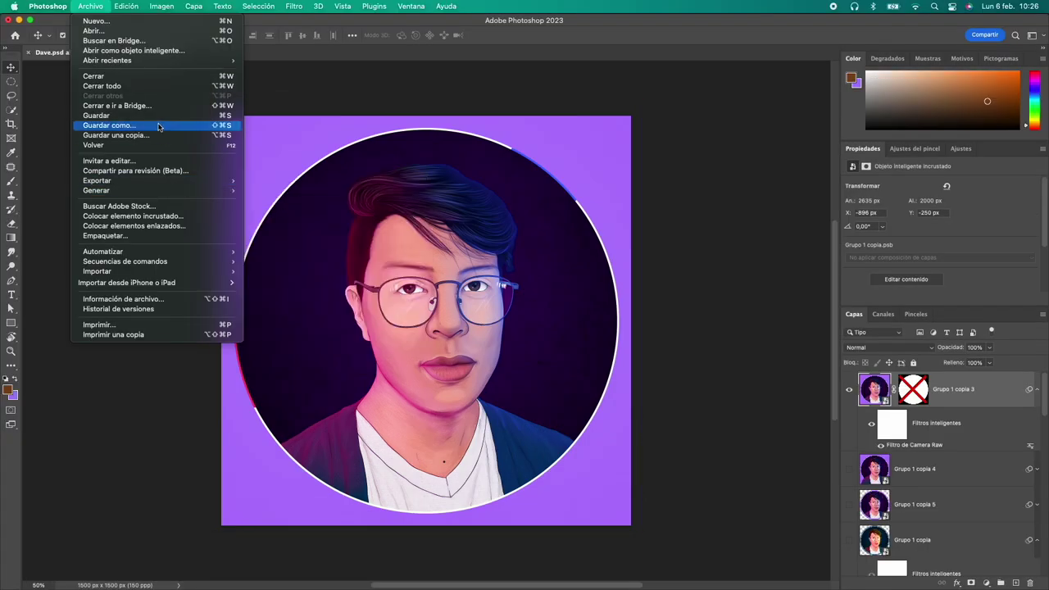
# Save a copy of Dave.psd as a PNG file
pyautogui.click(159, 127)
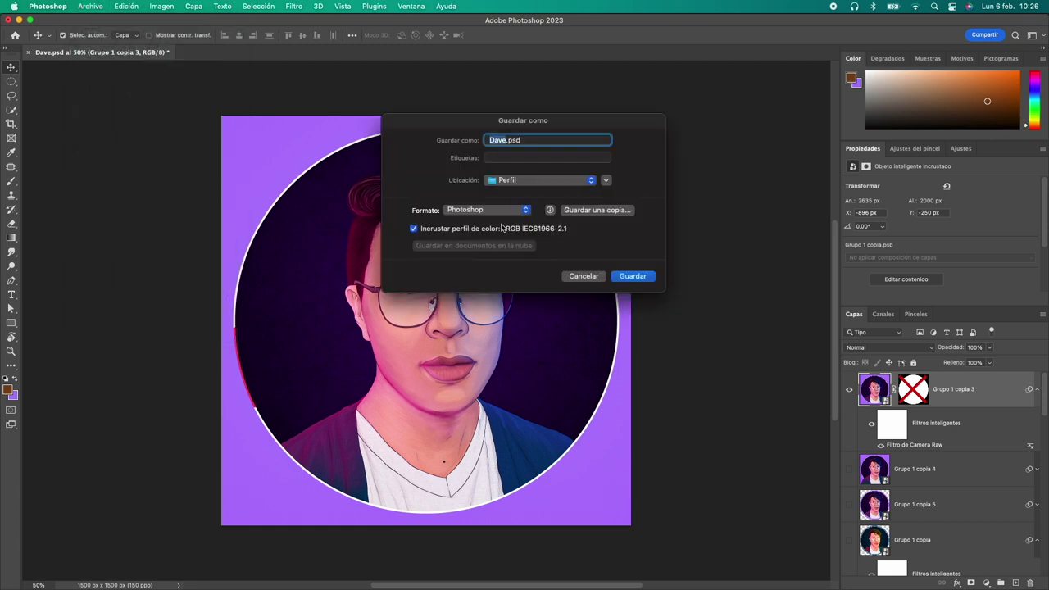
pyautogui.click(610, 211)
pyautogui.click(455, 168)
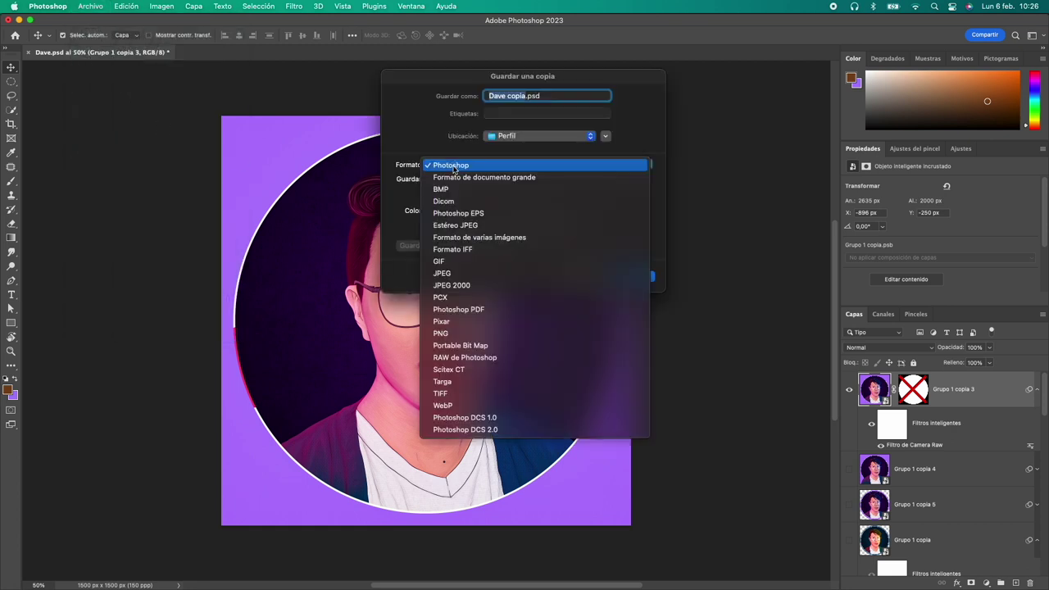
pyautogui.click(464, 331)
pyautogui.press('Return')
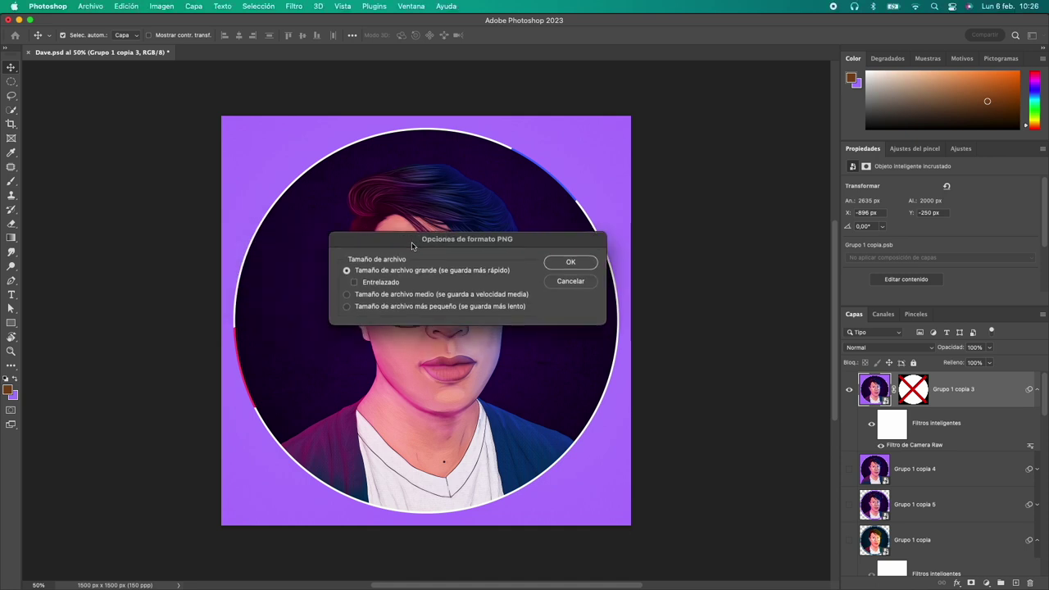
pyautogui.click(581, 262)
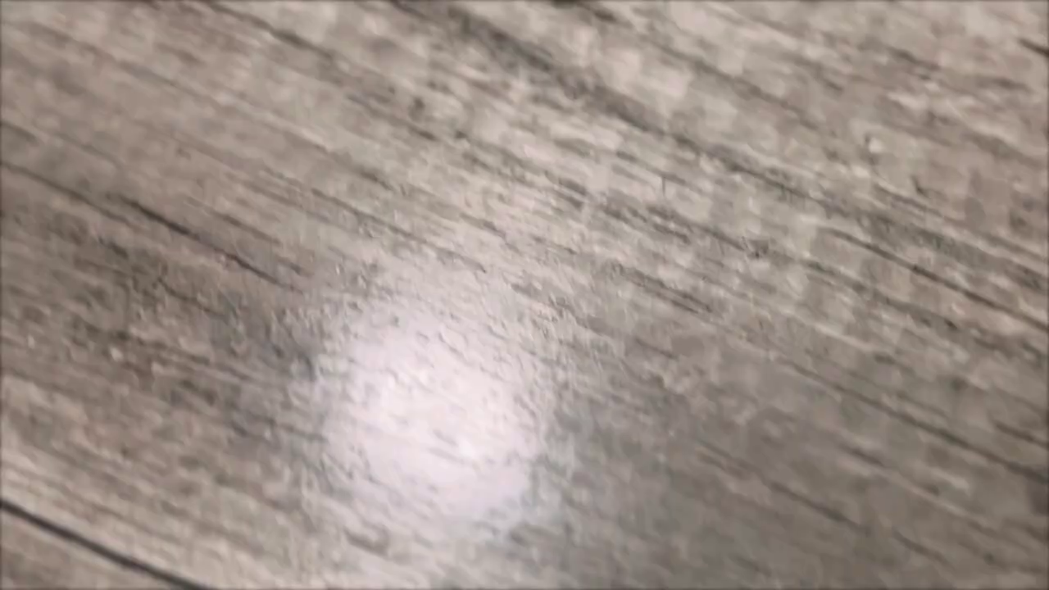